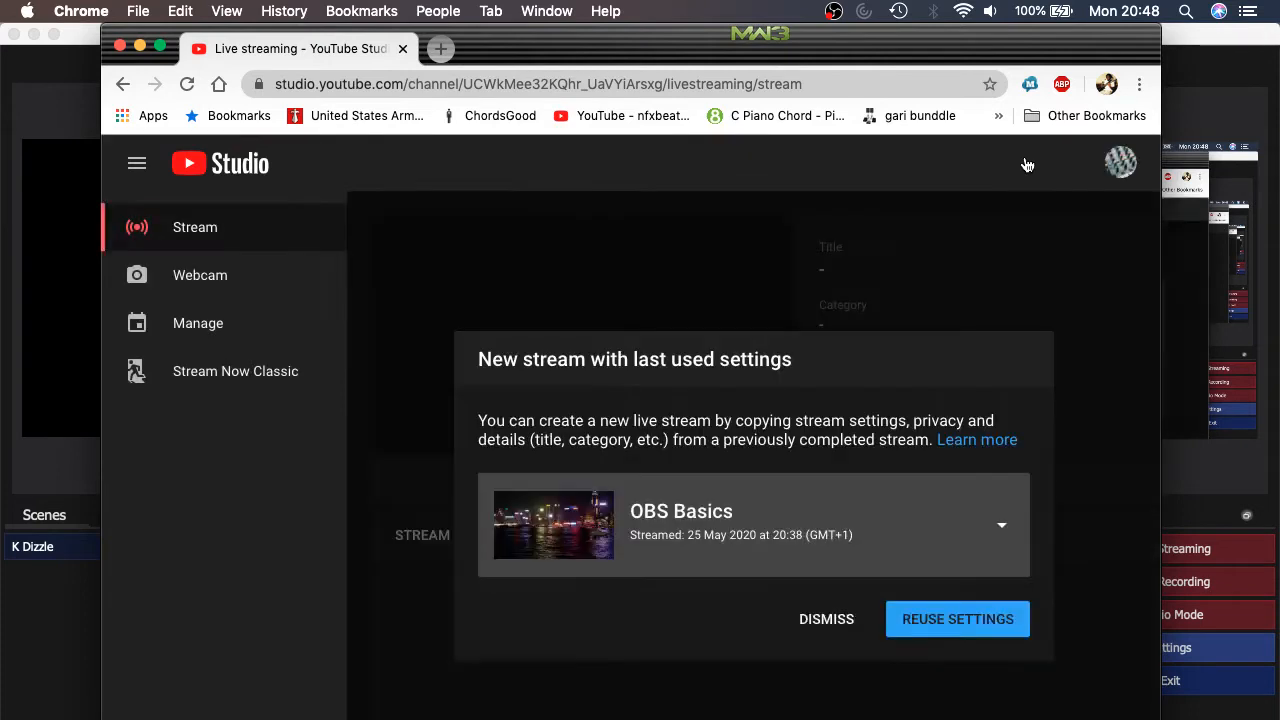
Create a new YouTube stream reusing the settings of OBS Basics and go live.
{"action": "left_click", "coordinate": [940, 624]}
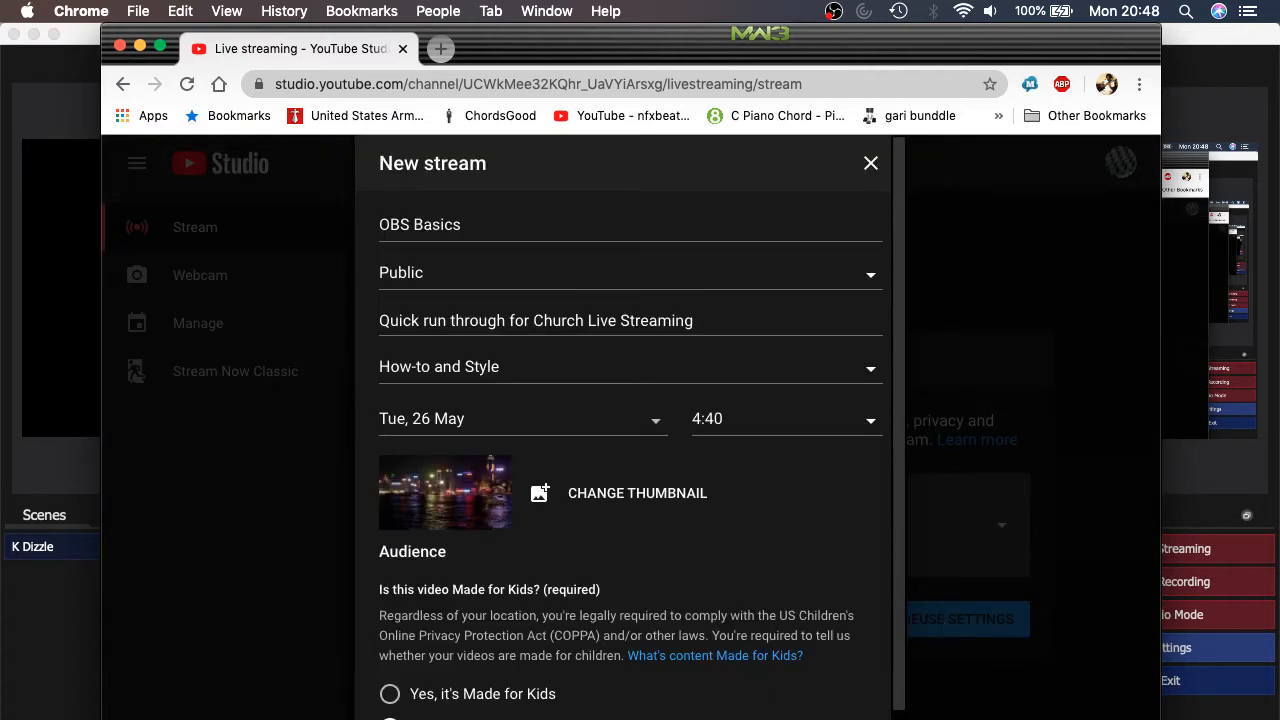
{"action": "scroll", "coordinate": [790, 612], "scroll_direction": "down", "scroll_amount": 2}
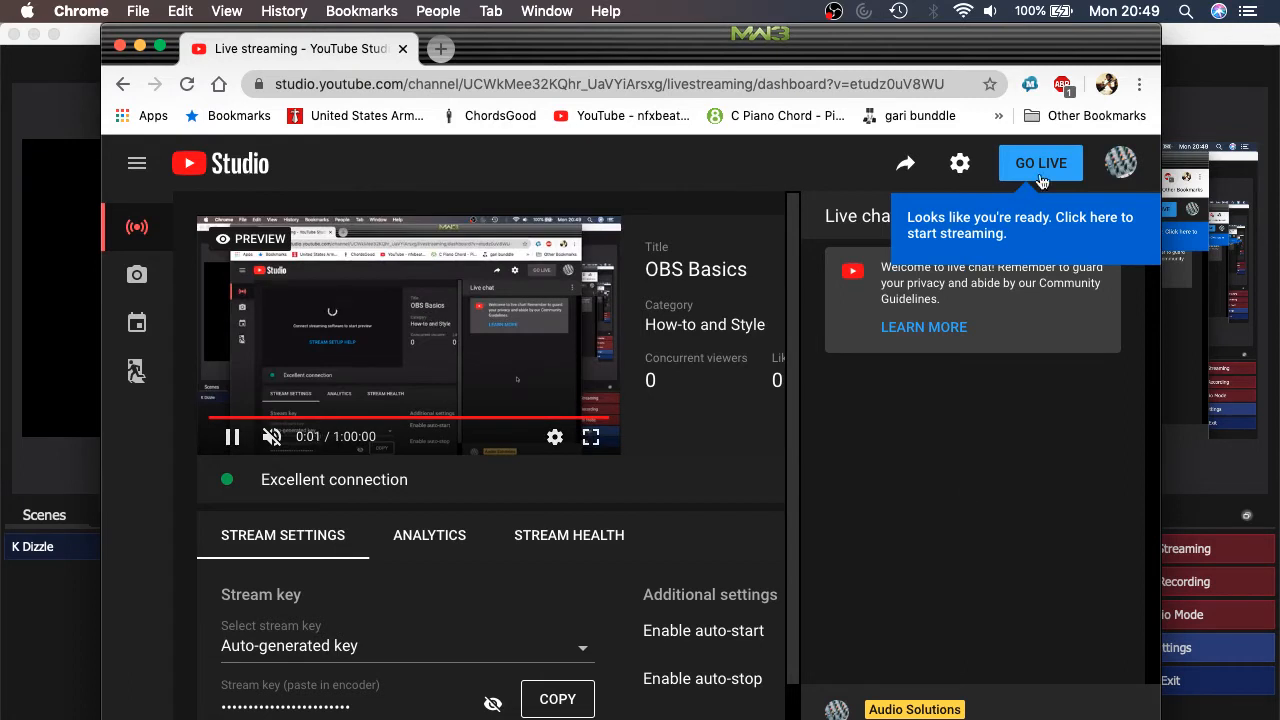
{"action": "left_click", "coordinate": [1040, 178]}
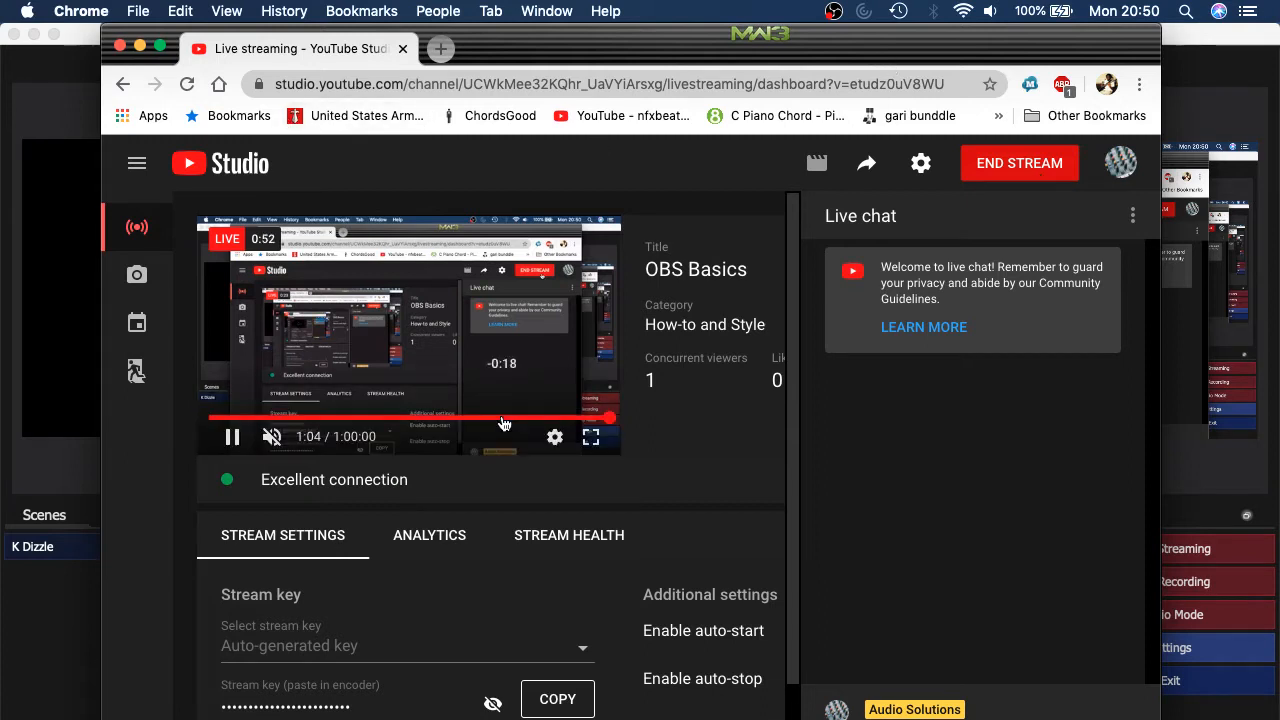
Switch to OBS Studio and add a new scene named Intro.
{"action": "left_click", "coordinate": [137, 50]}
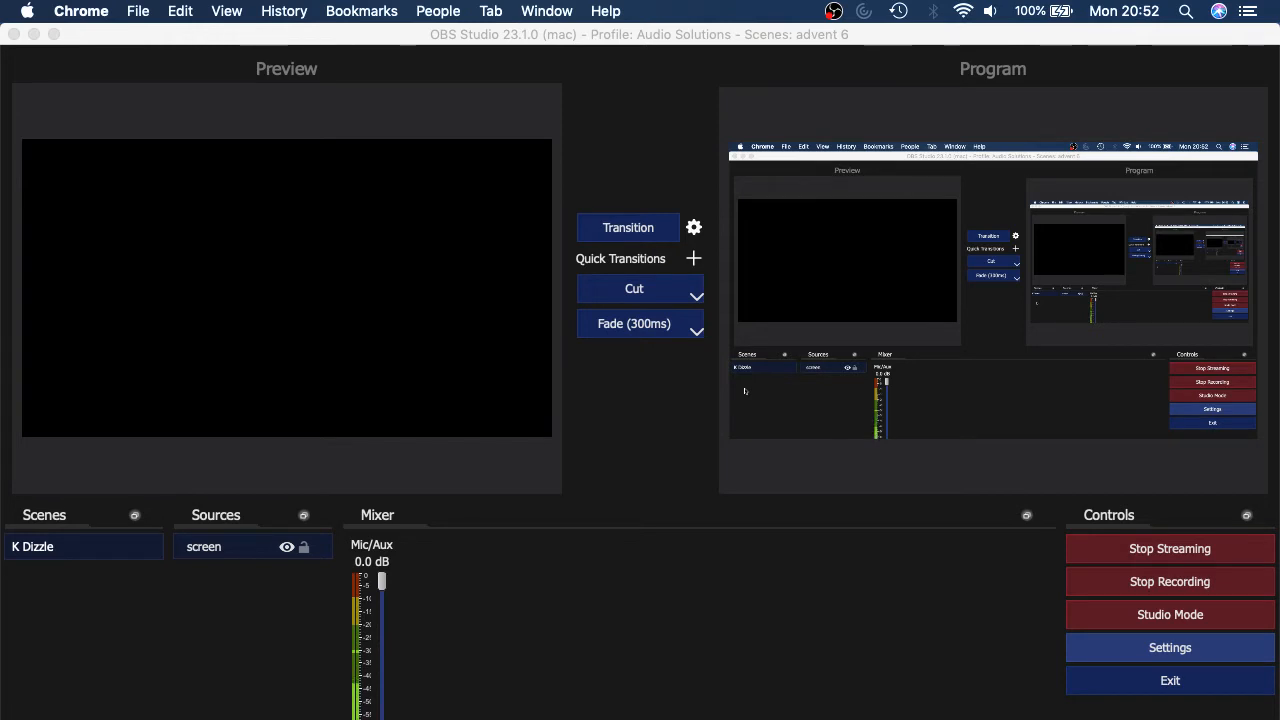
{"action": "left_click", "coordinate": [16, 718]}
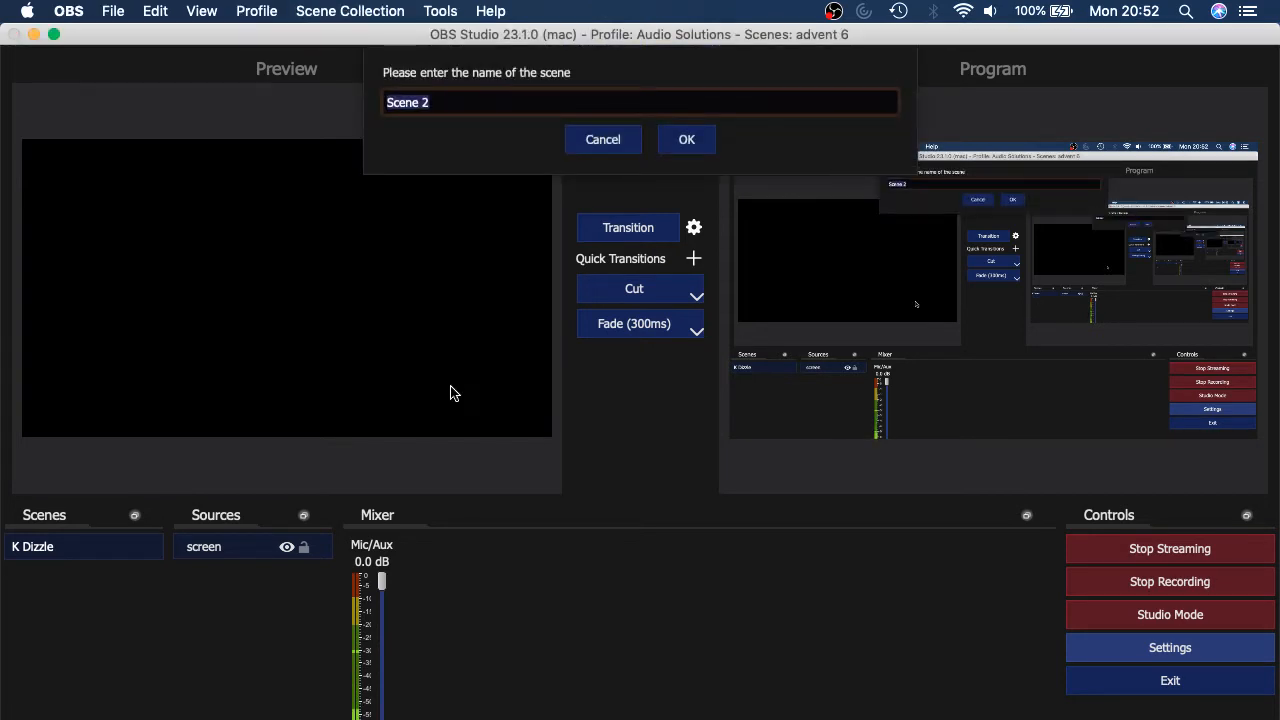
{"action": "key", "text": "BackSpace"}
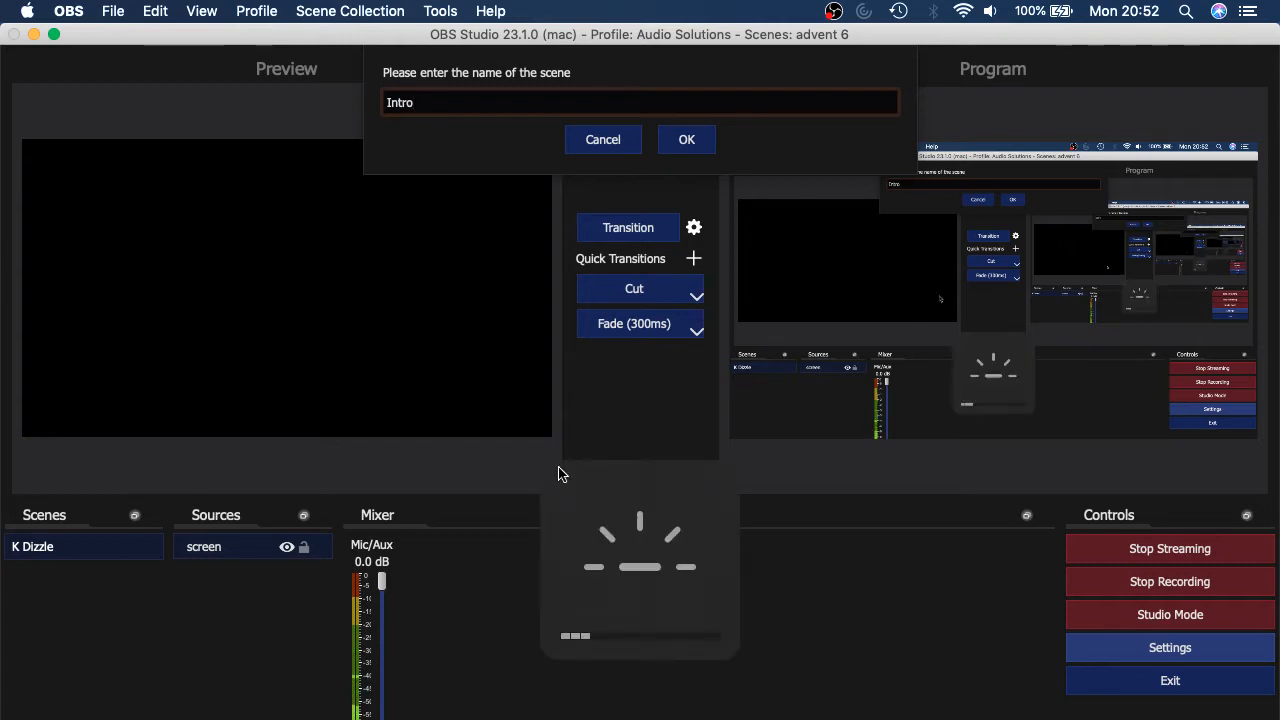
{"action": "left_click", "coordinate": [690, 141]}
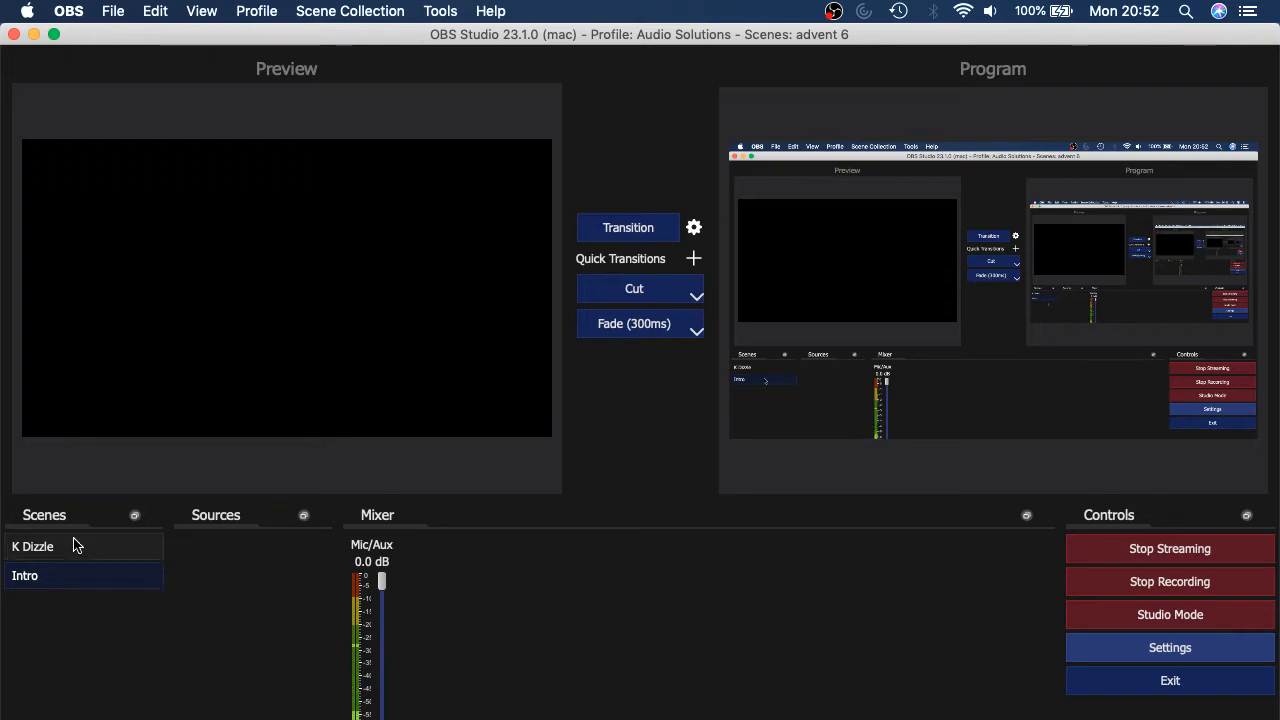
{"action": "left_click", "coordinate": [185, 718]}
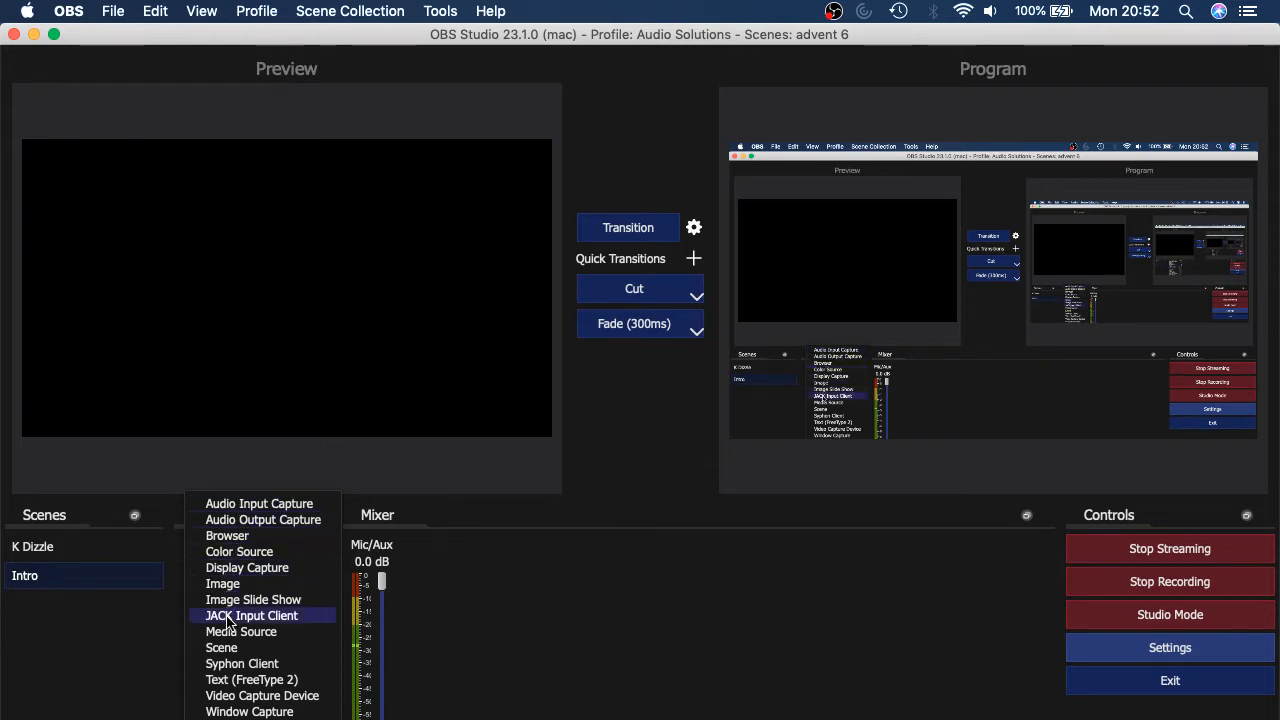
{"action": "left_click", "coordinate": [222, 647]}
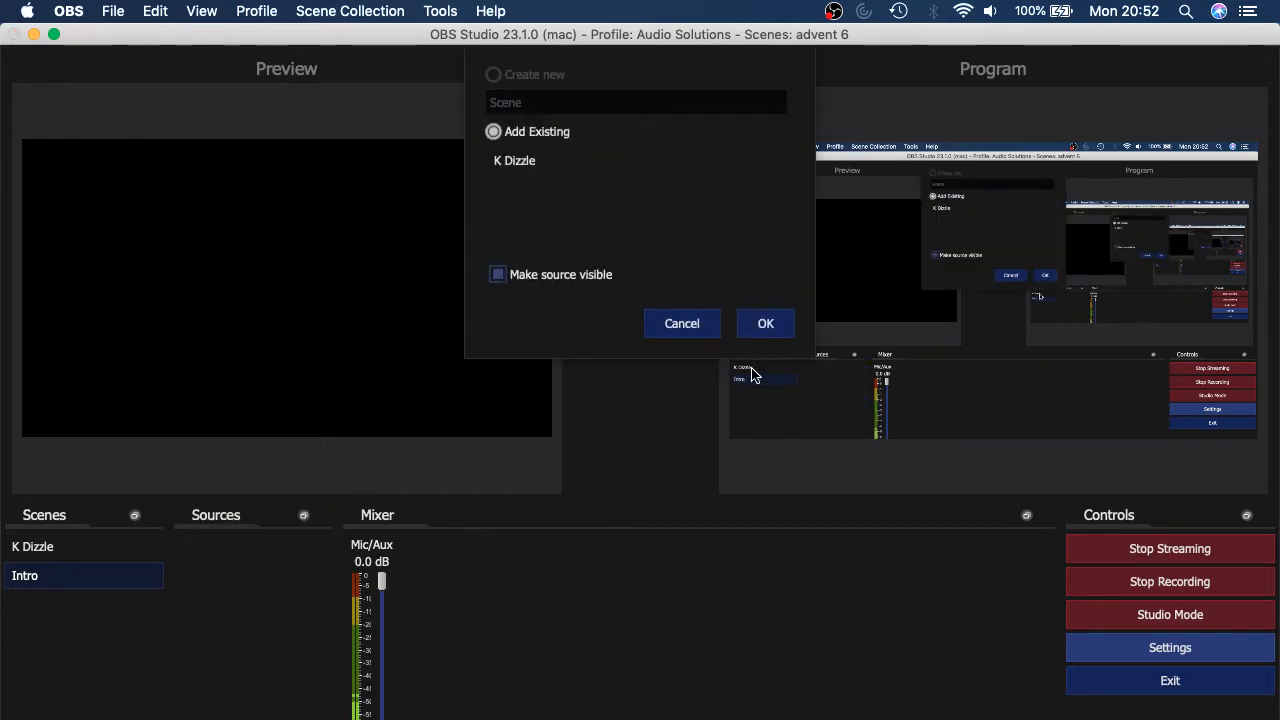
{"action": "left_click", "coordinate": [684, 325]}
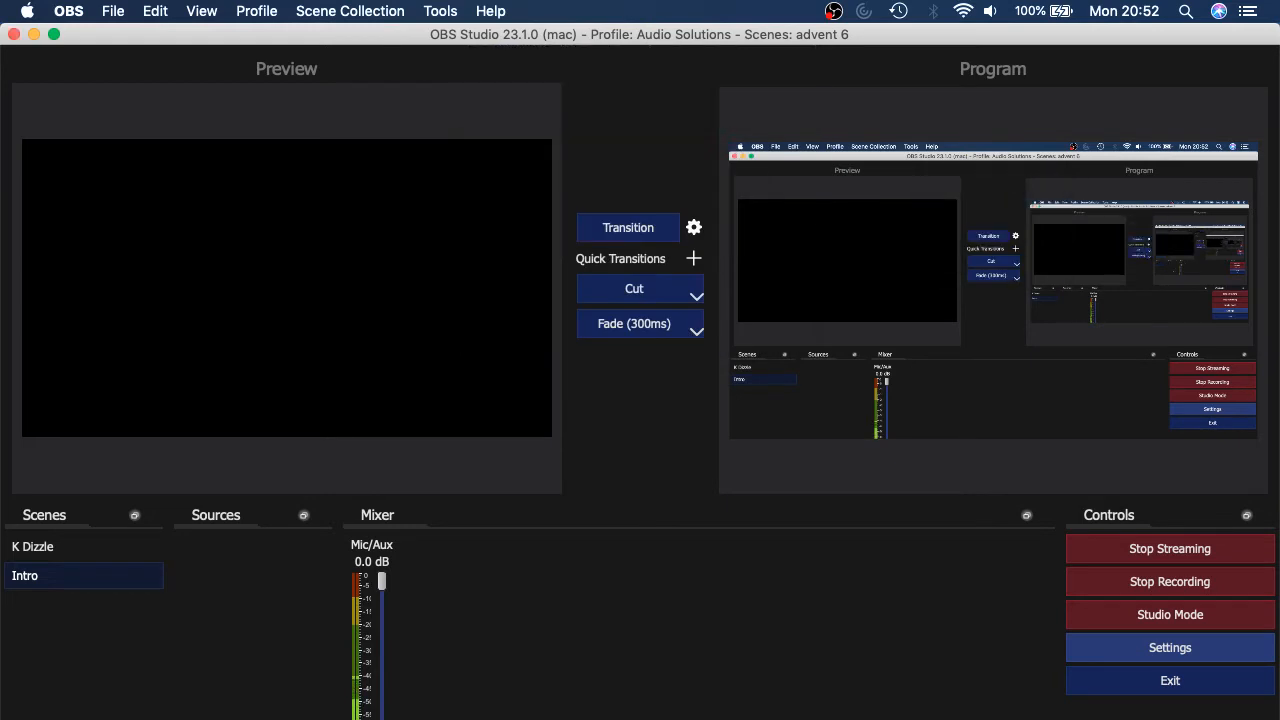
Add a new media source named Intro Clip to the Intro scene, accepting its default properties without choosing a file.
{"action": "left_click", "coordinate": [191, 718]}
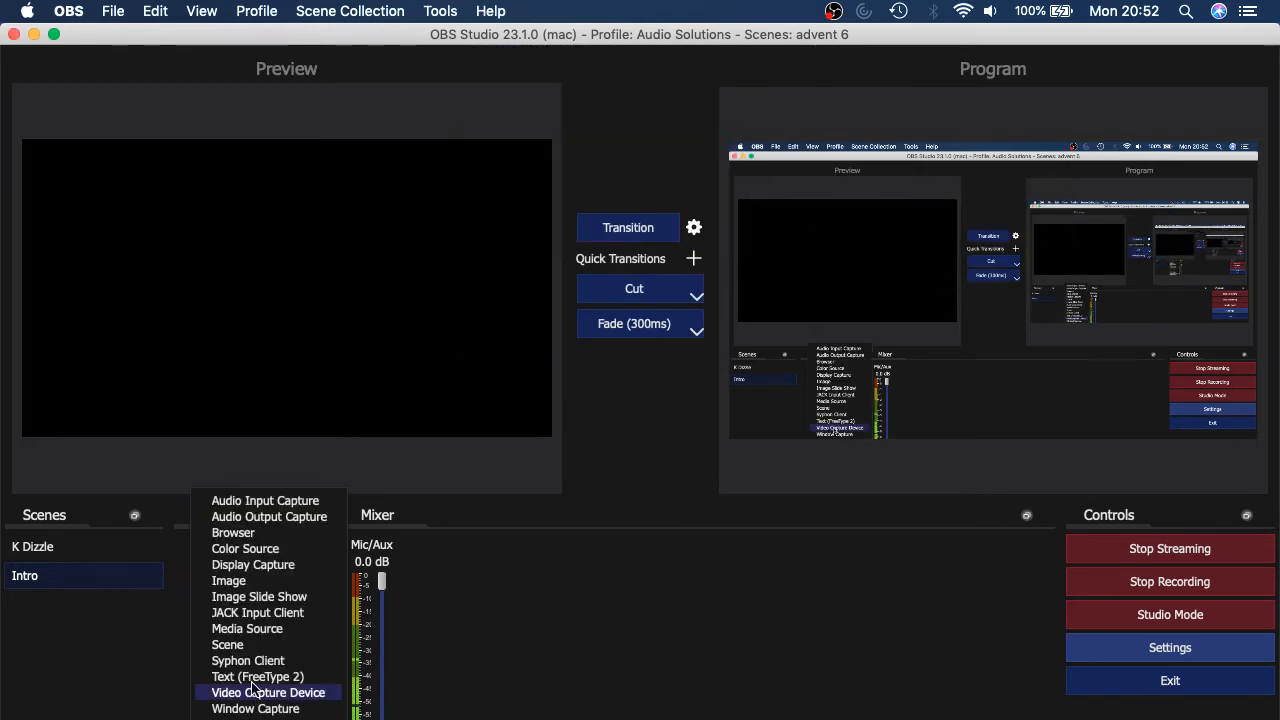
{"action": "left_click", "coordinate": [237, 628]}
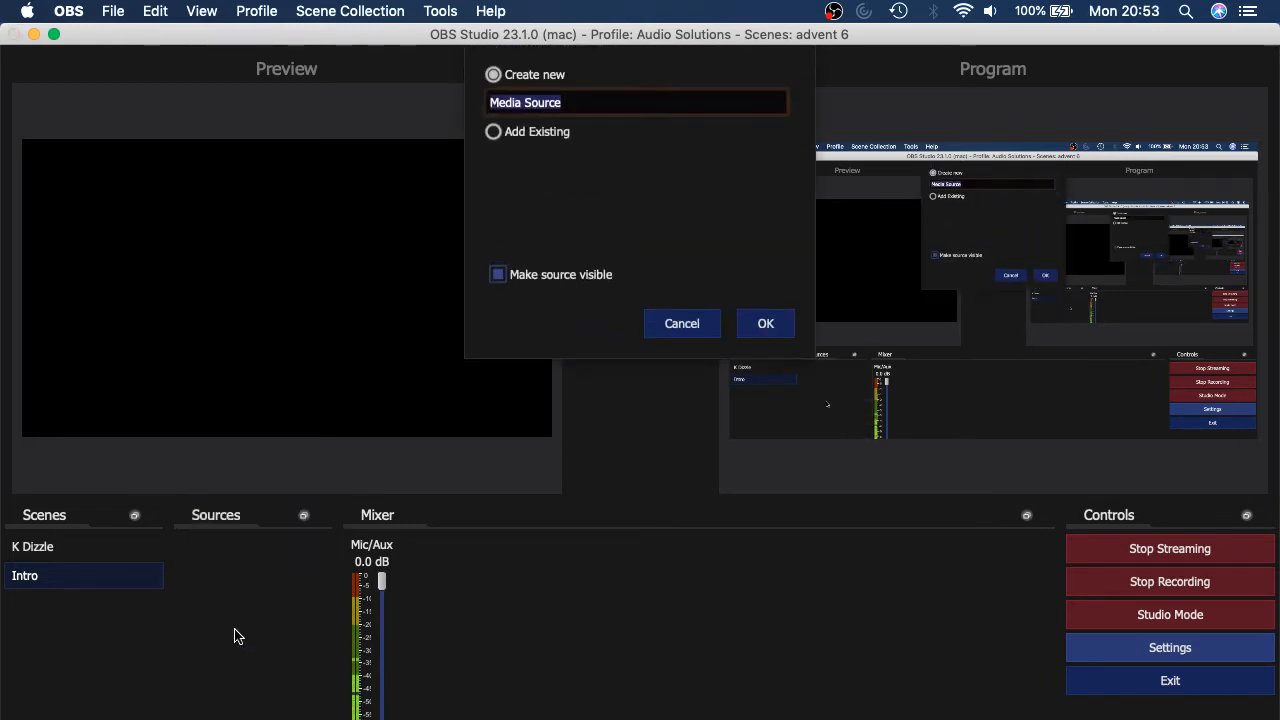
{"action": "type", "text": "iN"}
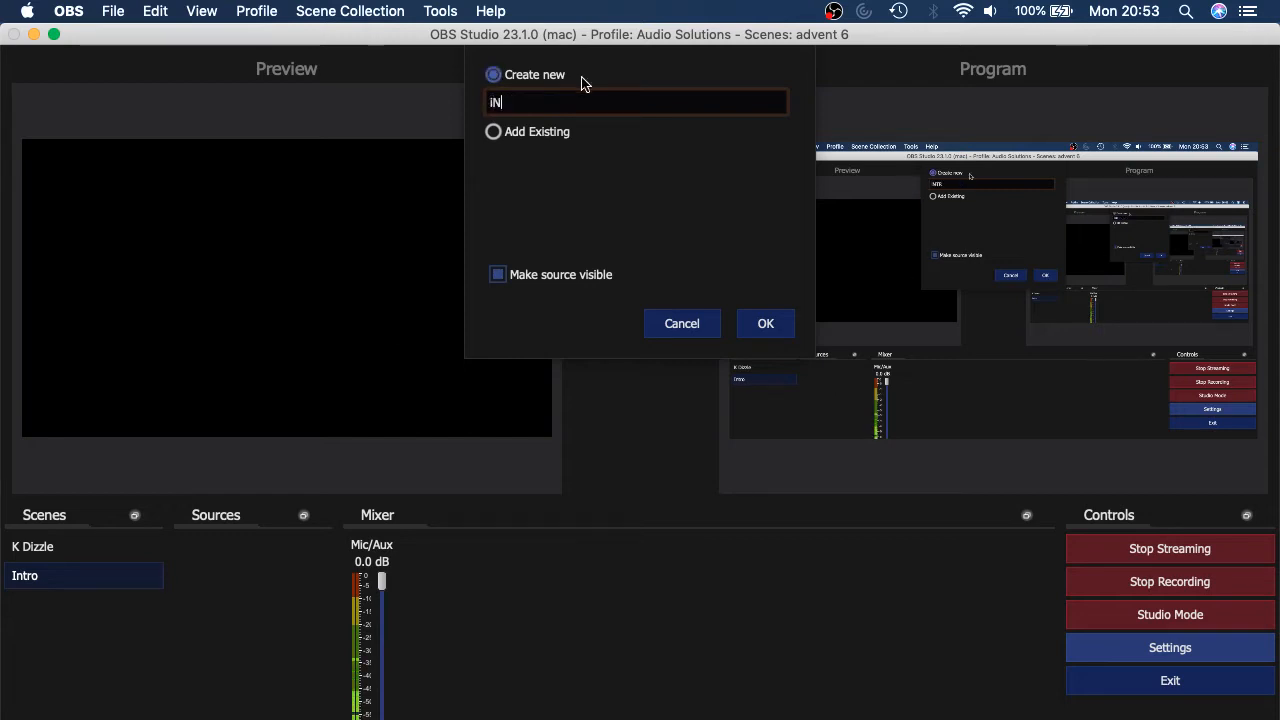
{"action": "type", "text": "TRn"}
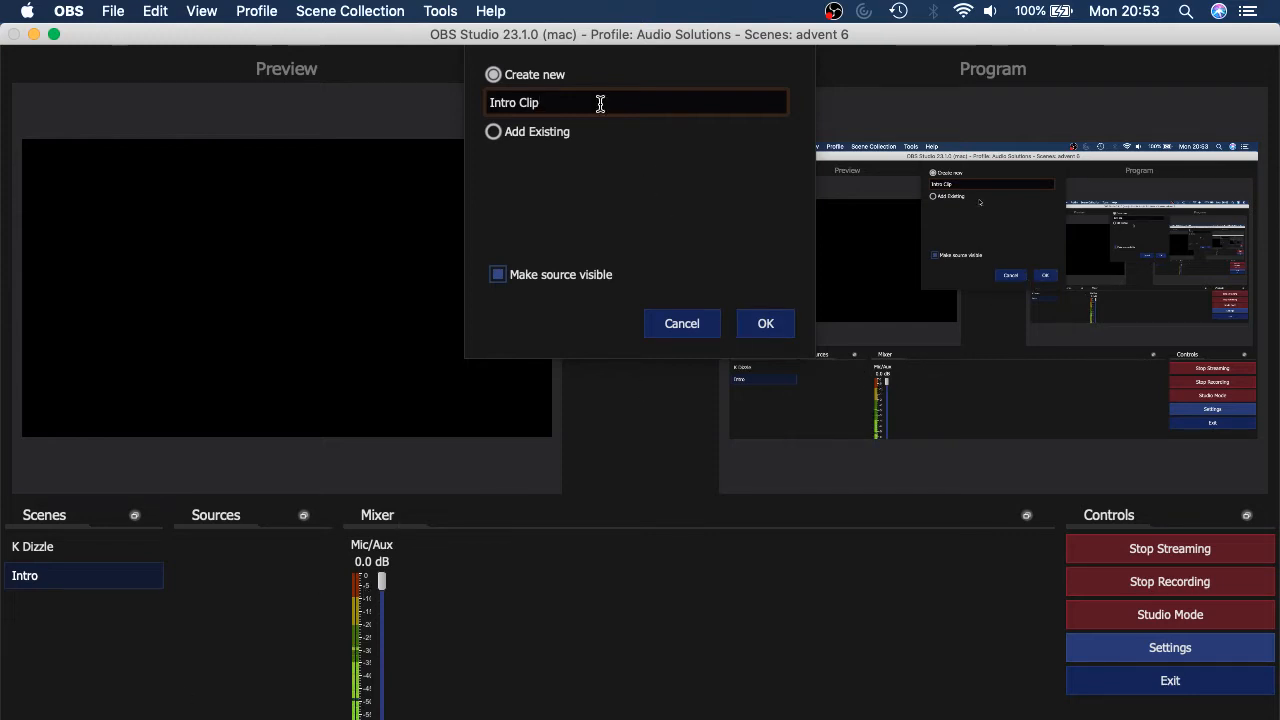
{"action": "left_click", "coordinate": [767, 327]}
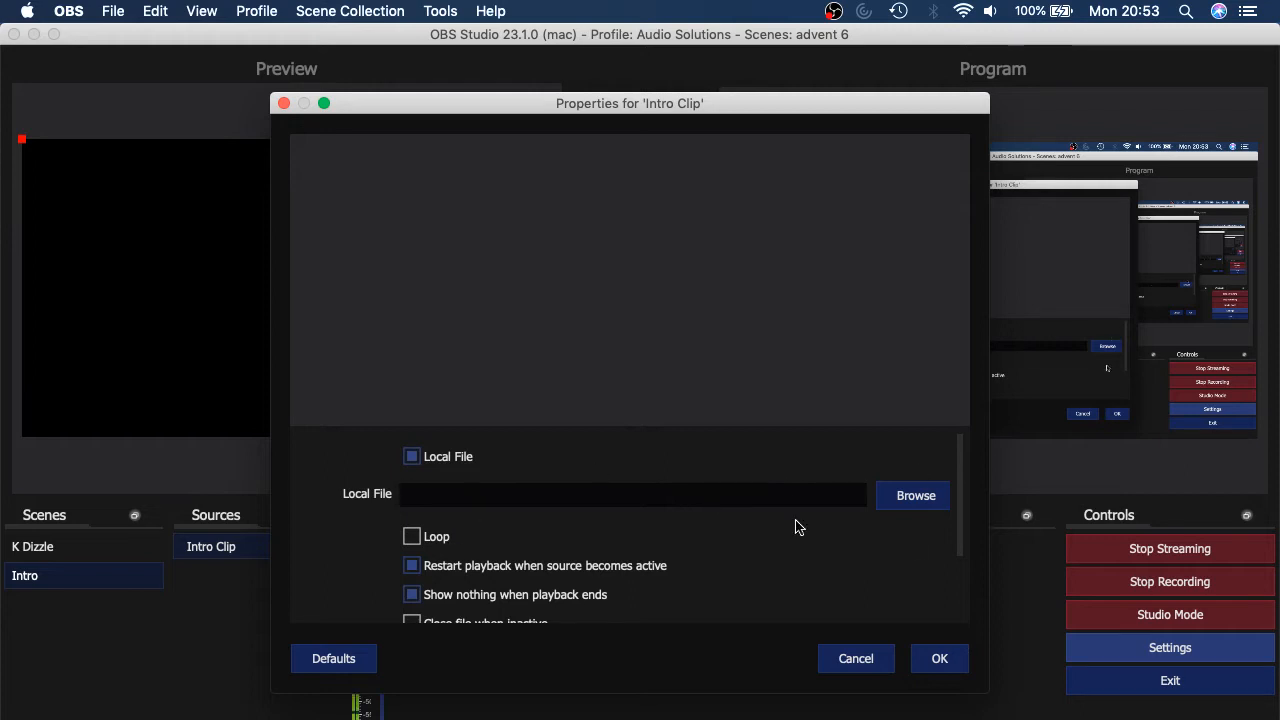
{"action": "scroll", "coordinate": [676, 492], "scroll_direction": "down", "scroll_amount": 3}
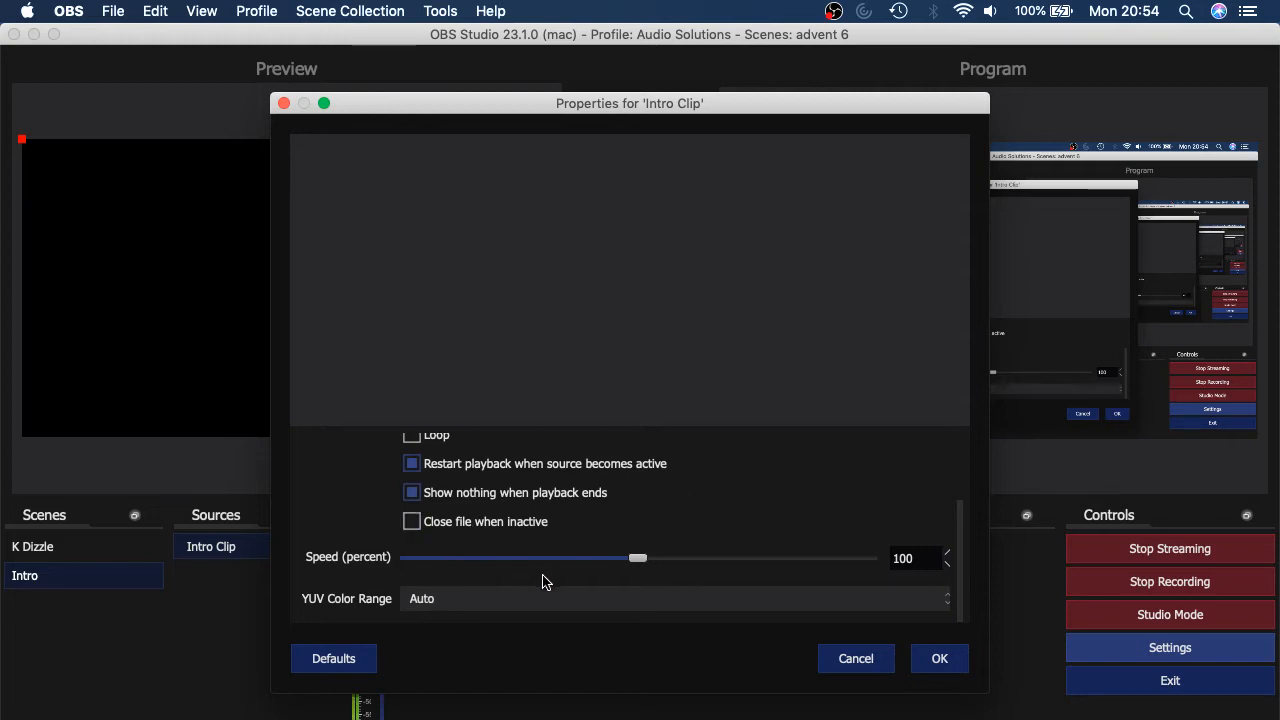
{"action": "scroll", "coordinate": [499, 553], "scroll_direction": "up", "scroll_amount": 2}
{"action": "left_click_drag", "start_coordinate": [492, 565], "coordinate": [638, 611]}
{"action": "left_click", "coordinate": [940, 658]}
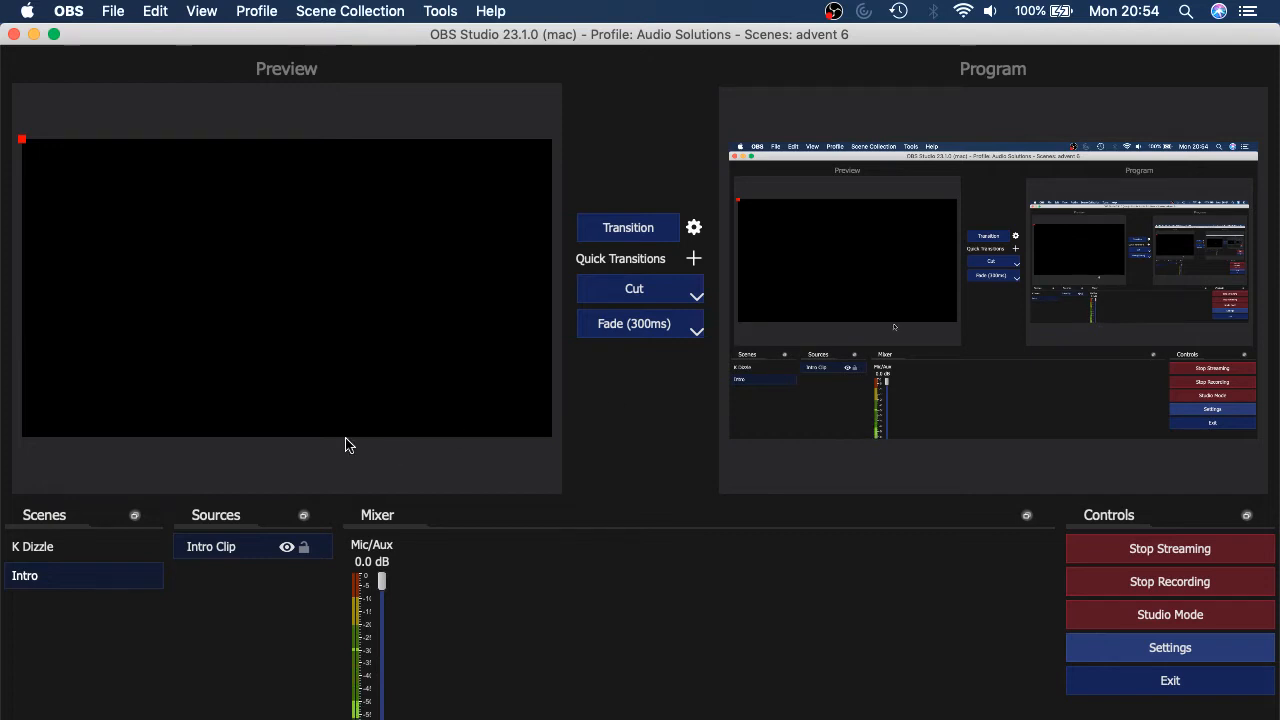
Add a scene with the default name Scene 2 and remove it again.
{"action": "left_click", "coordinate": [14, 716]}
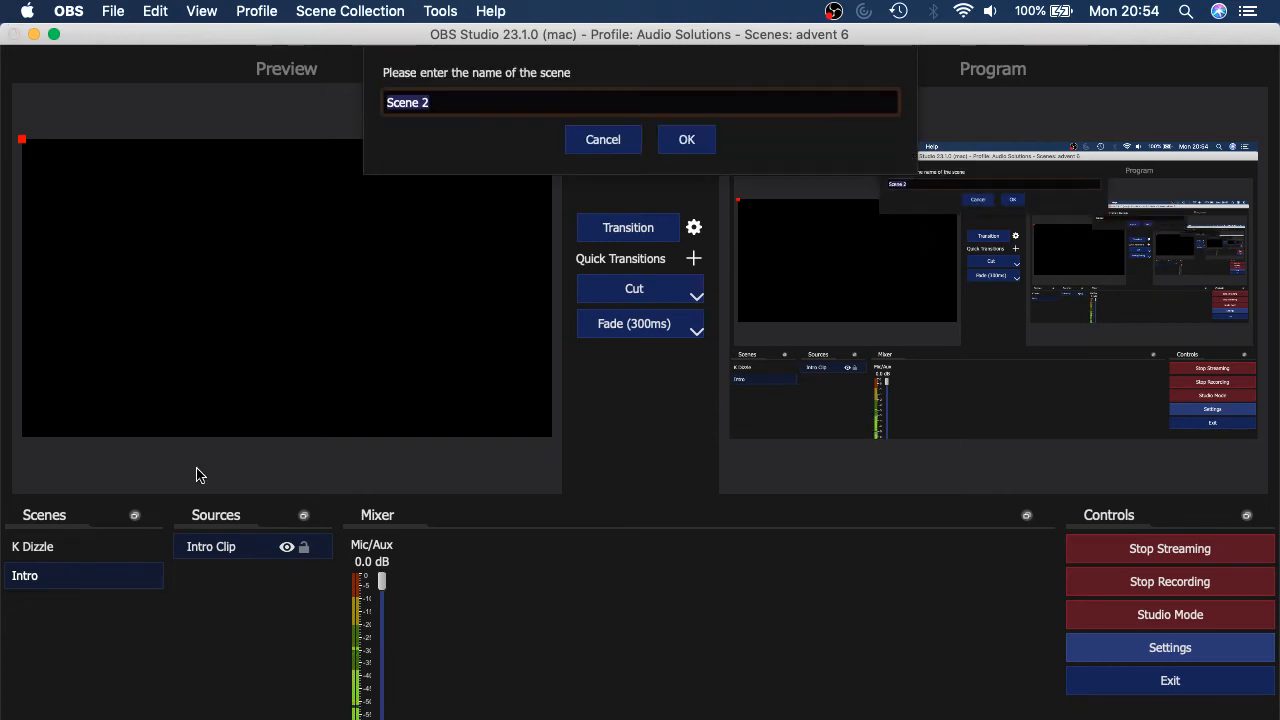
{"action": "left_click", "coordinate": [686, 139]}
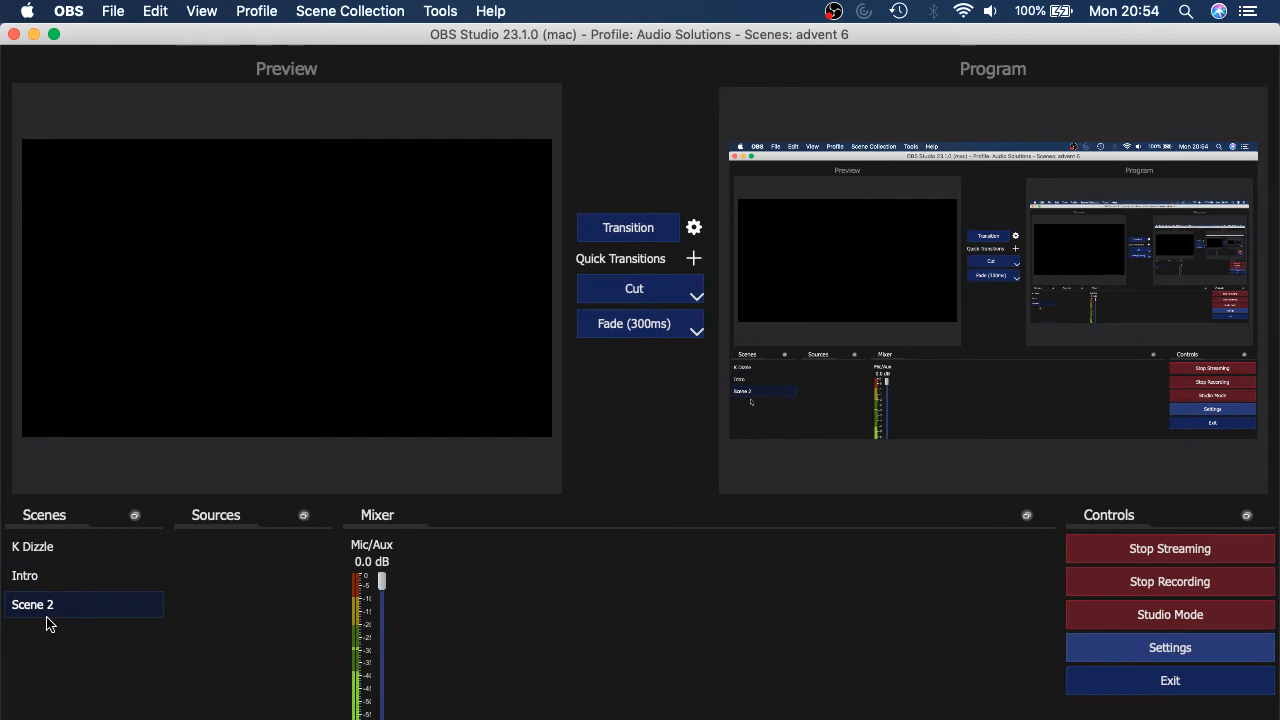
{"action": "key", "text": "BackSpace"}
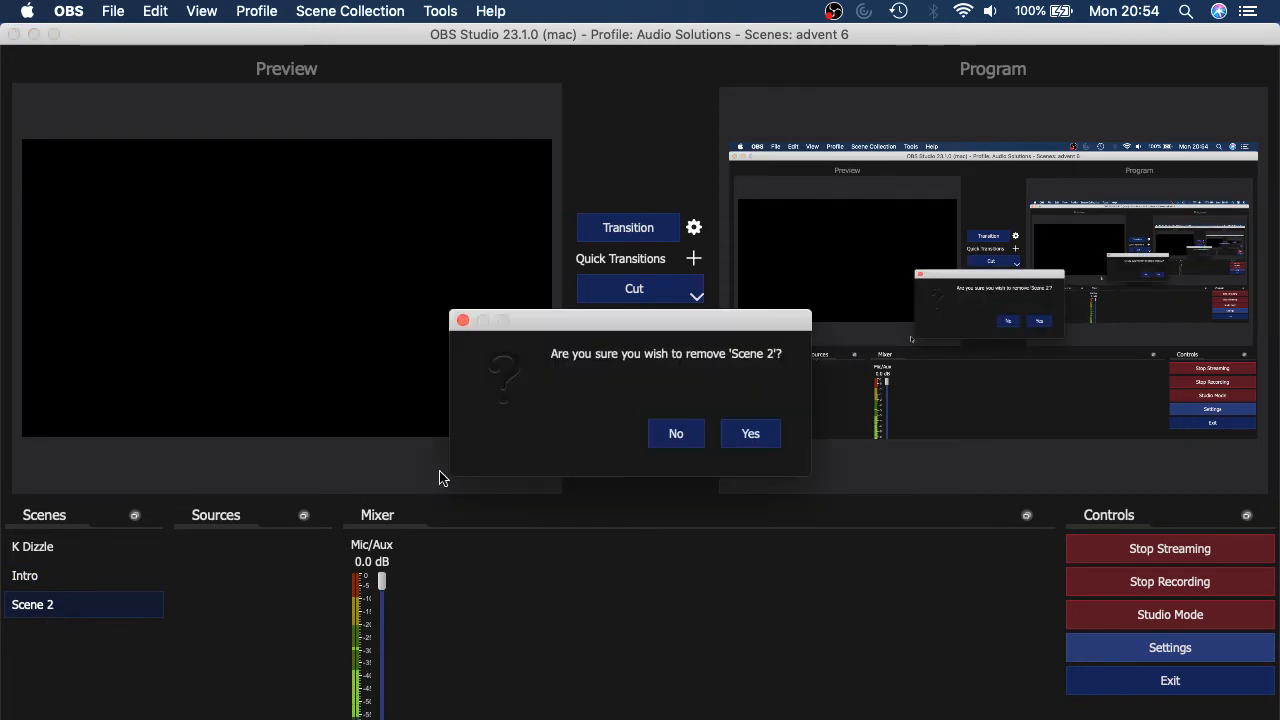
{"action": "left_click", "coordinate": [772, 440]}
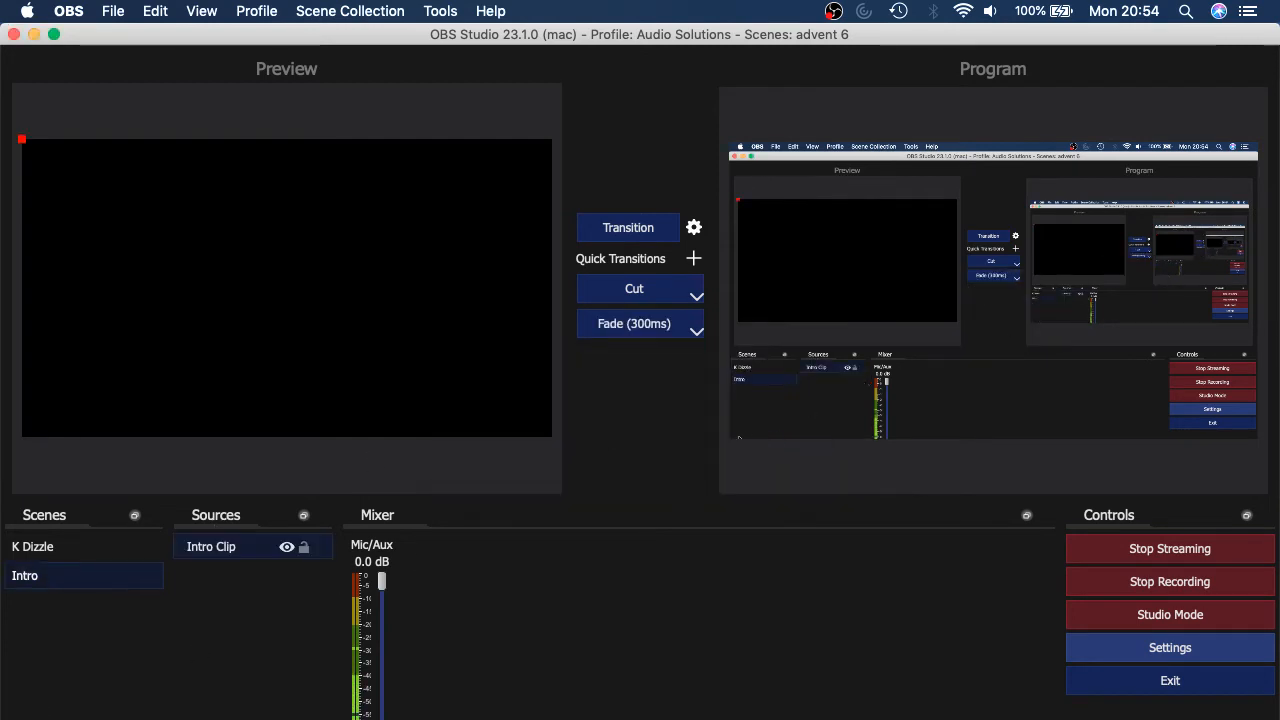
Add a new scene named Main Cam.
{"action": "left_click", "coordinate": [16, 718]}
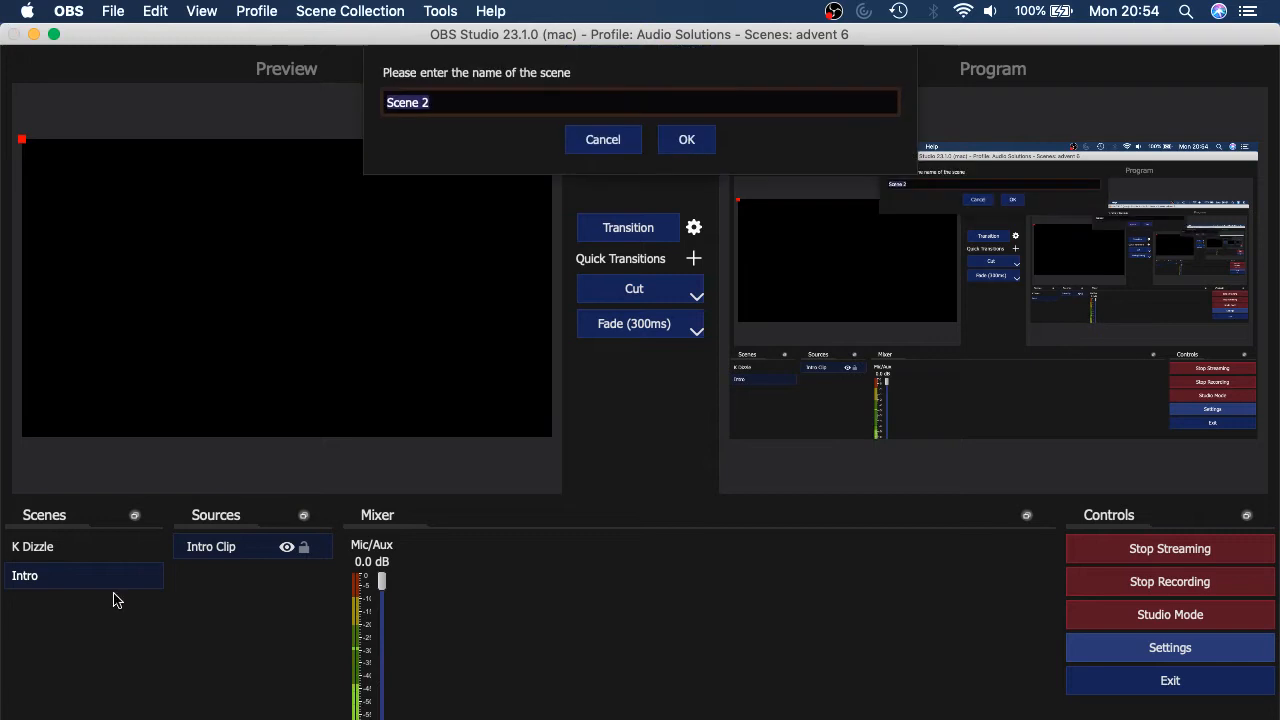
{"action": "type", "text": "M"}
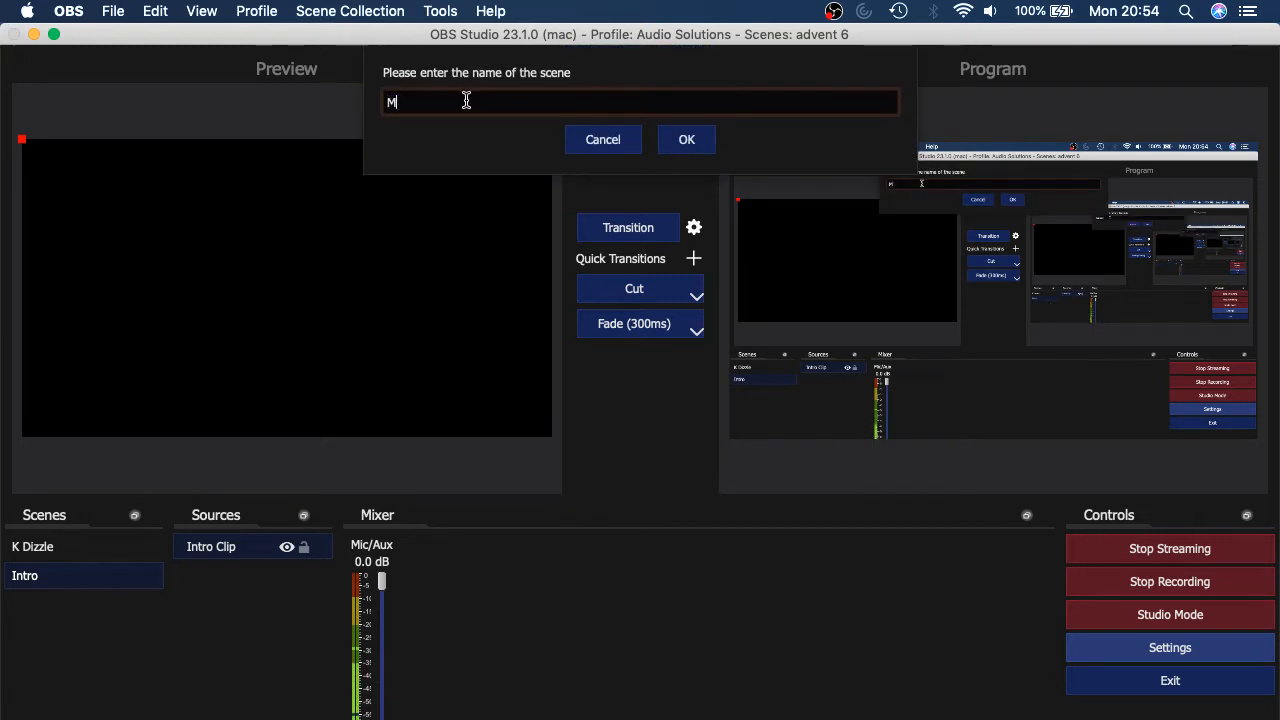
{"action": "type", "text": "ain Cam"}
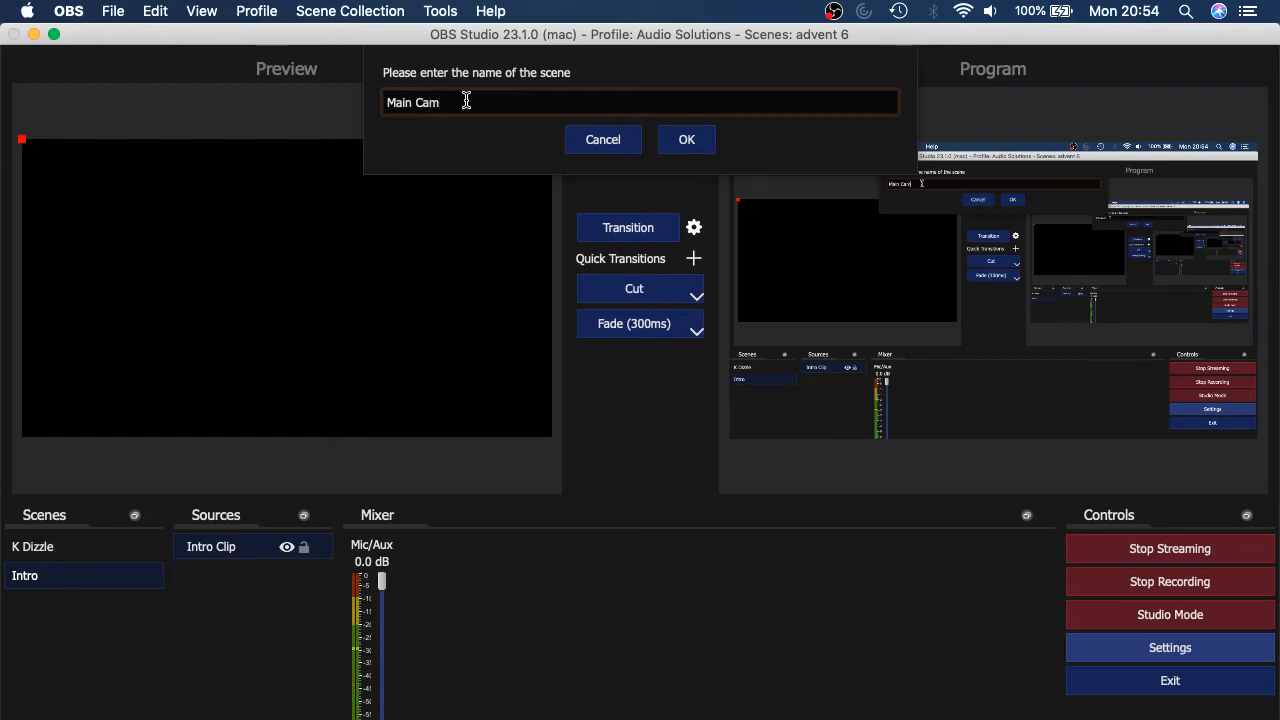
{"action": "left_click", "coordinate": [686, 139]}
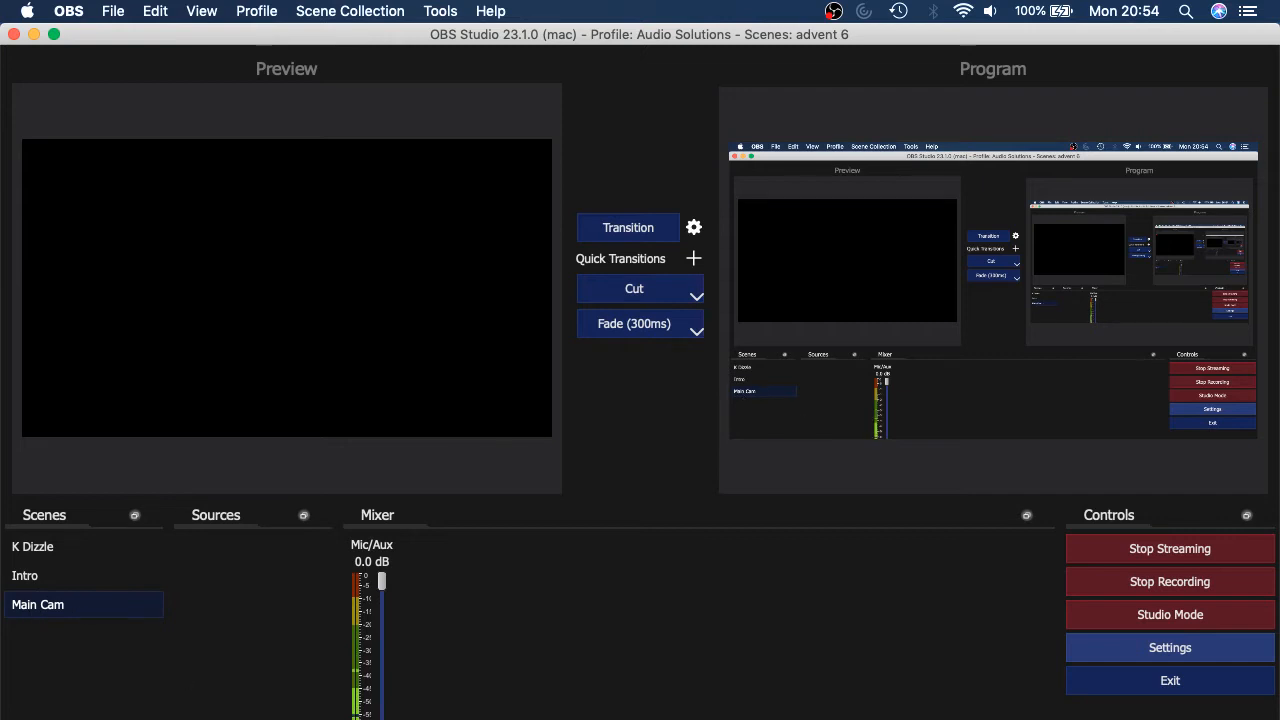
Add a new video capture device source named Main Cam 1 to the Main Cam scene.
{"action": "left_click", "coordinate": [187, 718]}
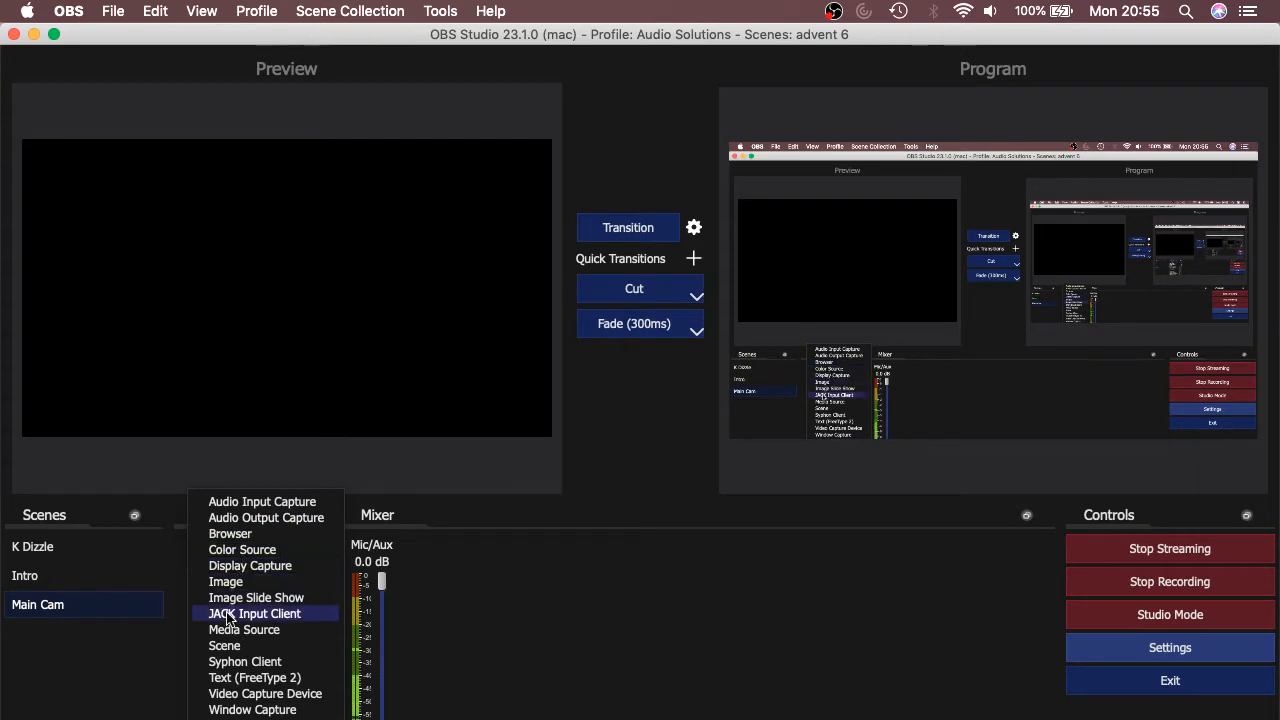
{"action": "left_click", "coordinate": [248, 693]}
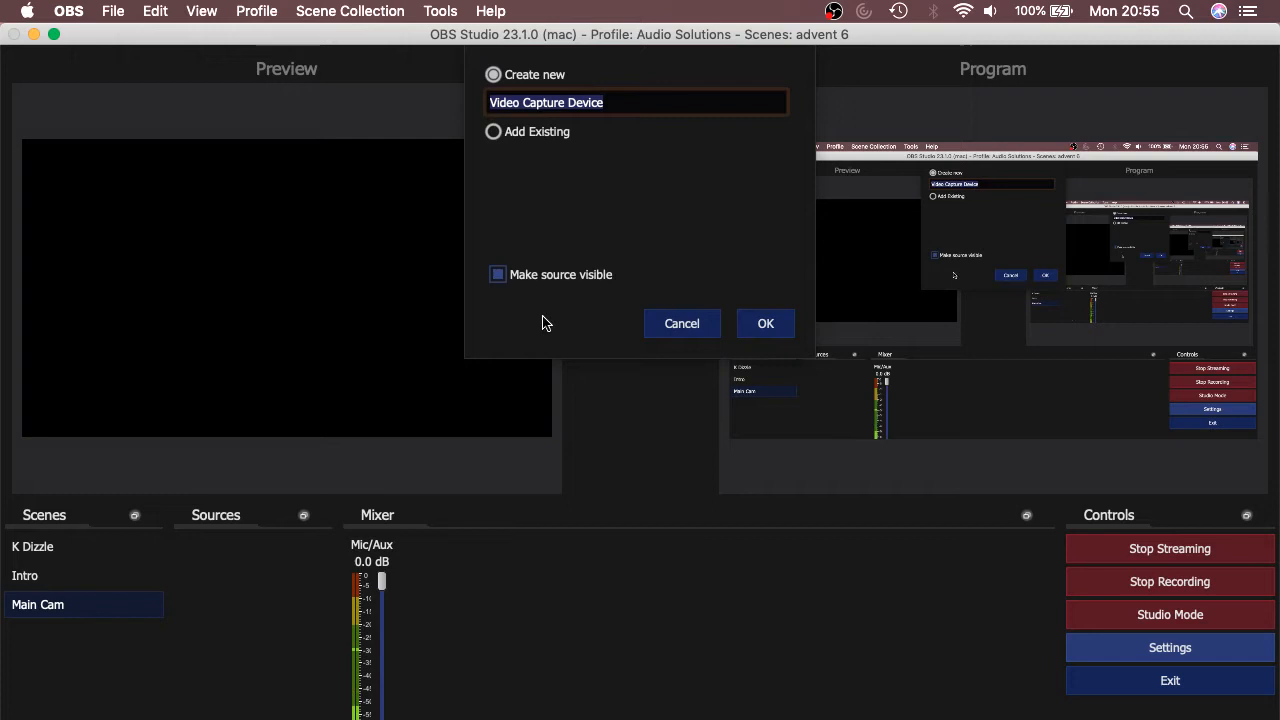
{"action": "type", "text": "Ma"}
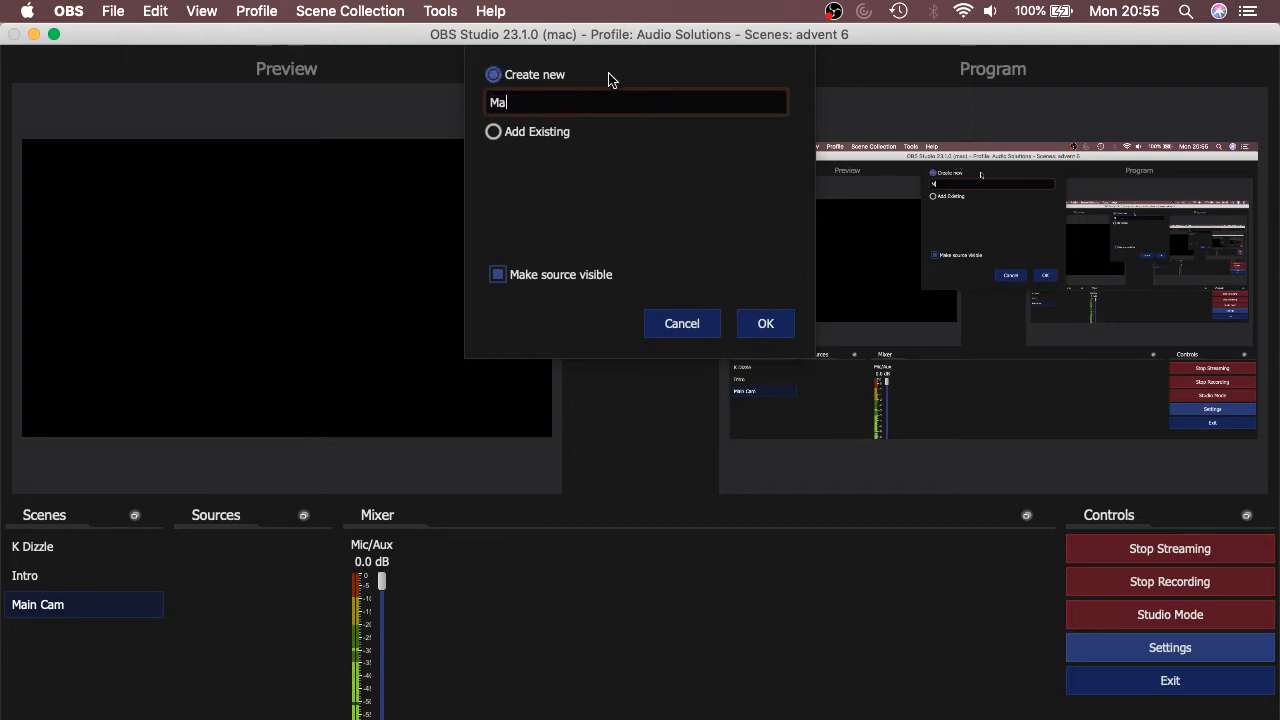
{"action": "type", "text": "in cam"}
{"action": "left_click", "coordinate": [765, 330]}
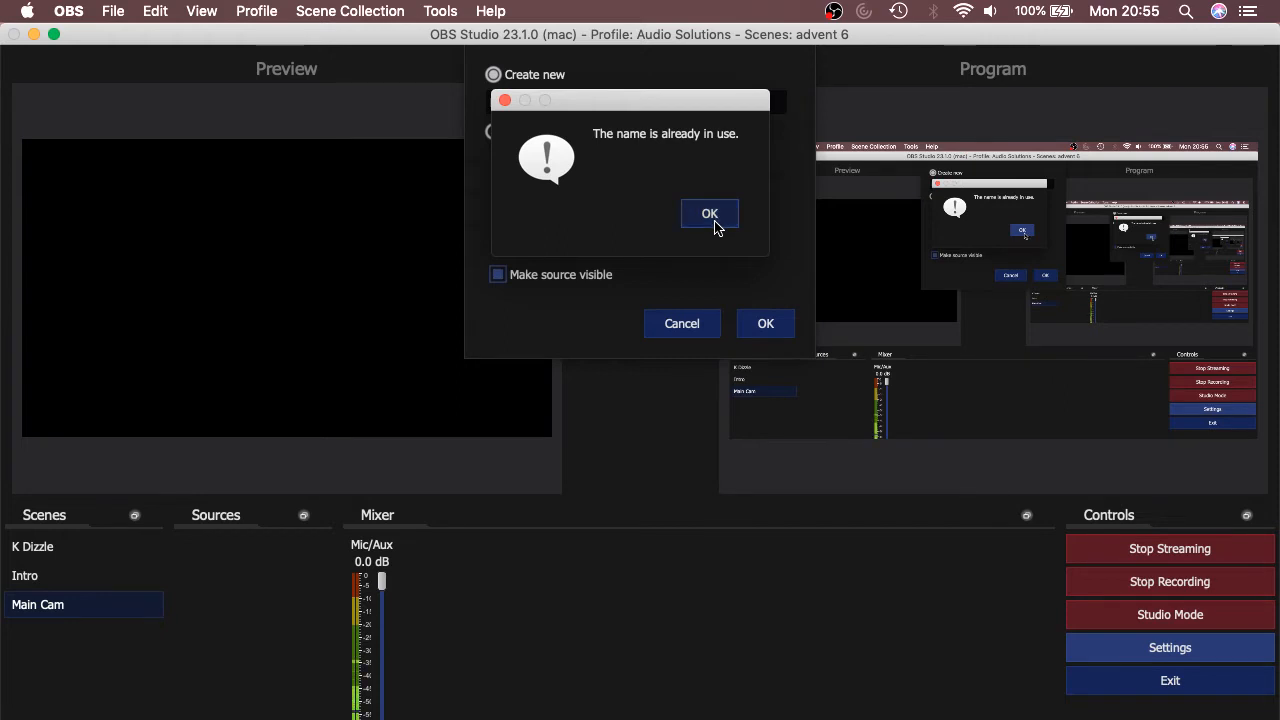
{"action": "left_click", "coordinate": [712, 224]}
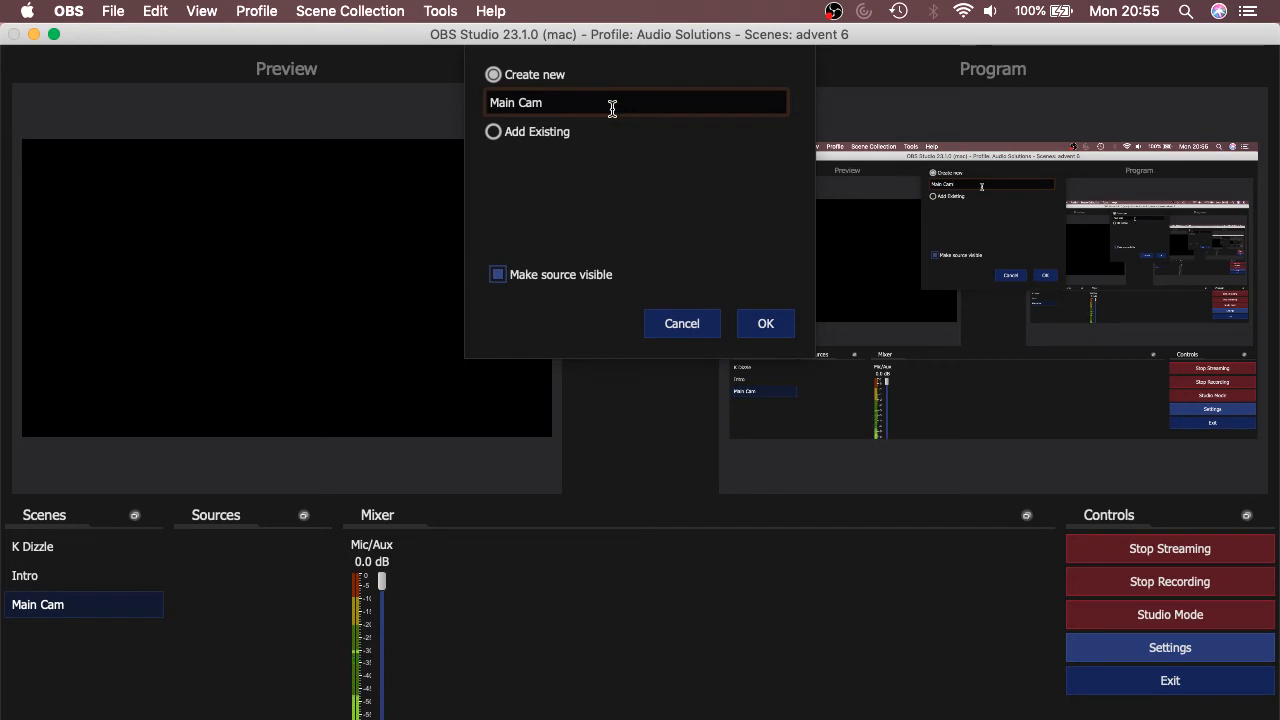
{"action": "type", "text": "1"}
{"action": "left_click", "coordinate": [768, 322]}
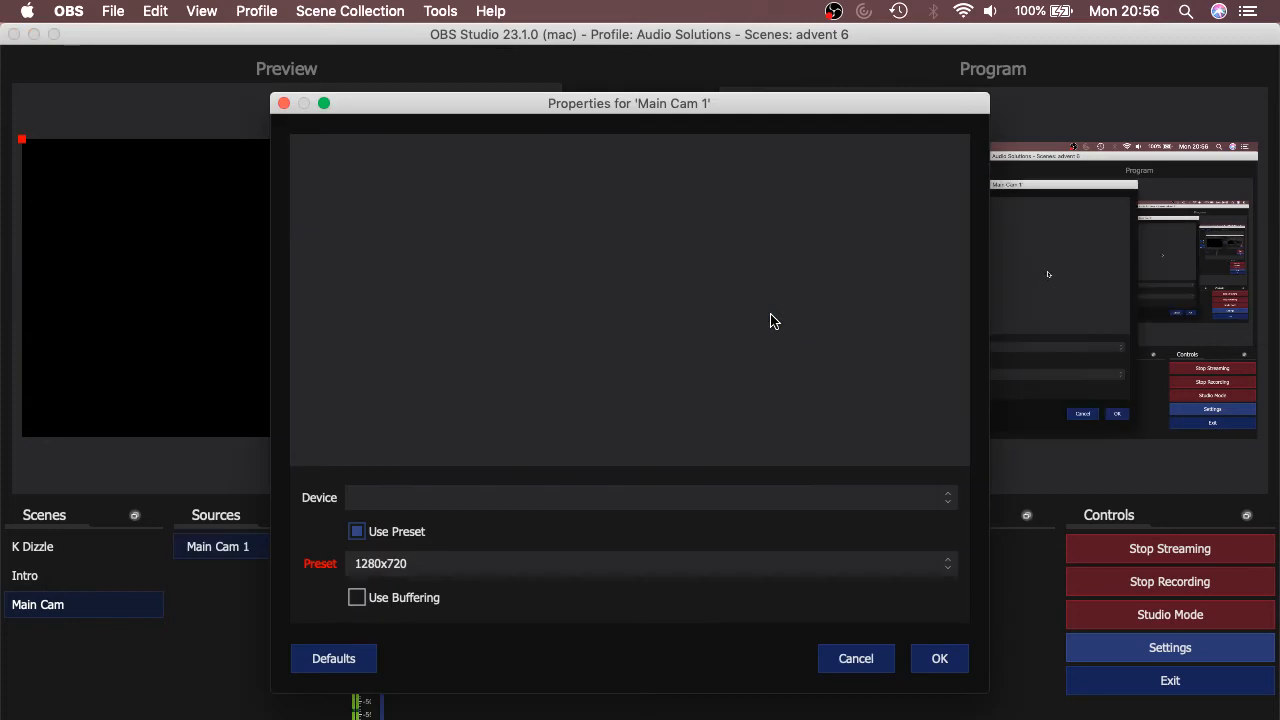
Choose a camera as the capture device for Main Cam 1 and enlarge its image slightly past the canvas's upper-left corner.
{"action": "left_click", "coordinate": [810, 498]}
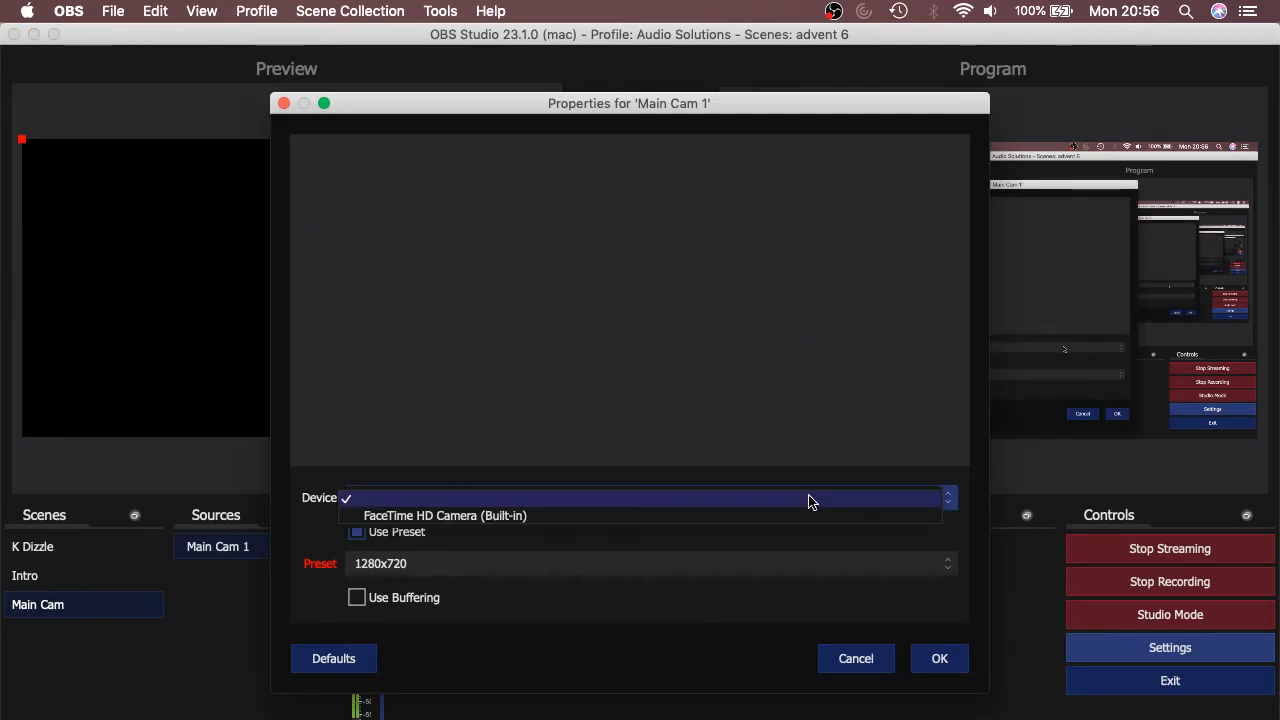
{"action": "left_click", "coordinate": [510, 516]}
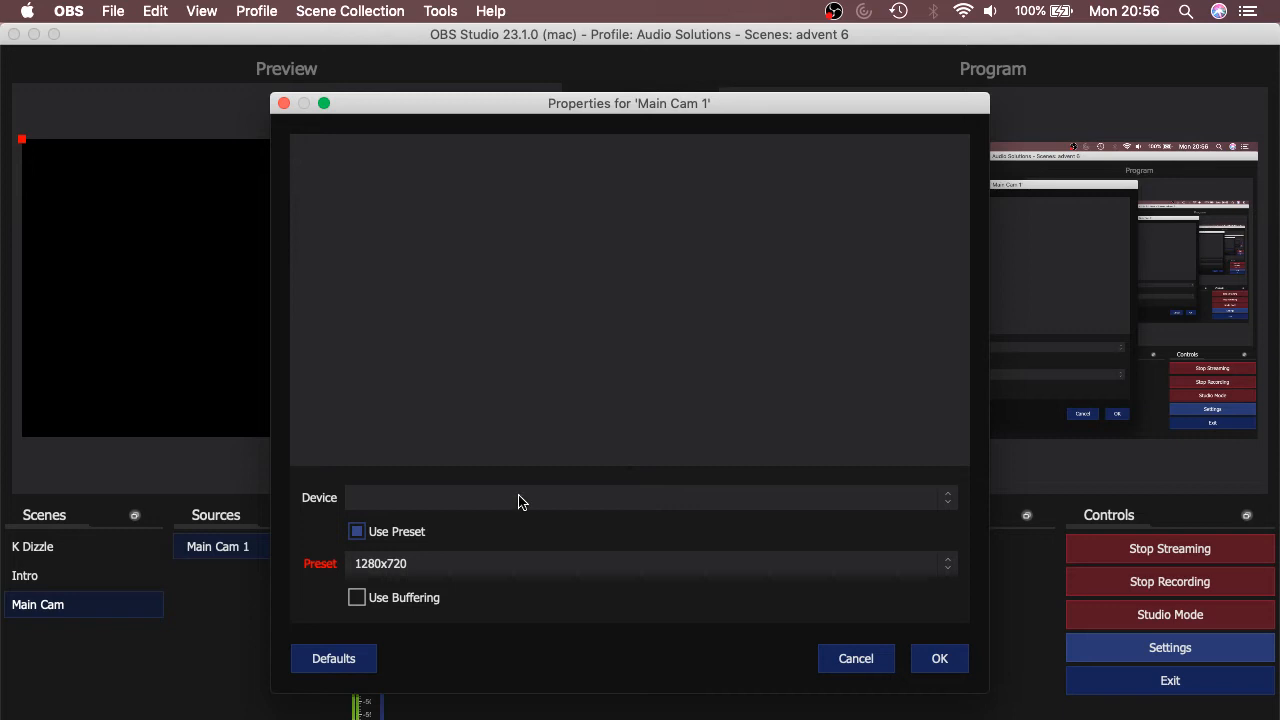
{"action": "left_click", "coordinate": [518, 498]}
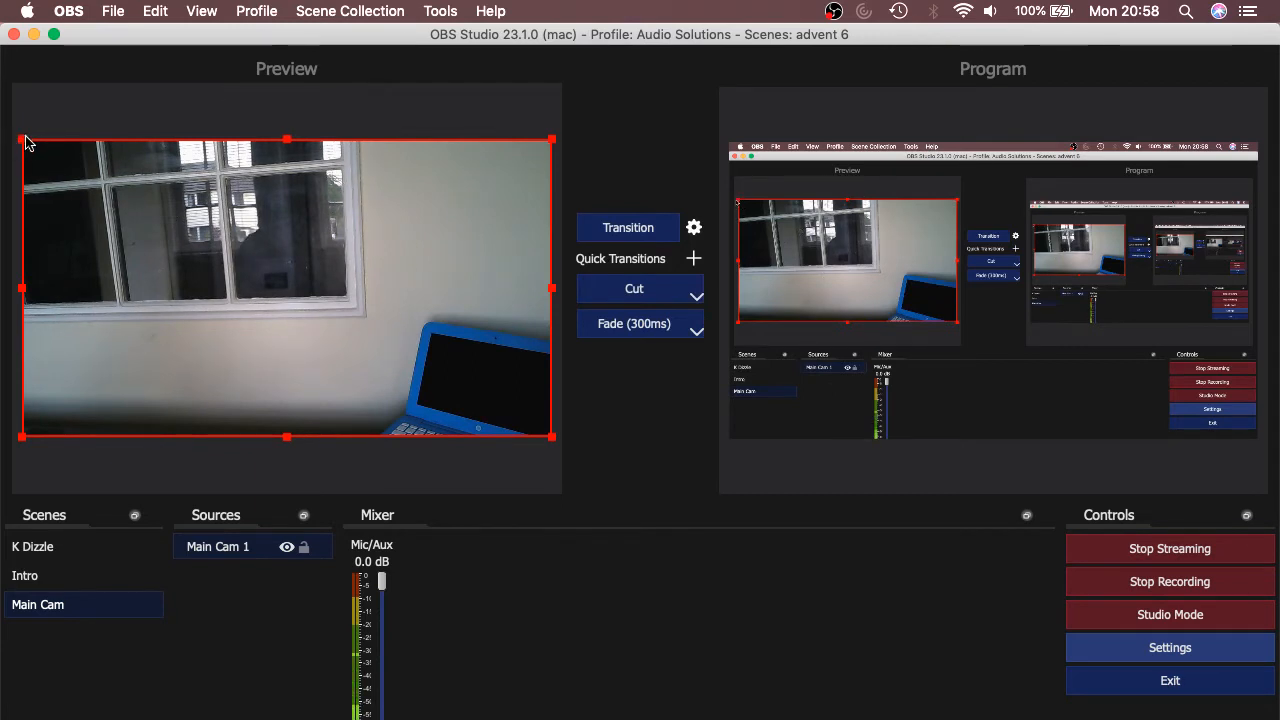
{"action": "mouse_move", "coordinate": [24, 148]}
{"action": "left_mouse_down"}
{"action": "mouse_move", "coordinate": [96, 196]}
{"action": "mouse_move", "coordinate": [16, 145]}
{"action": "left_mouse_up"}
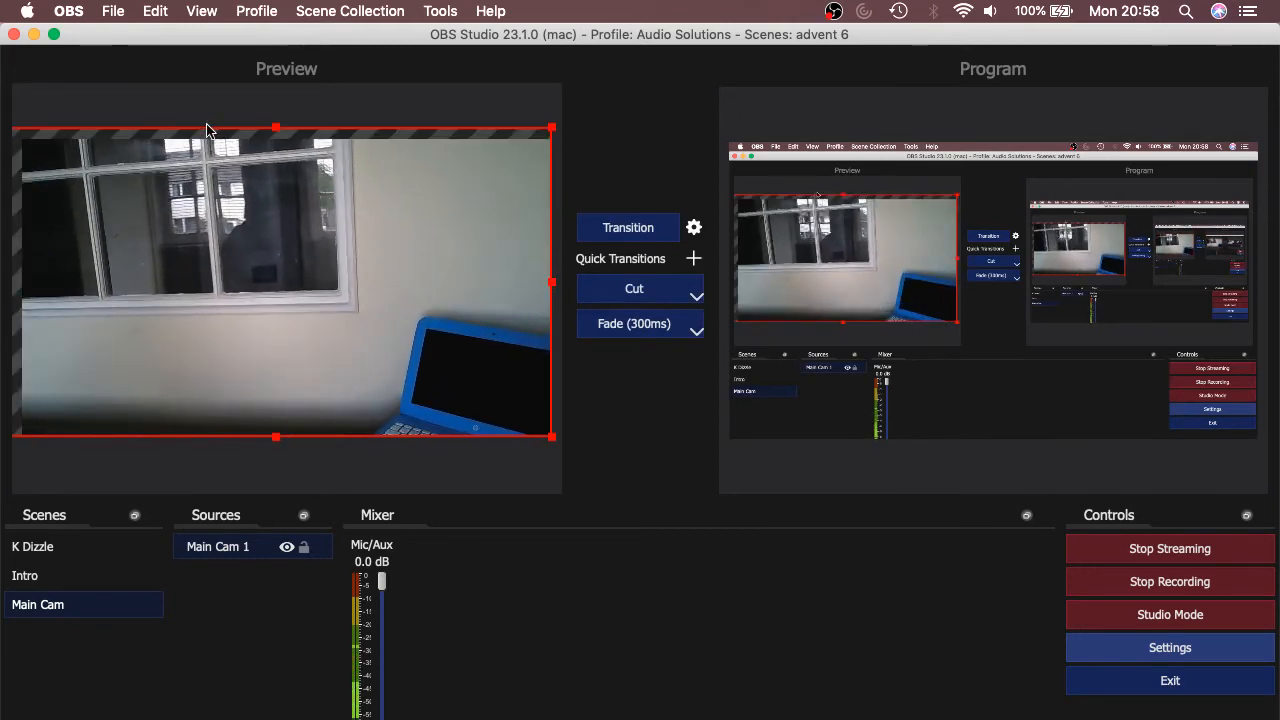
Move the Main Cam 1 image around the canvas and shrink it into the lower-right corner of the canvas.
{"action": "left_click_drag", "start_coordinate": [270, 186], "coordinate": [299, 196]}
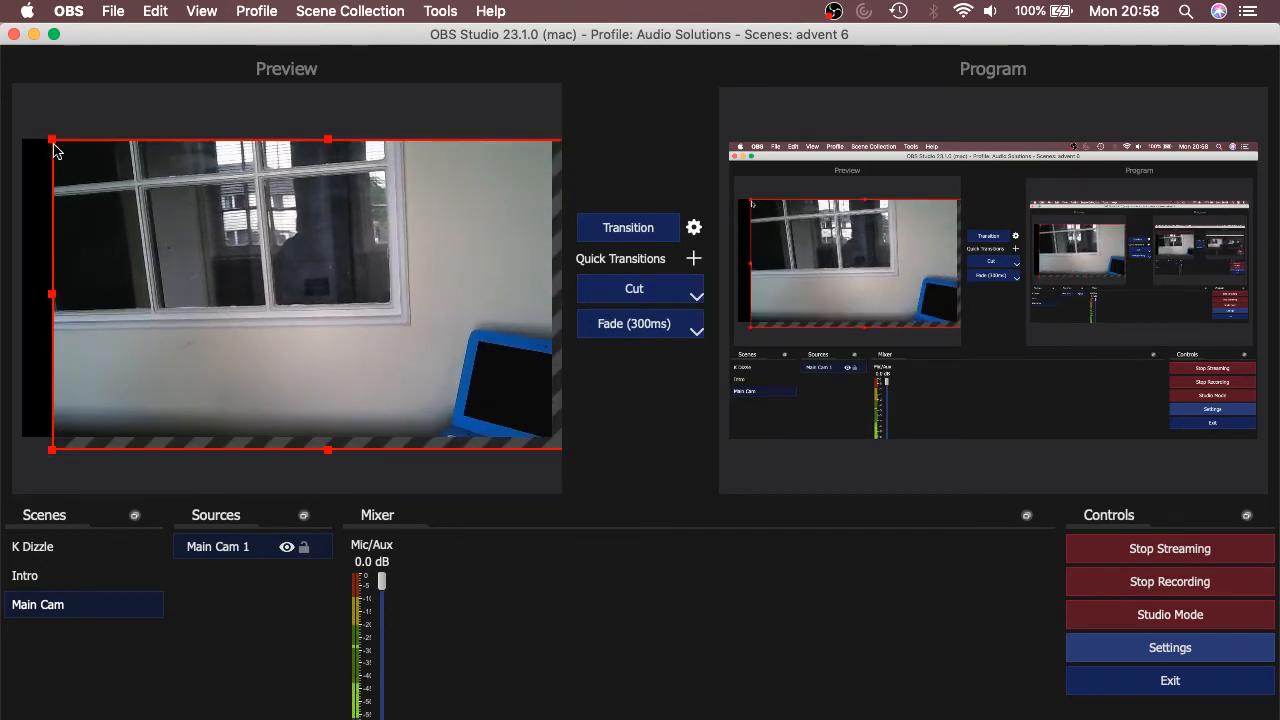
{"action": "left_click_drag", "start_coordinate": [52, 144], "coordinate": [171, 226]}
{"action": "left_click_drag", "start_coordinate": [350, 328], "coordinate": [185, 211]}
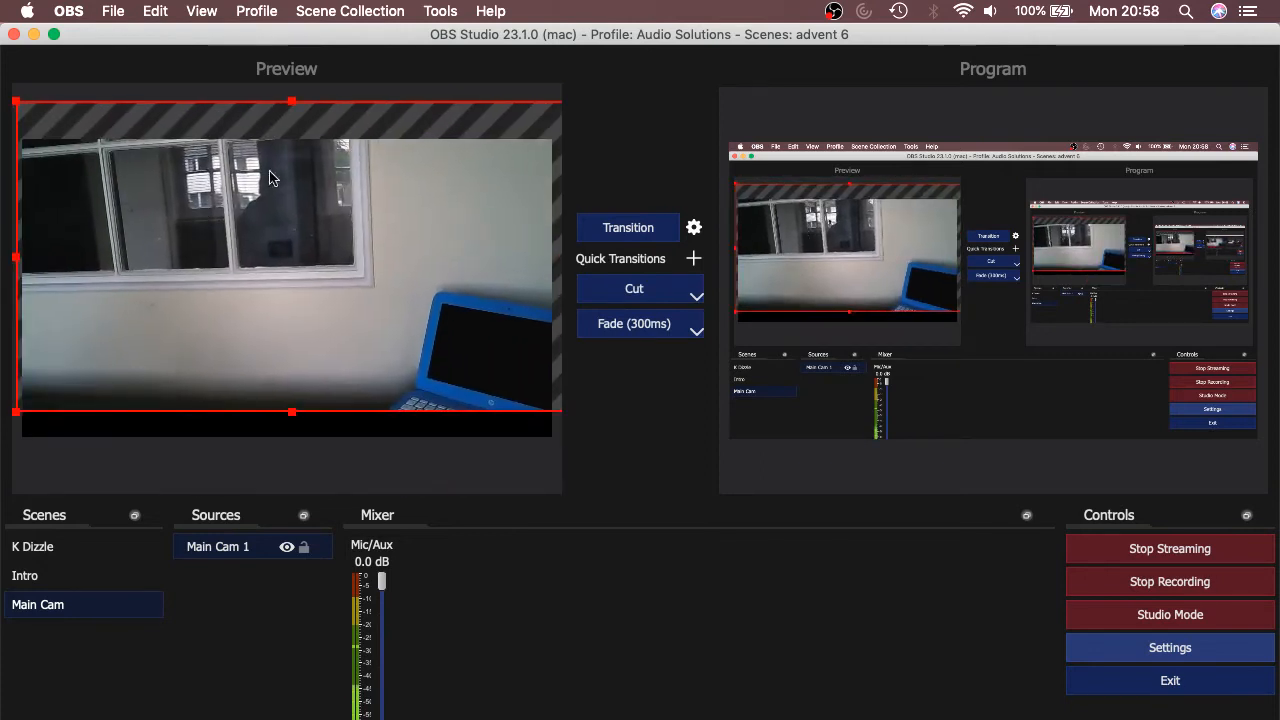
{"action": "left_click_drag", "start_coordinate": [293, 102], "coordinate": [313, 196]}
{"action": "left_click_drag", "start_coordinate": [270, 270], "coordinate": [415, 296]}
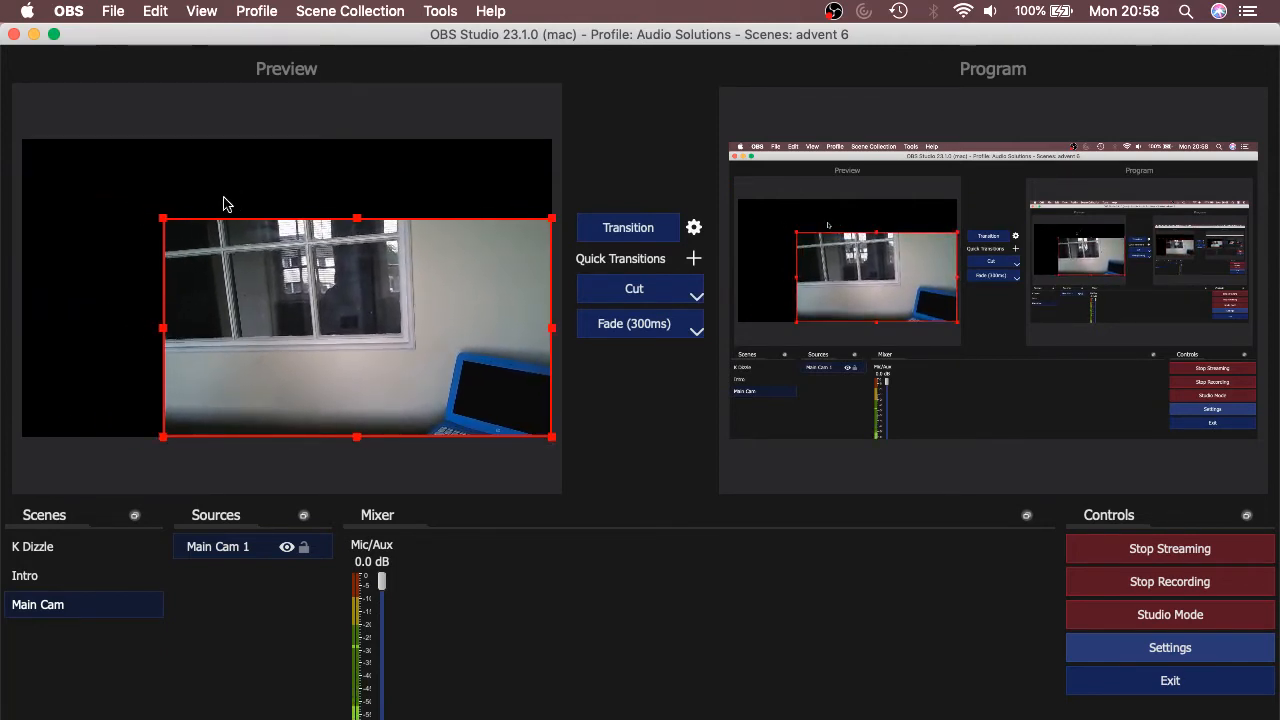
{"action": "left_click_drag", "start_coordinate": [164, 221], "coordinate": [318, 305]}
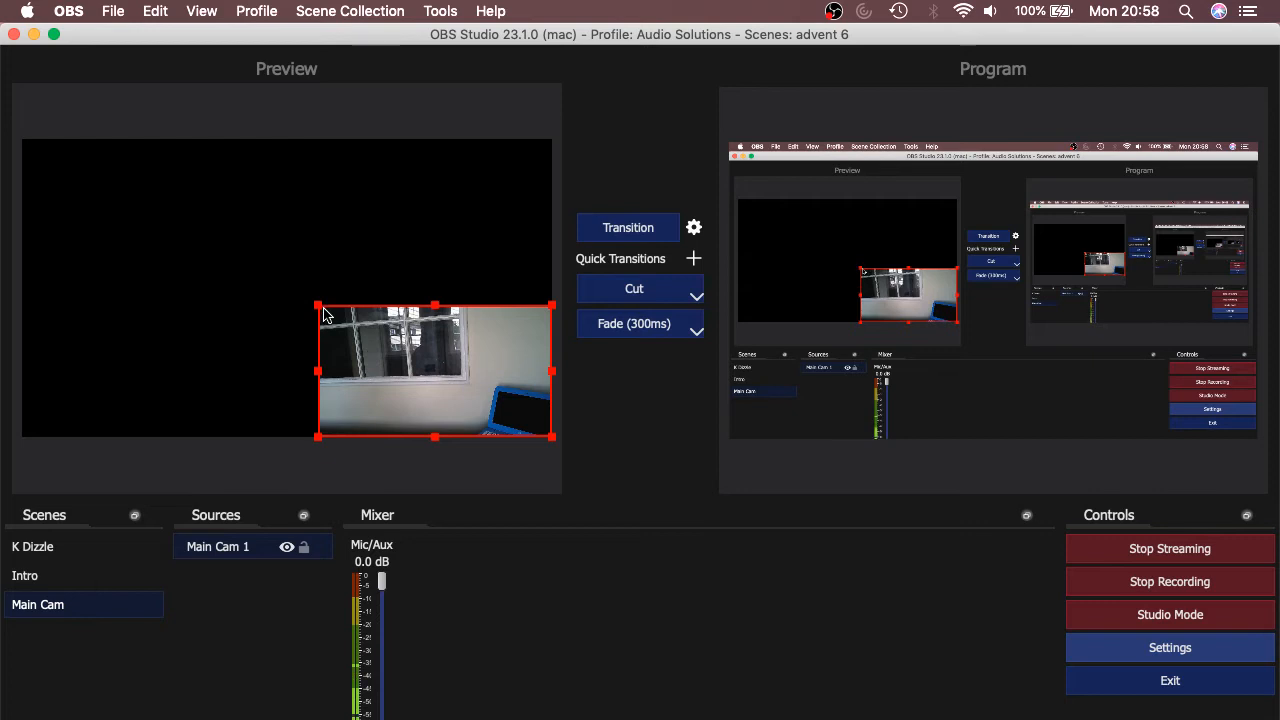
{"action": "left_click_drag", "start_coordinate": [324, 314], "coordinate": [379, 354]}
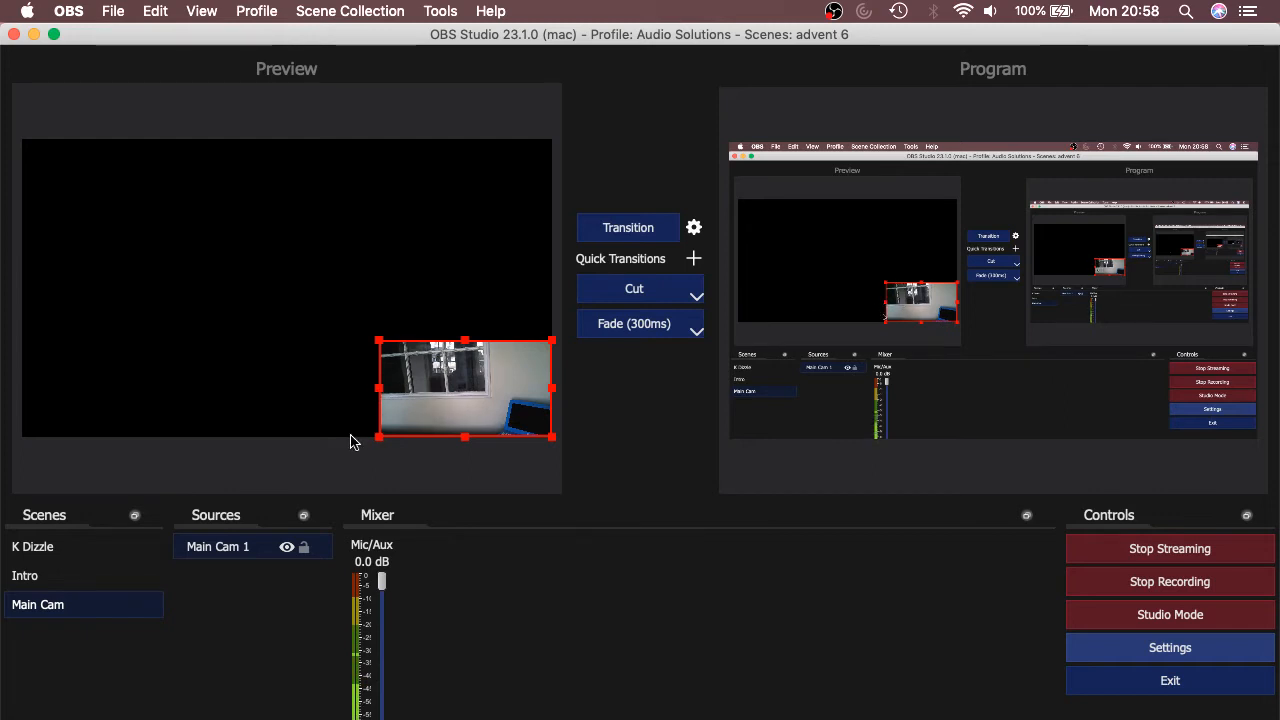
Enlarge the Main Cam 1 image from its upper-left corner until it fills the whole canvas.
{"action": "left_click_drag", "start_coordinate": [380, 347], "coordinate": [120, 200]}
{"action": "left_click_drag", "start_coordinate": [50, 187], "coordinate": [25, 174]}
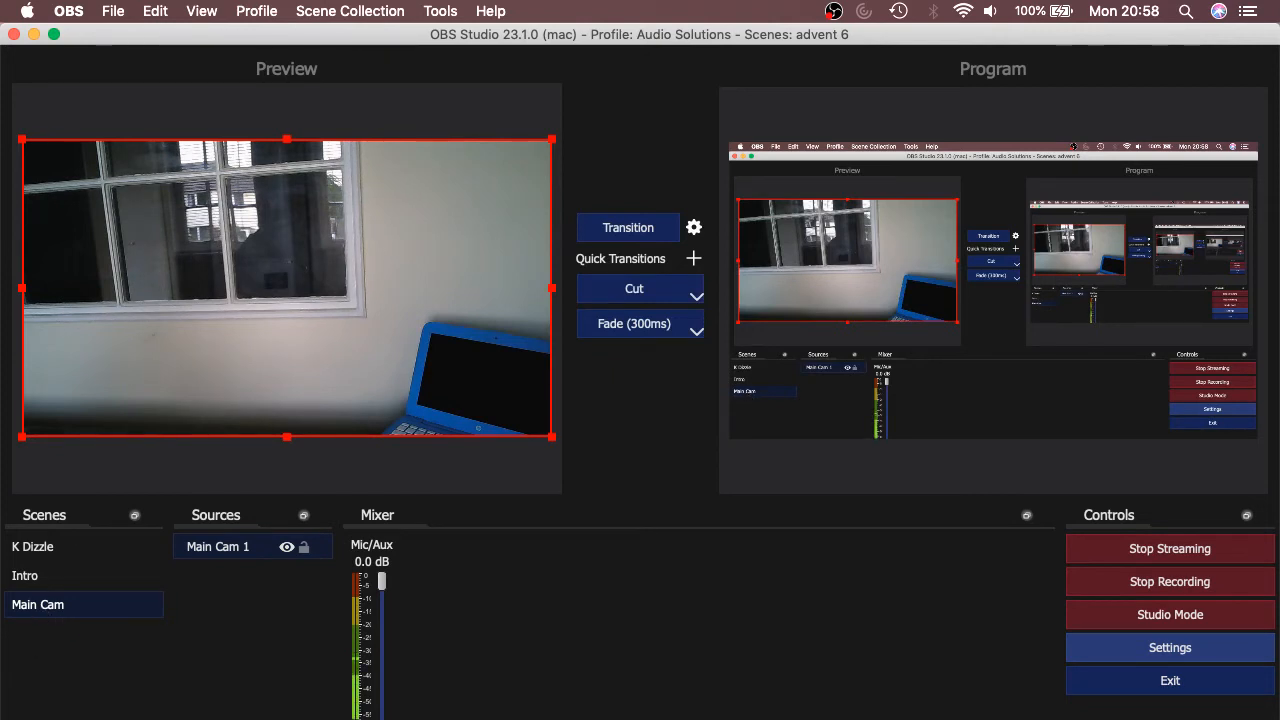
Add a new image source named logo to the Main Cam scene.
{"action": "left_click", "coordinate": [186, 718]}
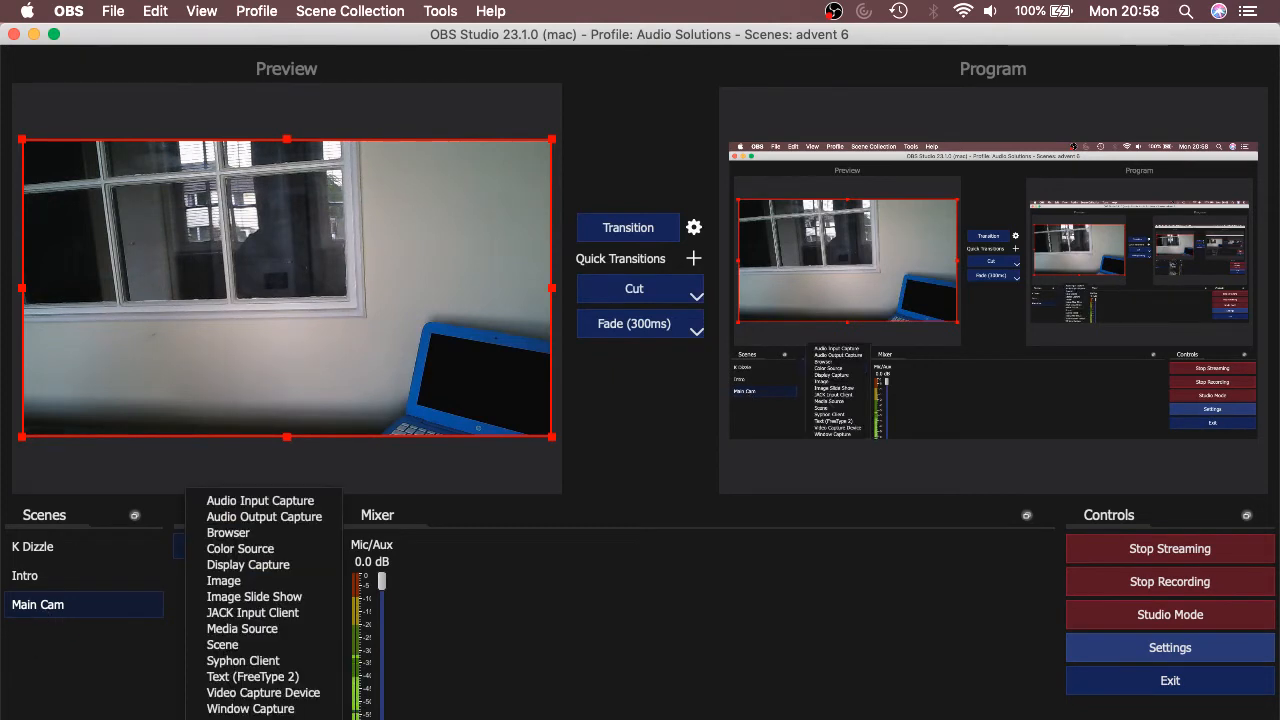
{"action": "left_click", "coordinate": [224, 581]}
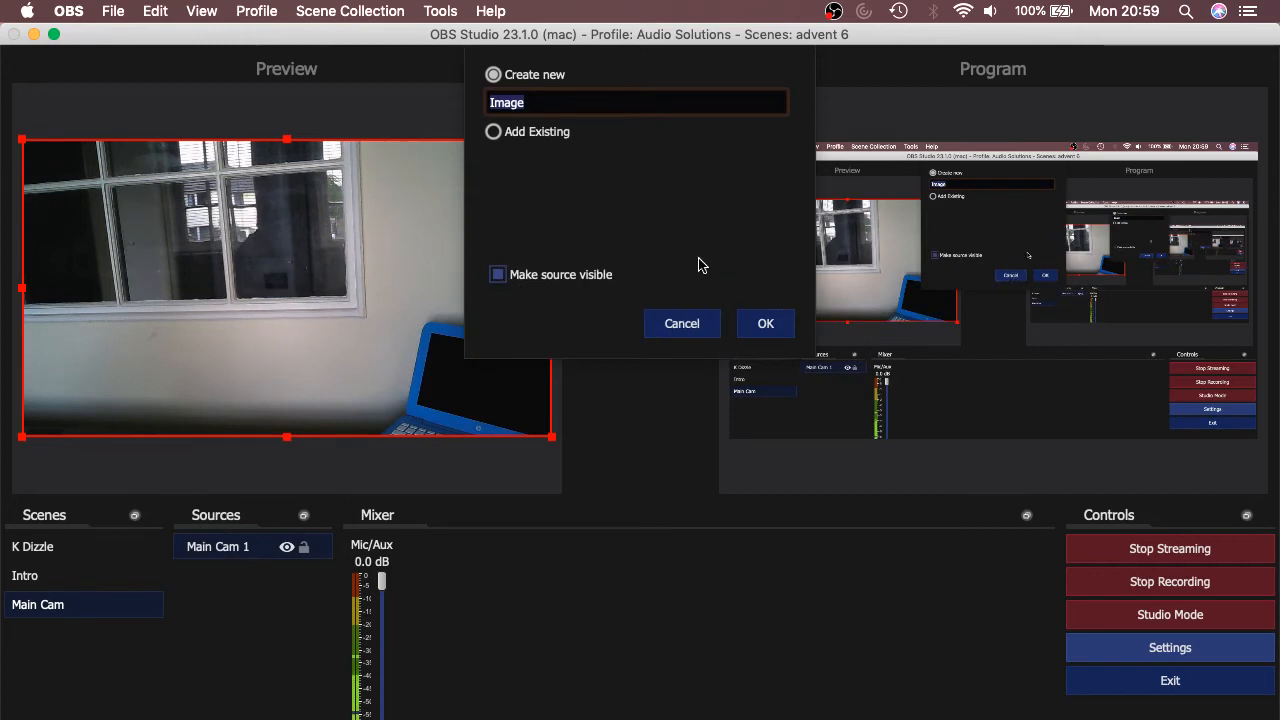
{"action": "type", "text": "logo"}
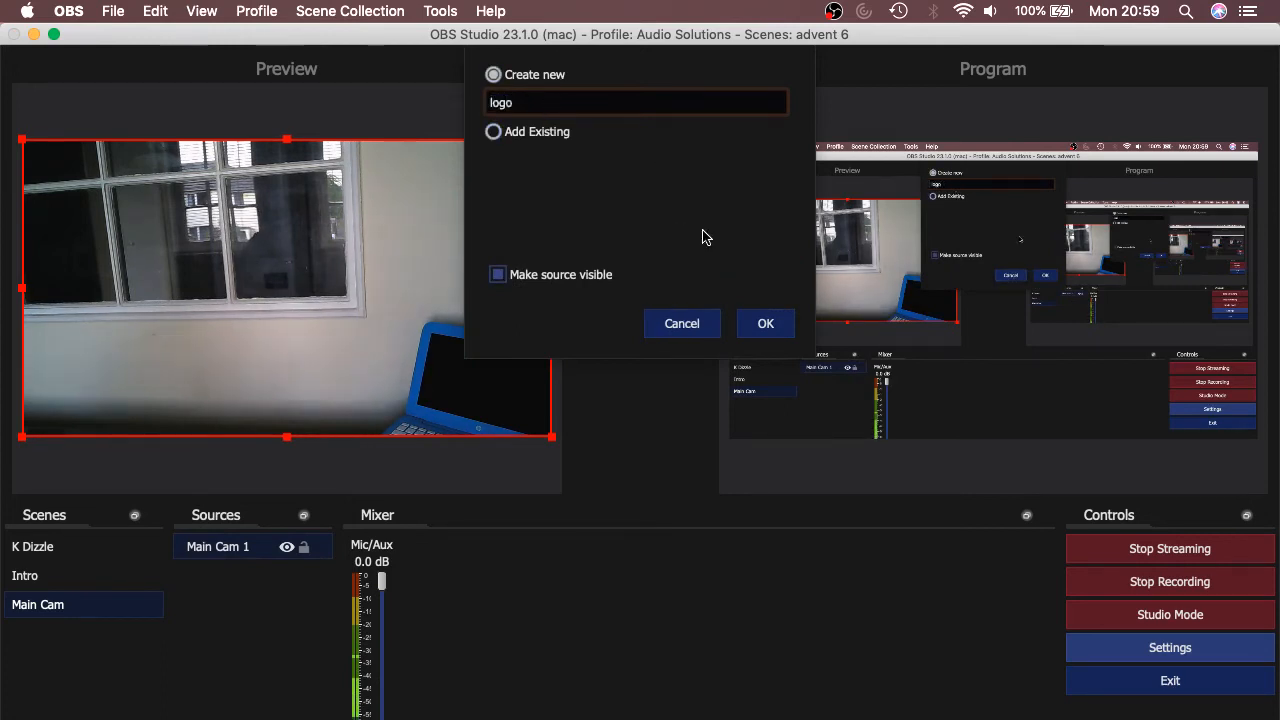
{"action": "left_click", "coordinate": [765, 326]}
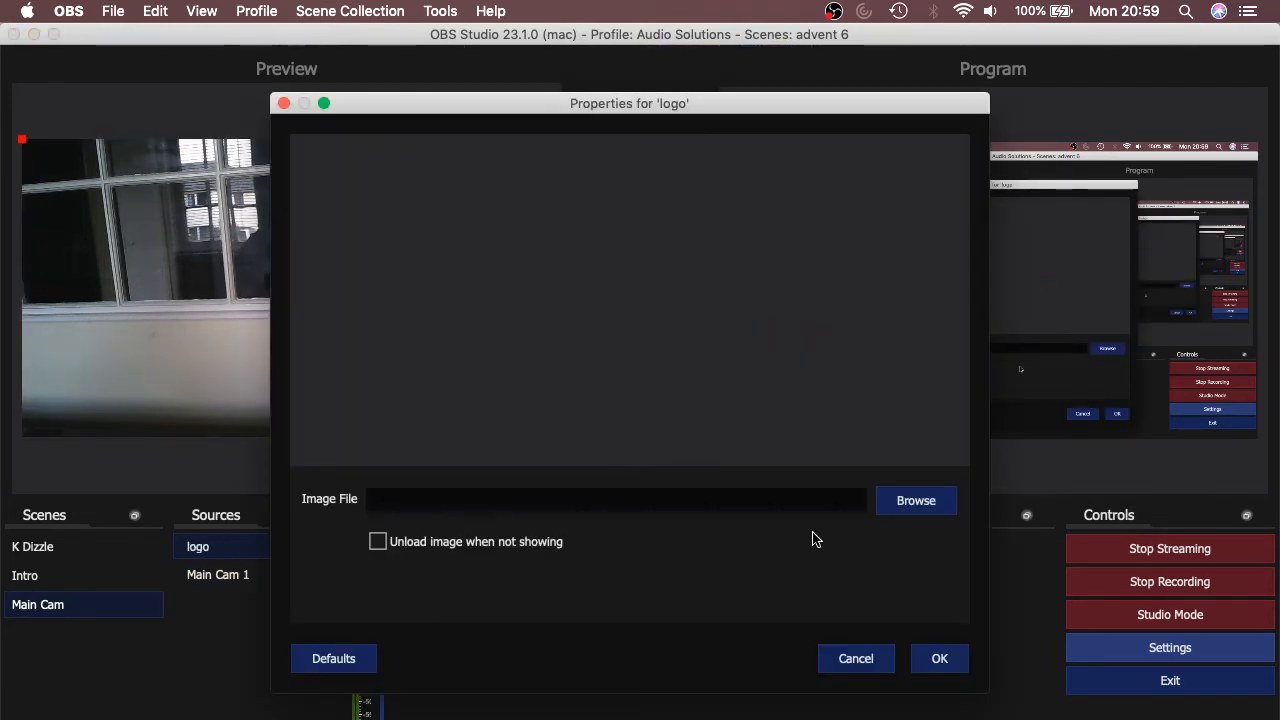
Browse the files available for the logo source's image and close its properties without choosing a file.
{"action": "left_click", "coordinate": [903, 502]}
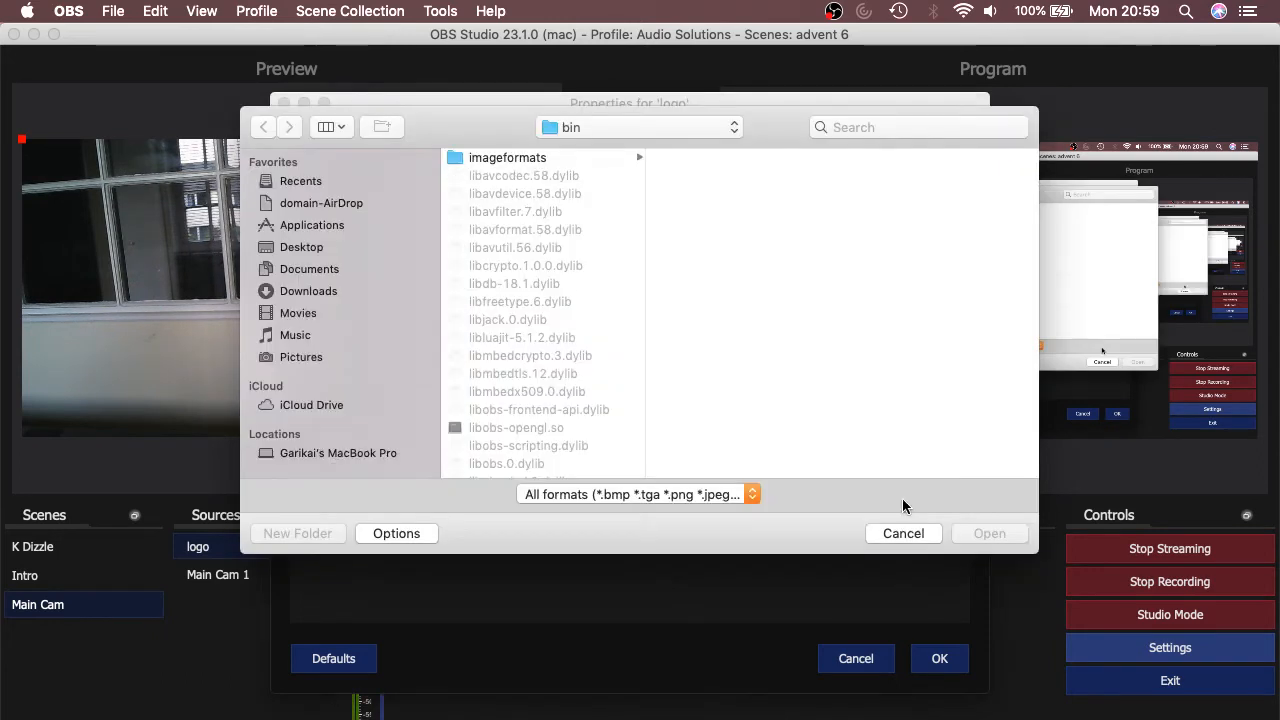
{"action": "scroll", "coordinate": [553, 309], "scroll_direction": "down", "scroll_amount": 10}
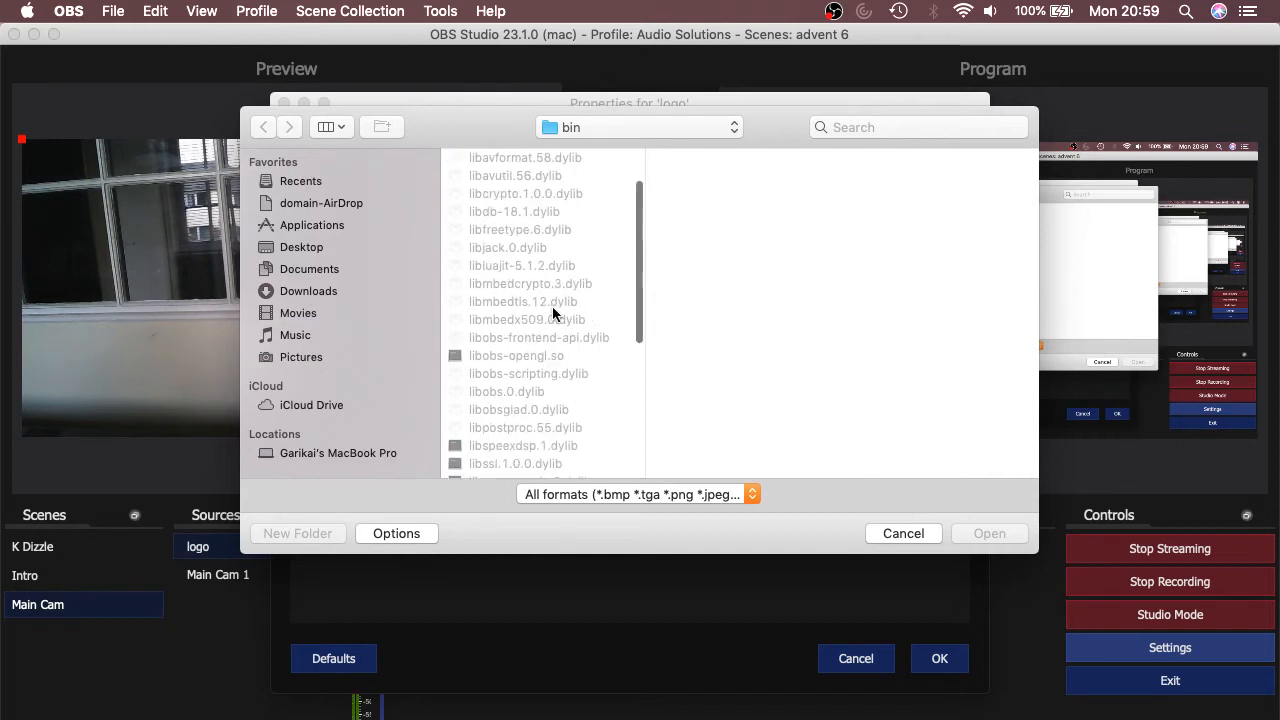
{"action": "scroll", "coordinate": [553, 314], "scroll_direction": "up", "scroll_amount": 10}
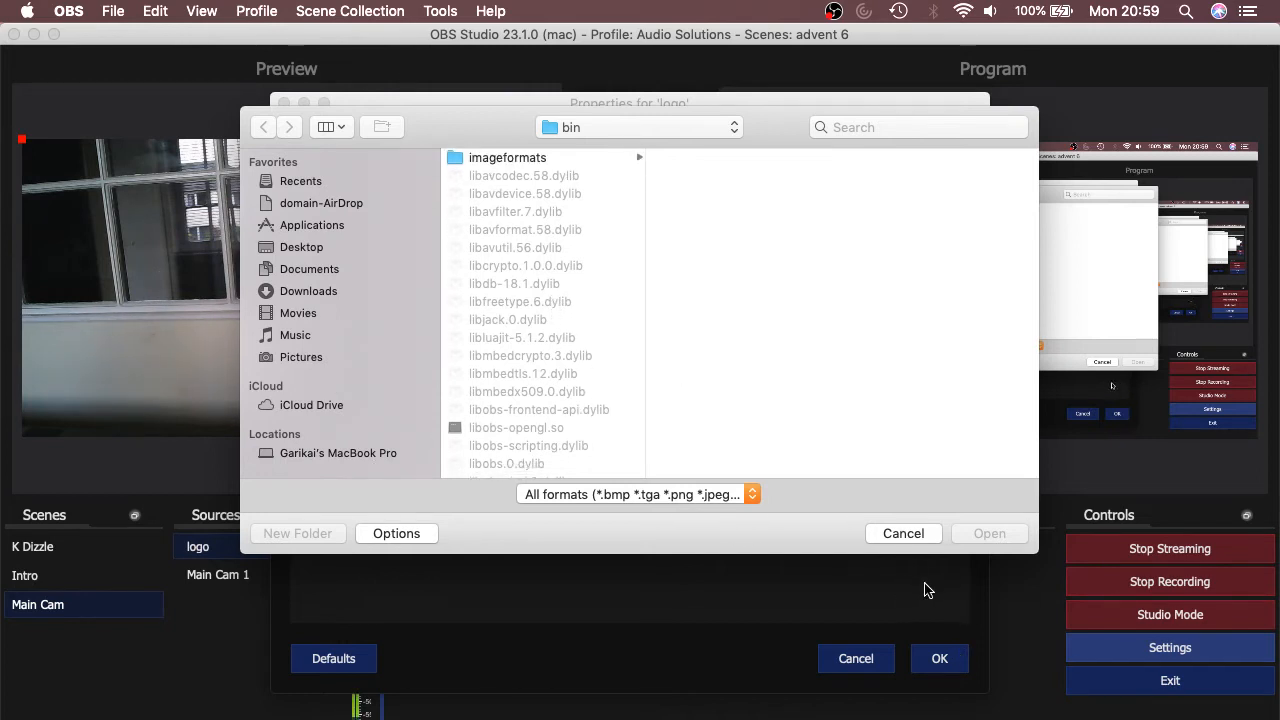
{"action": "left_click", "coordinate": [893, 532]}
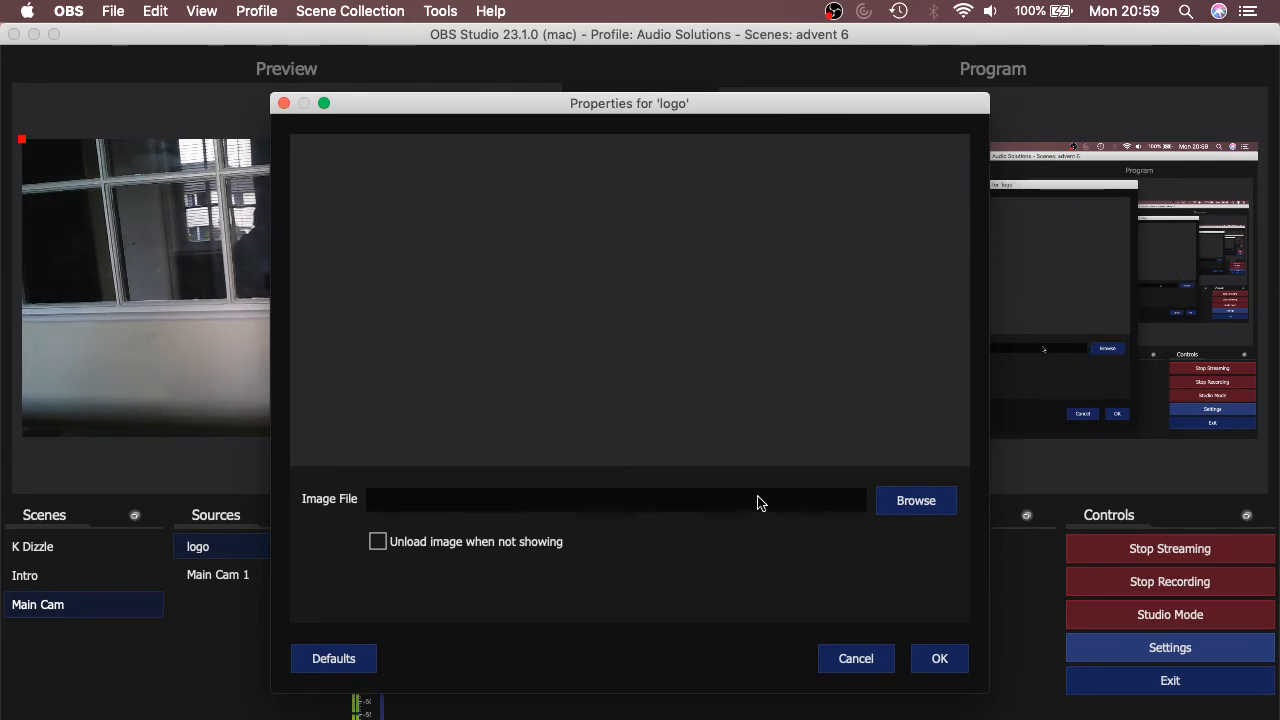
{"action": "left_click", "coordinate": [850, 659]}
{"action": "left_click", "coordinate": [480, 172]}
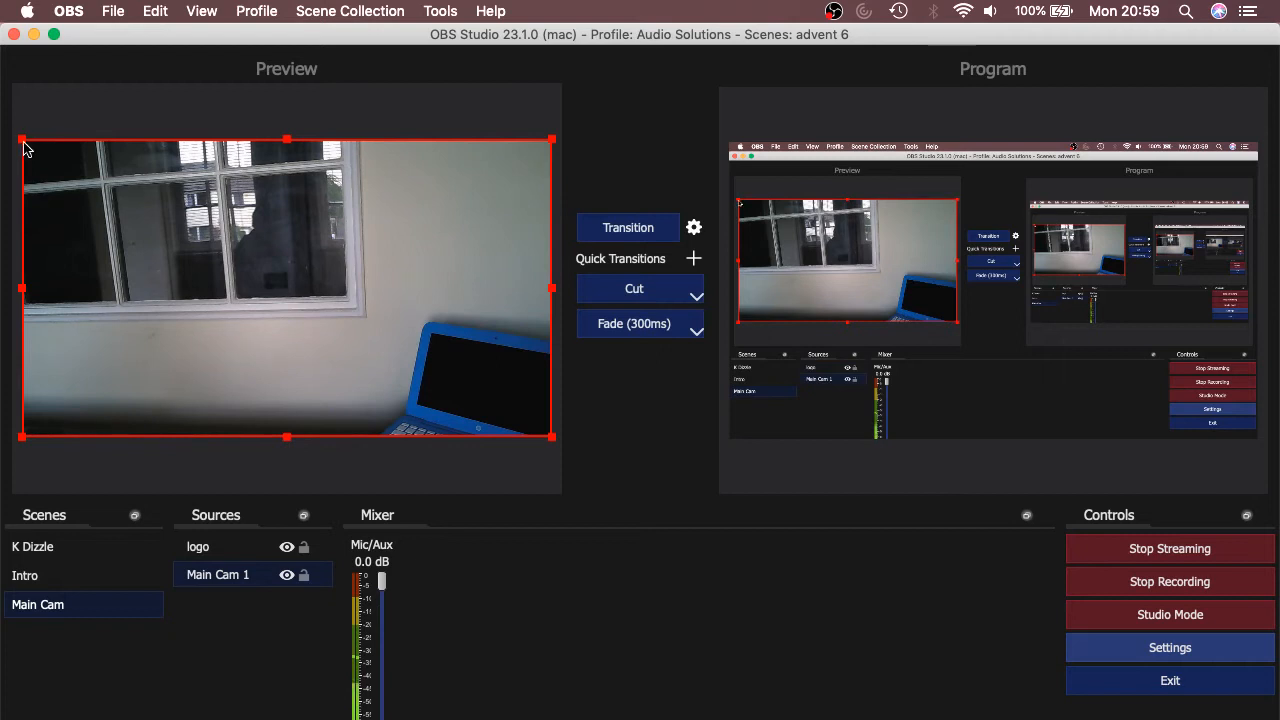
{"action": "mouse_move", "coordinate": [56, 150]}
{"action": "left_mouse_down"}
{"action": "mouse_move", "coordinate": [185, 296]}
{"action": "mouse_move", "coordinate": [37, 123]}
{"action": "mouse_move", "coordinate": [86, 166]}
{"action": "mouse_move", "coordinate": [56, 143]}
{"action": "left_mouse_up"}
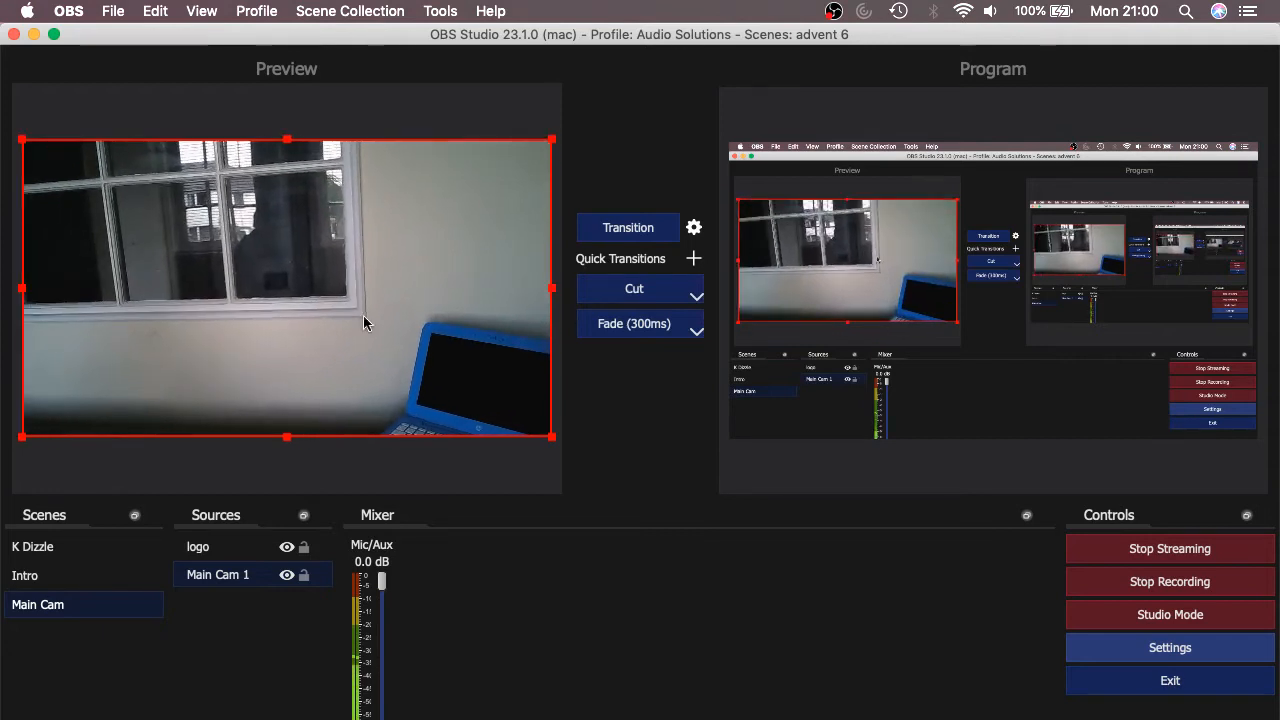
{"action": "left_click", "coordinate": [203, 553]}
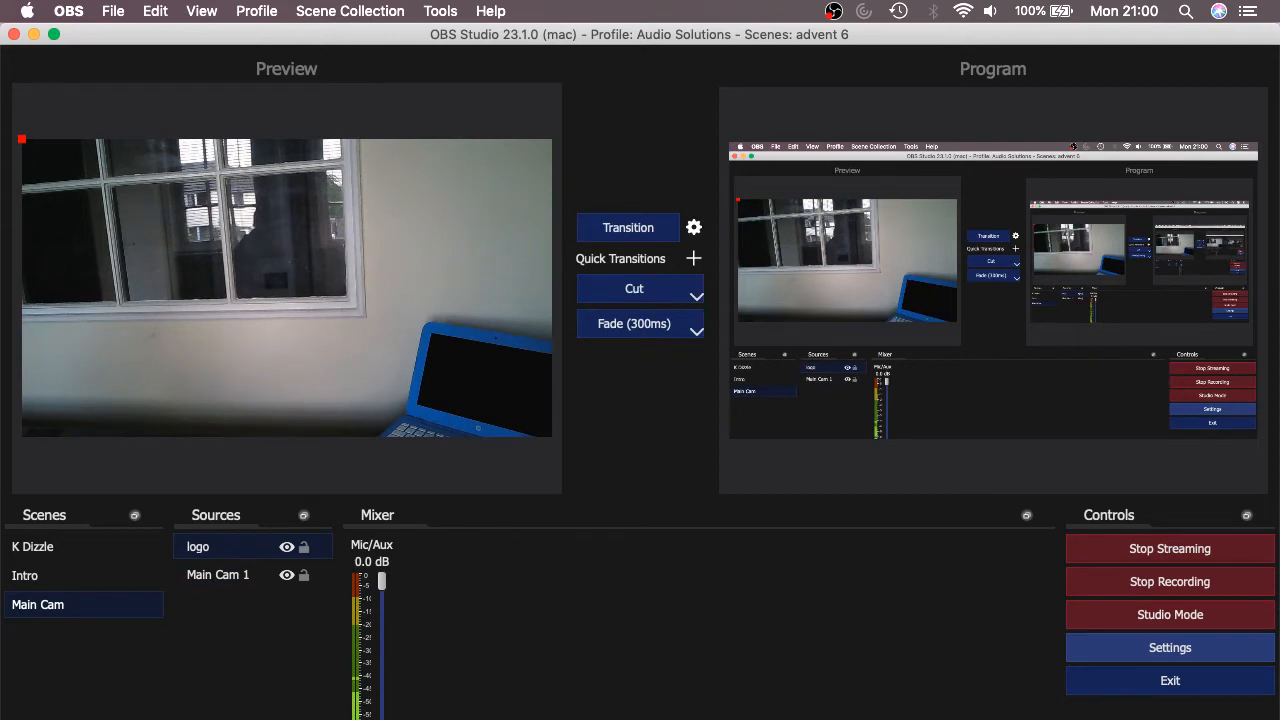
Add a new scene named Scripture and remove it again.
{"action": "left_click", "coordinate": [15, 717]}
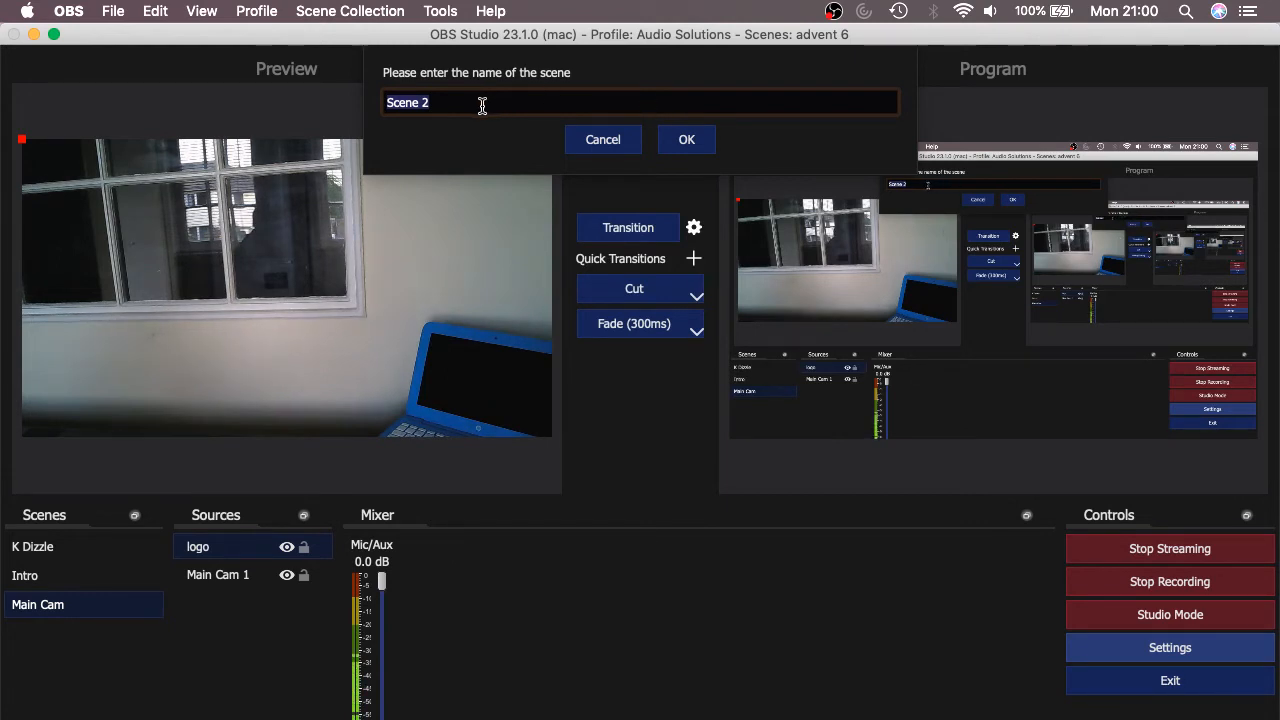
{"action": "type", "text": "Sc"}
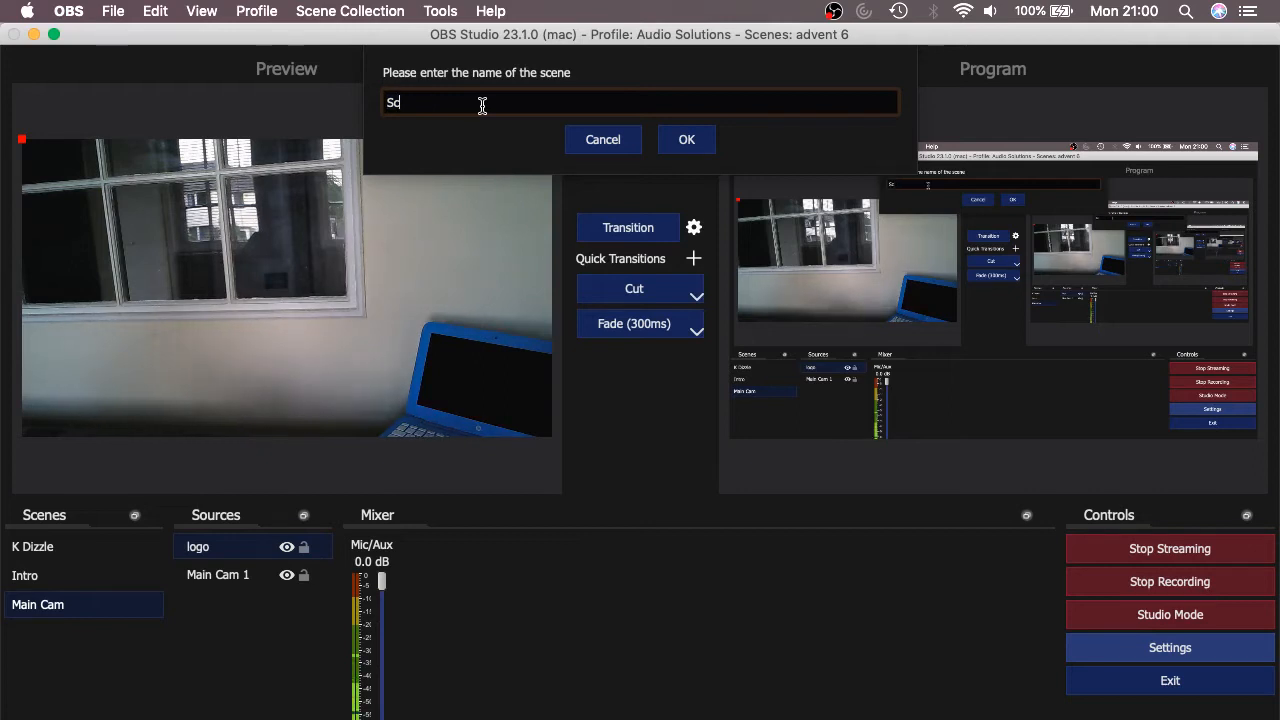
{"action": "type", "text": "ipture"}
{"action": "left_click", "coordinate": [389, 100]}
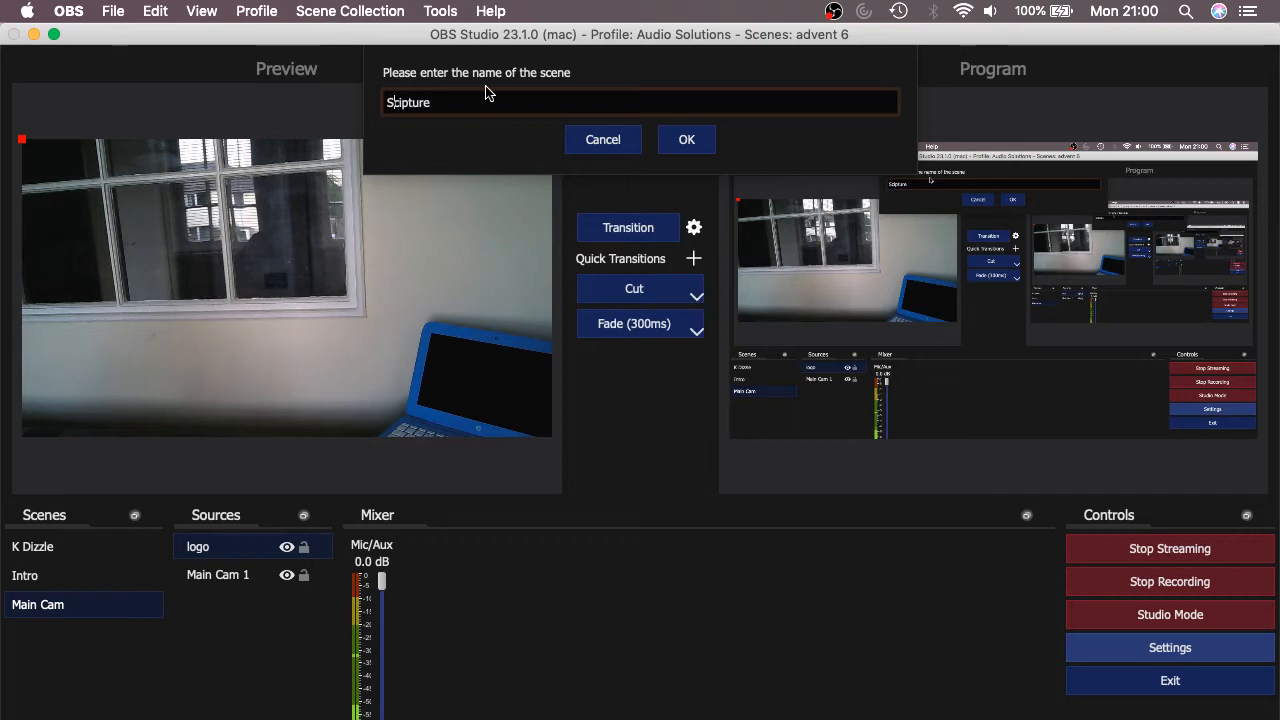
{"action": "type", "text": "r"}
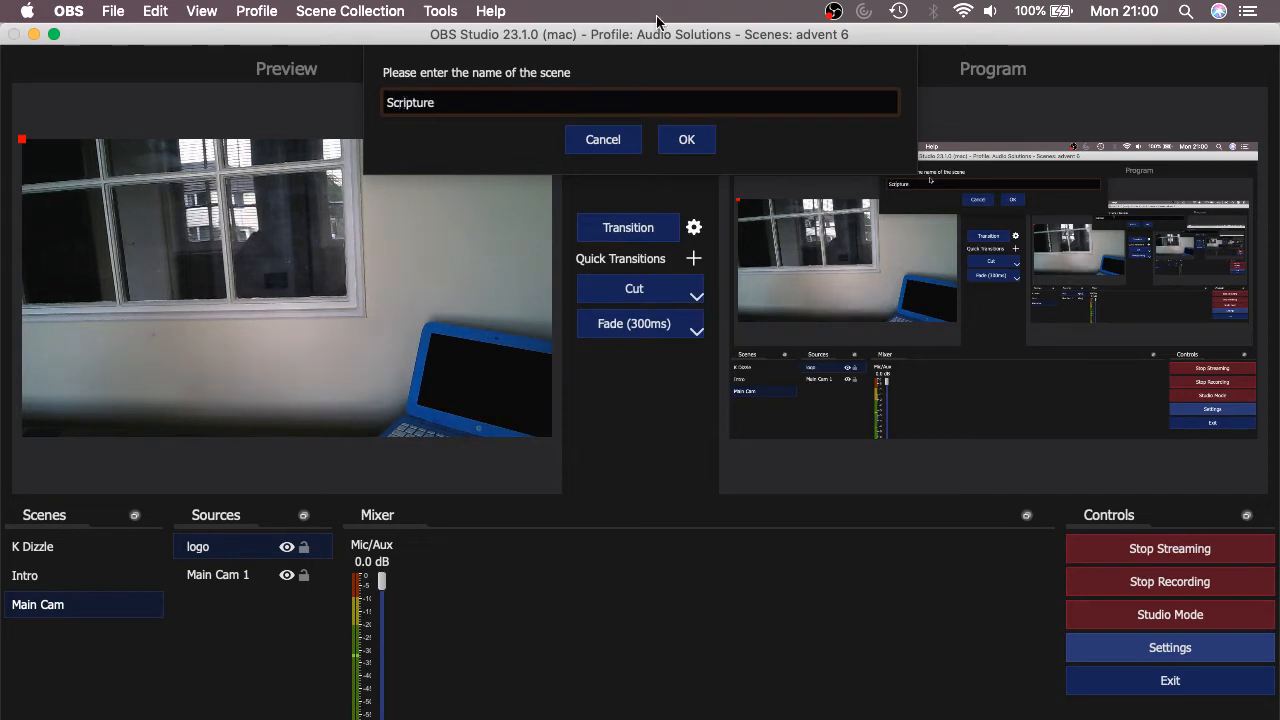
{"action": "left_click", "coordinate": [683, 140]}
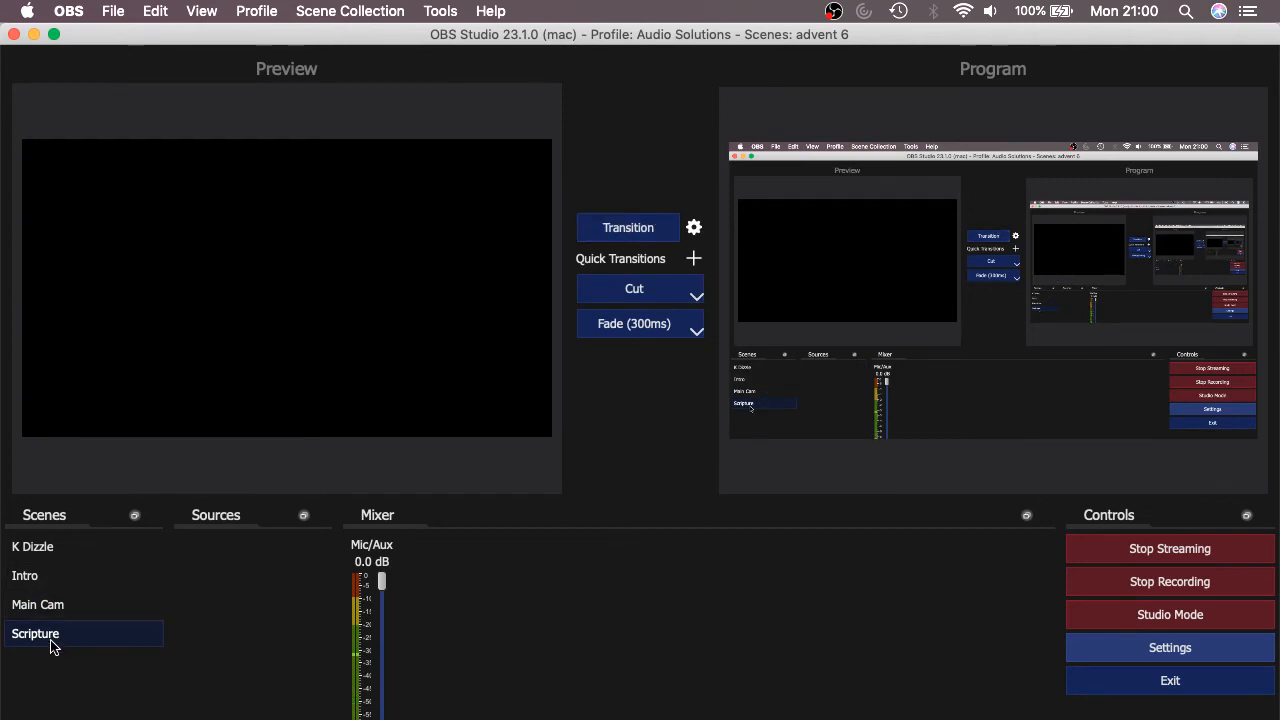
{"action": "key", "text": "Delete"}
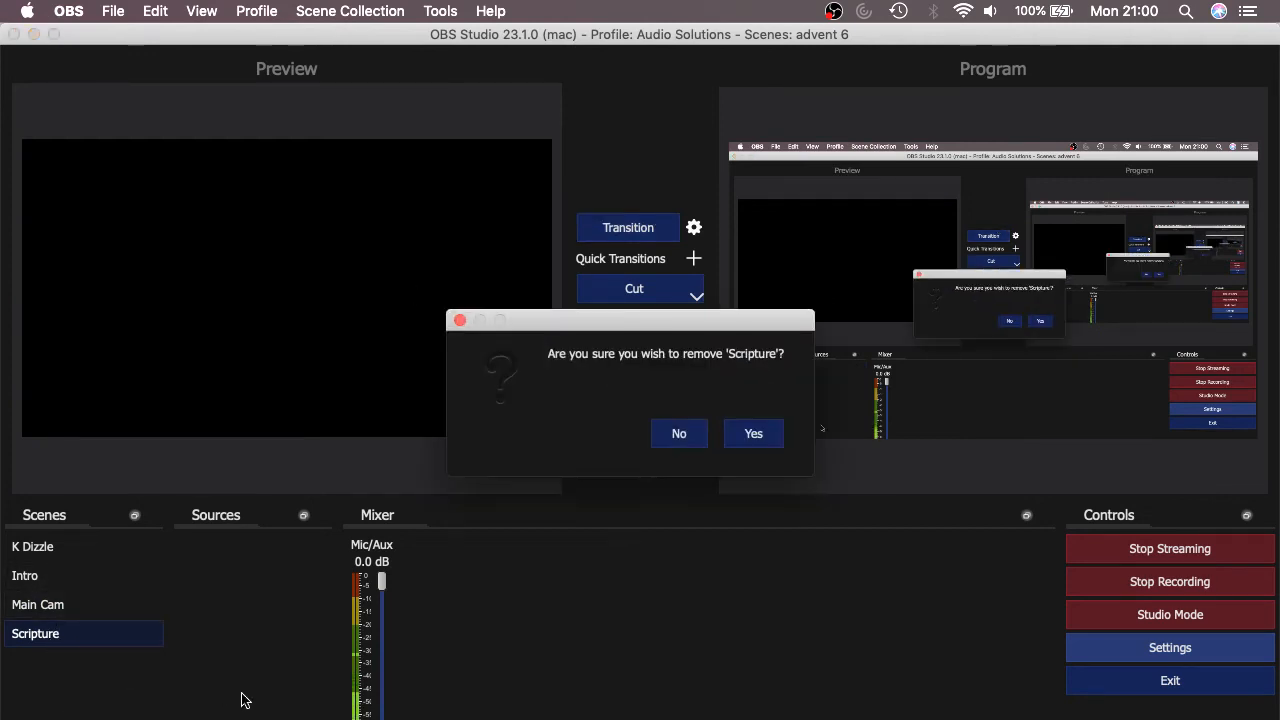
{"action": "left_click", "coordinate": [752, 434]}
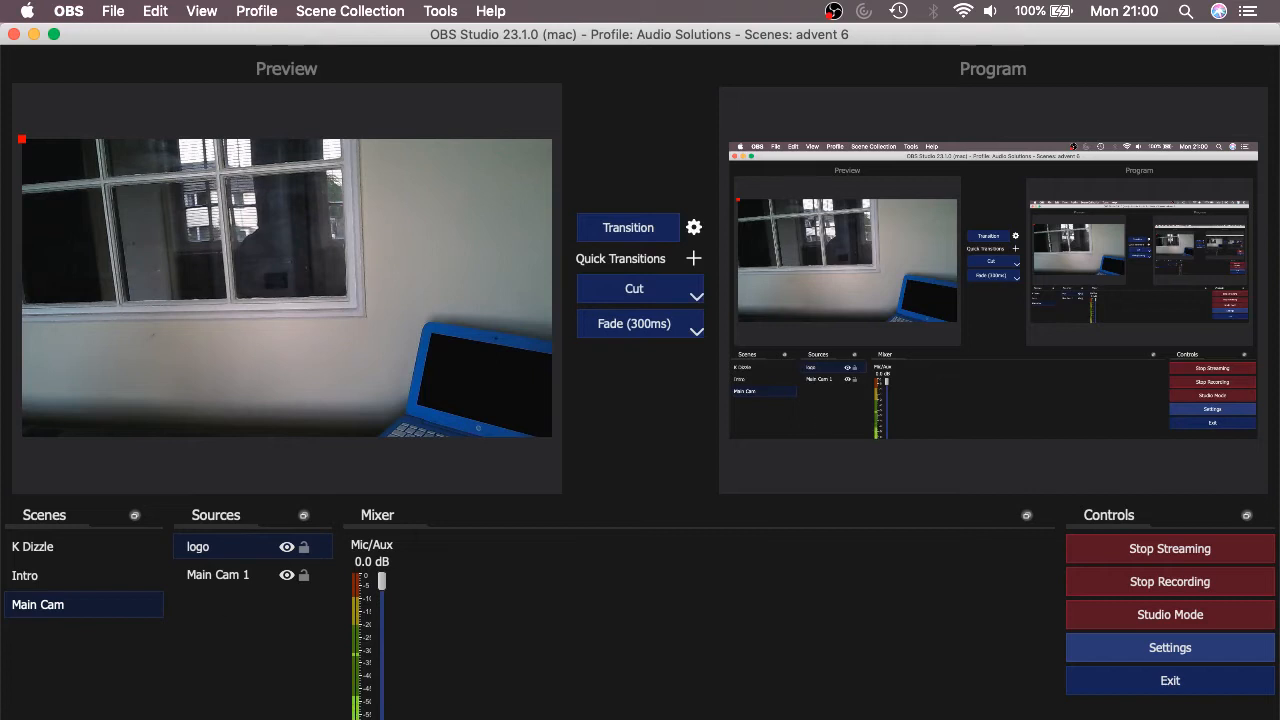
Add a new Text (FreeType 2) source named Scripture to the Main Cam scene.
{"action": "left_click", "coordinate": [192, 718]}
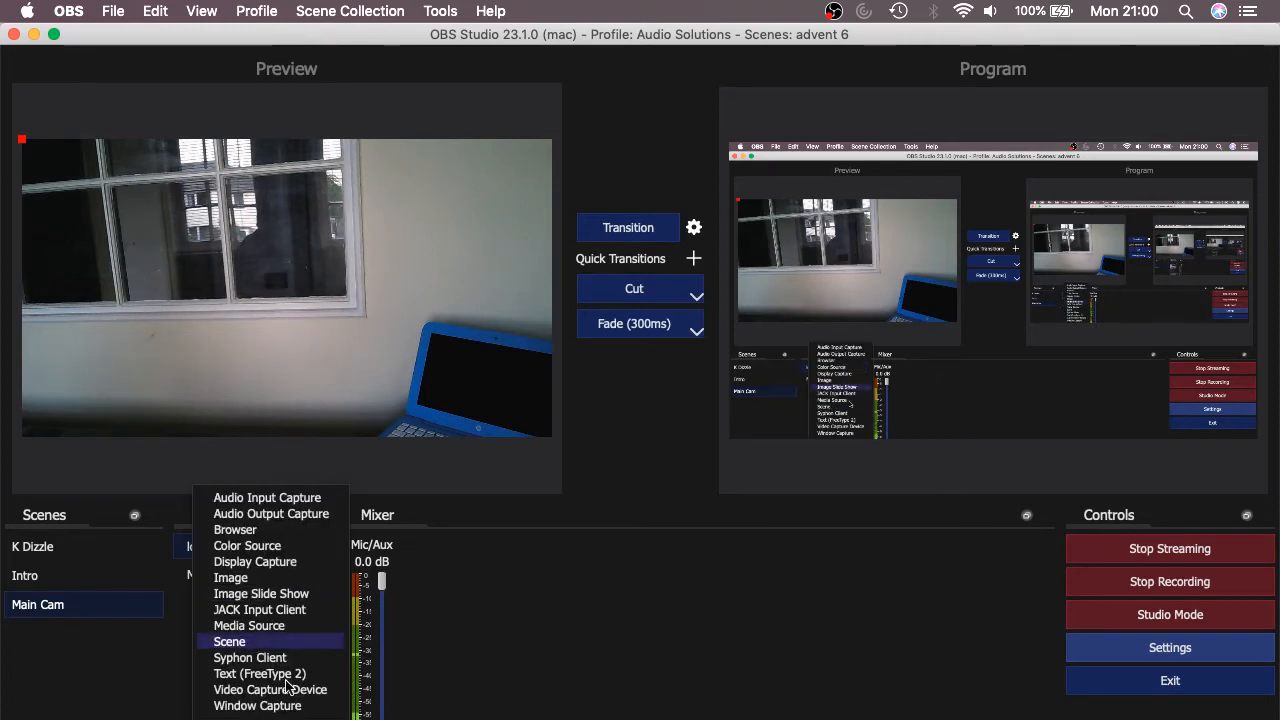
{"action": "left_click", "coordinate": [280, 718]}
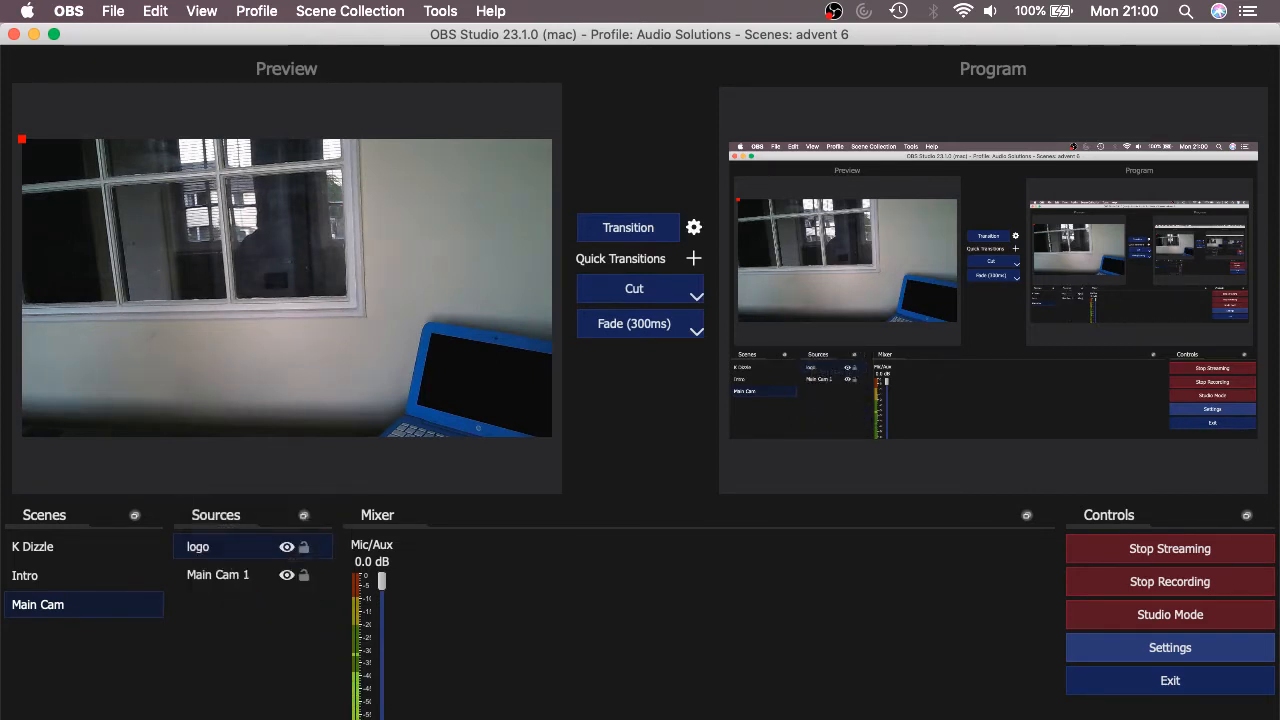
{"action": "left_click", "coordinate": [192, 718]}
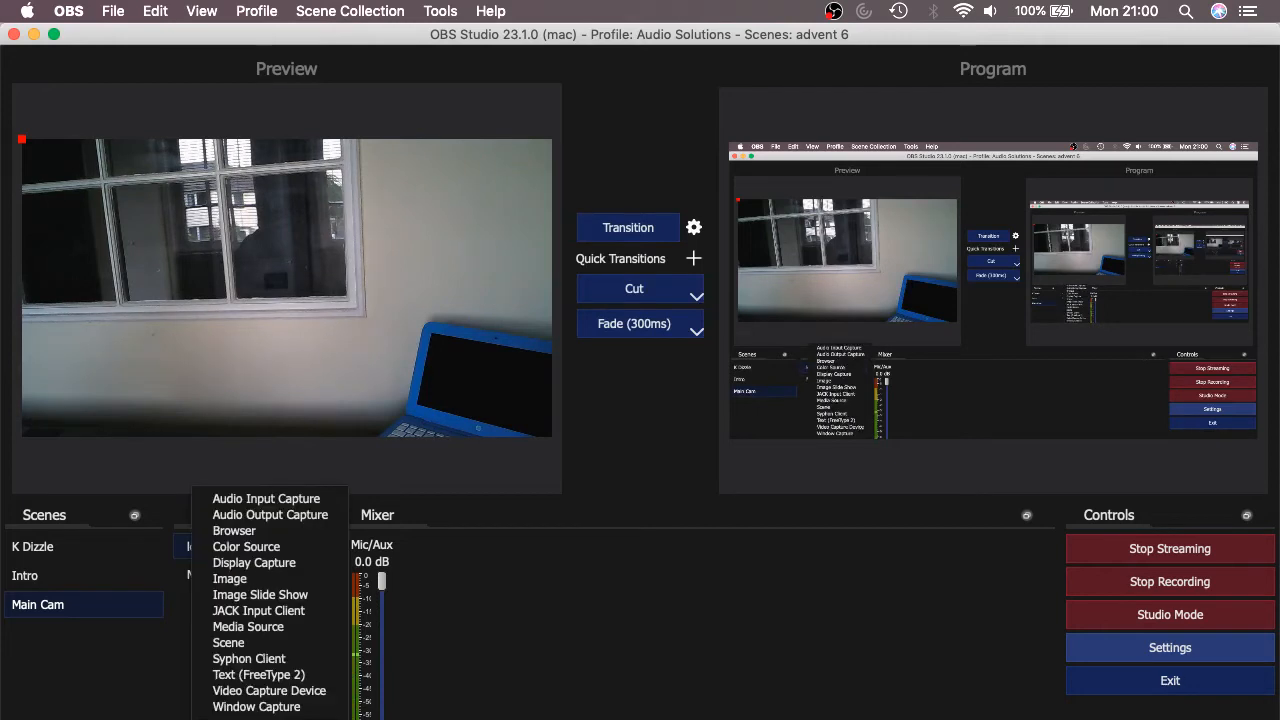
{"action": "left_click", "coordinate": [260, 675]}
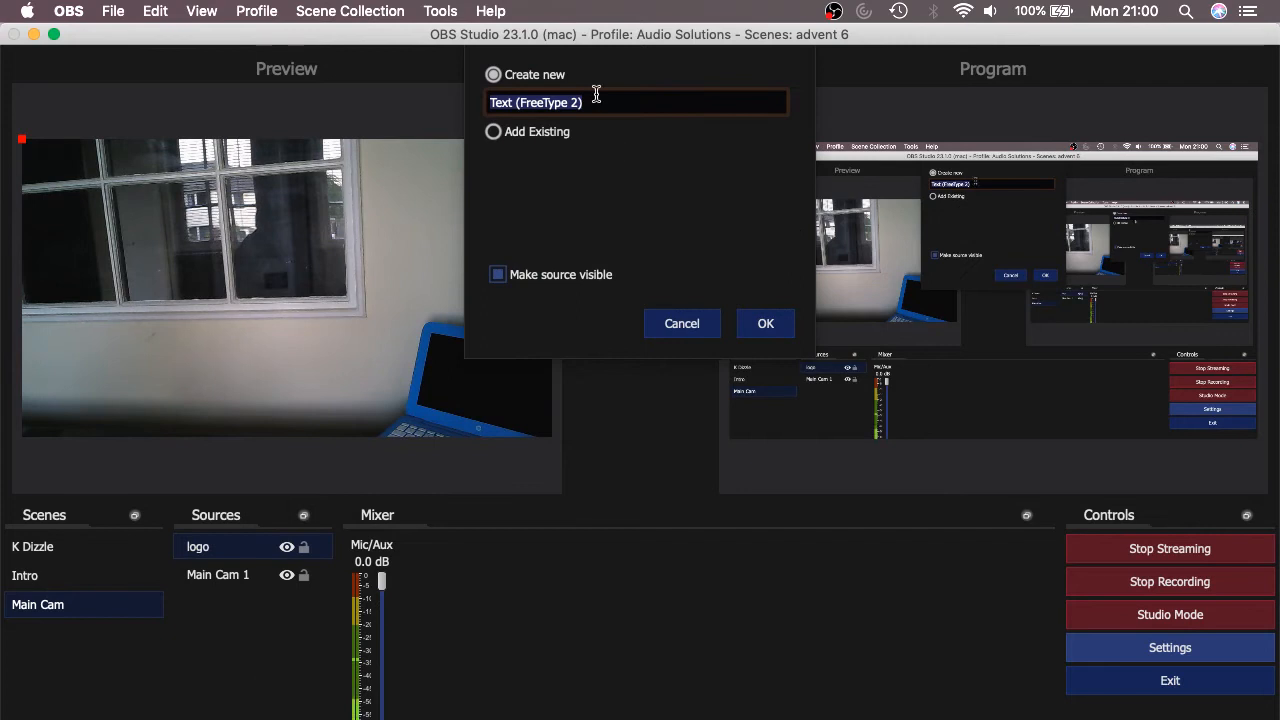
{"action": "type", "text": "Scriptre"}
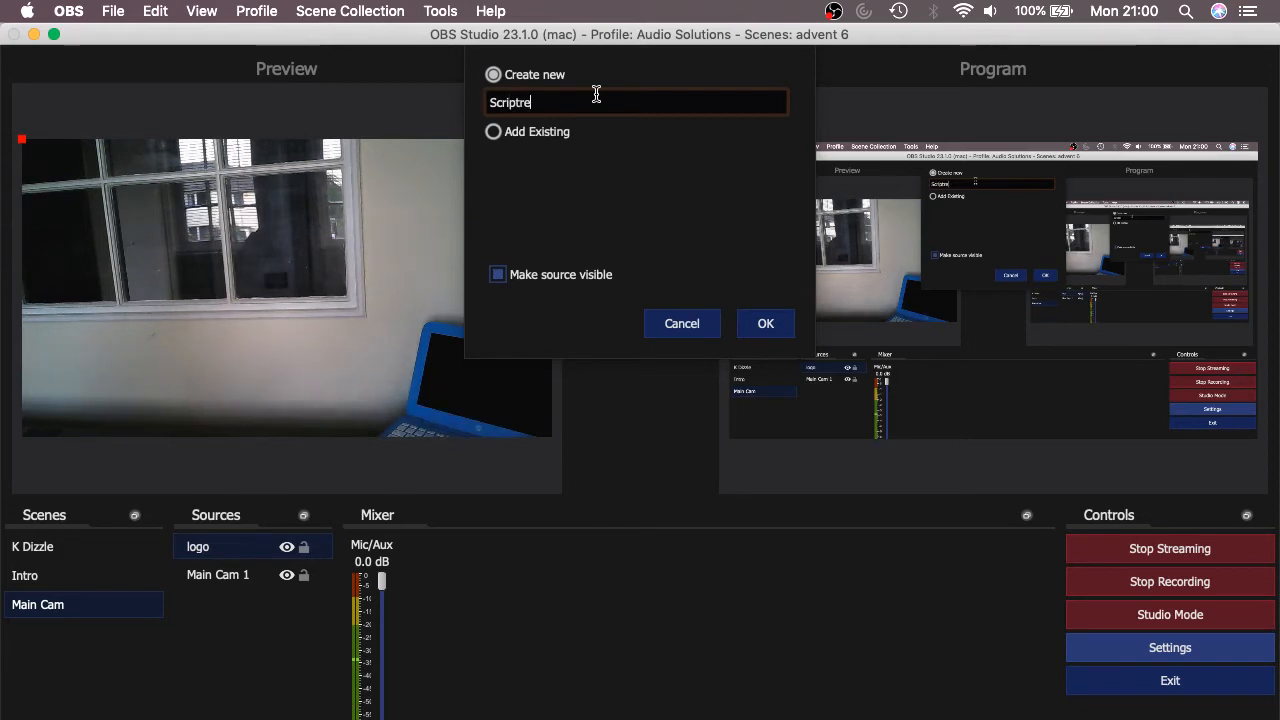
{"action": "key", "text": "BackSpace"}
{"action": "key", "text": "BackSpace"}
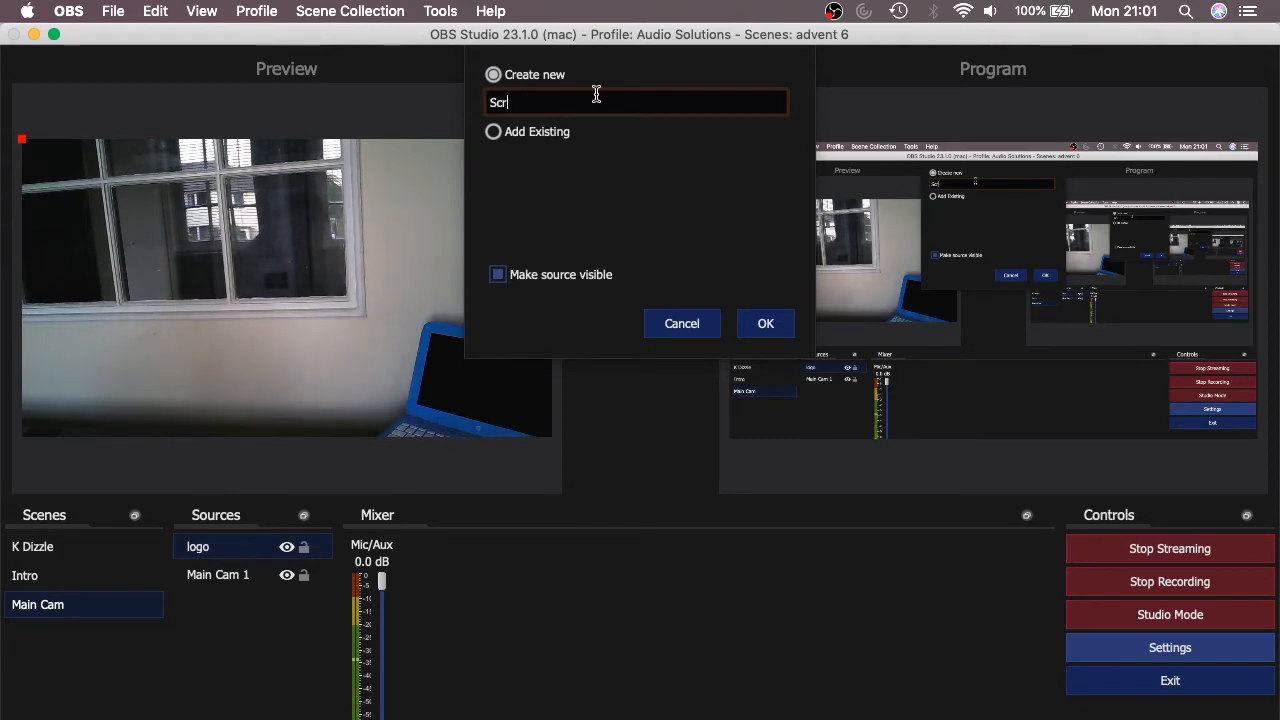
{"action": "type", "text": "ipture"}
{"action": "left_click", "coordinate": [752, 327]}
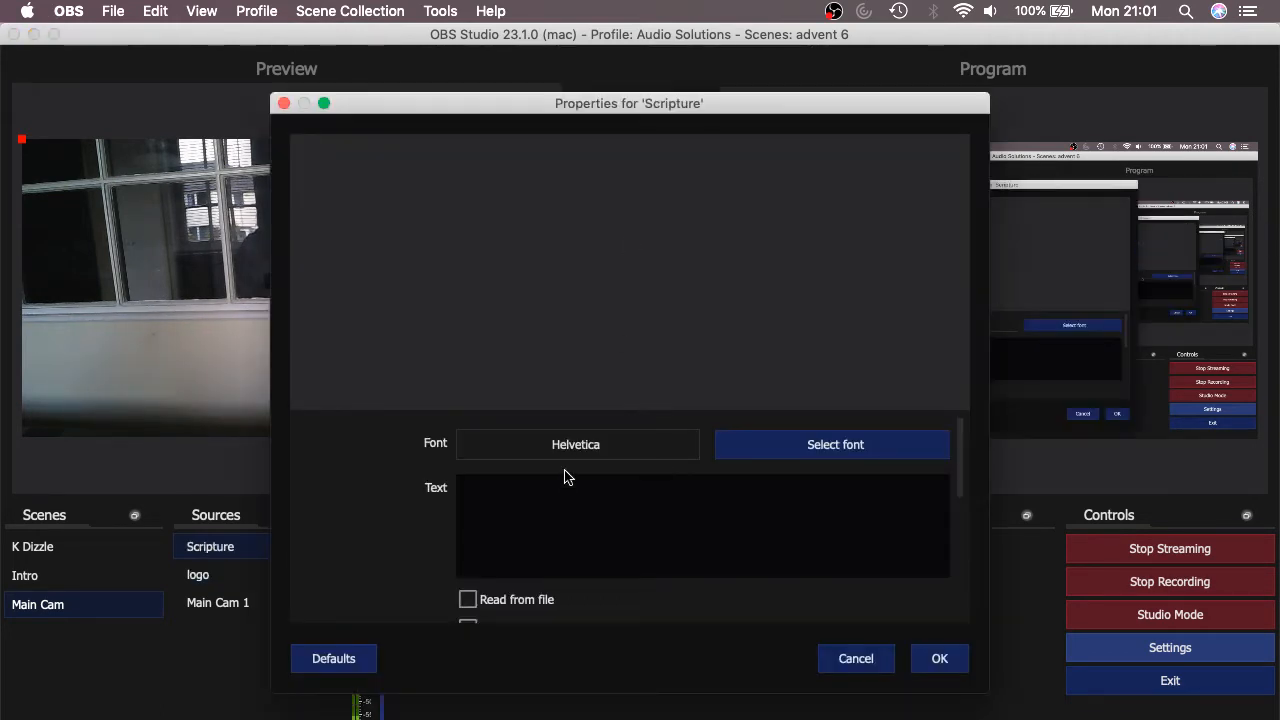
Enter "bla bla" as the Scripture source's text and apply its properties.
{"action": "left_click", "coordinate": [526, 505]}
{"action": "type", "text": "b"}
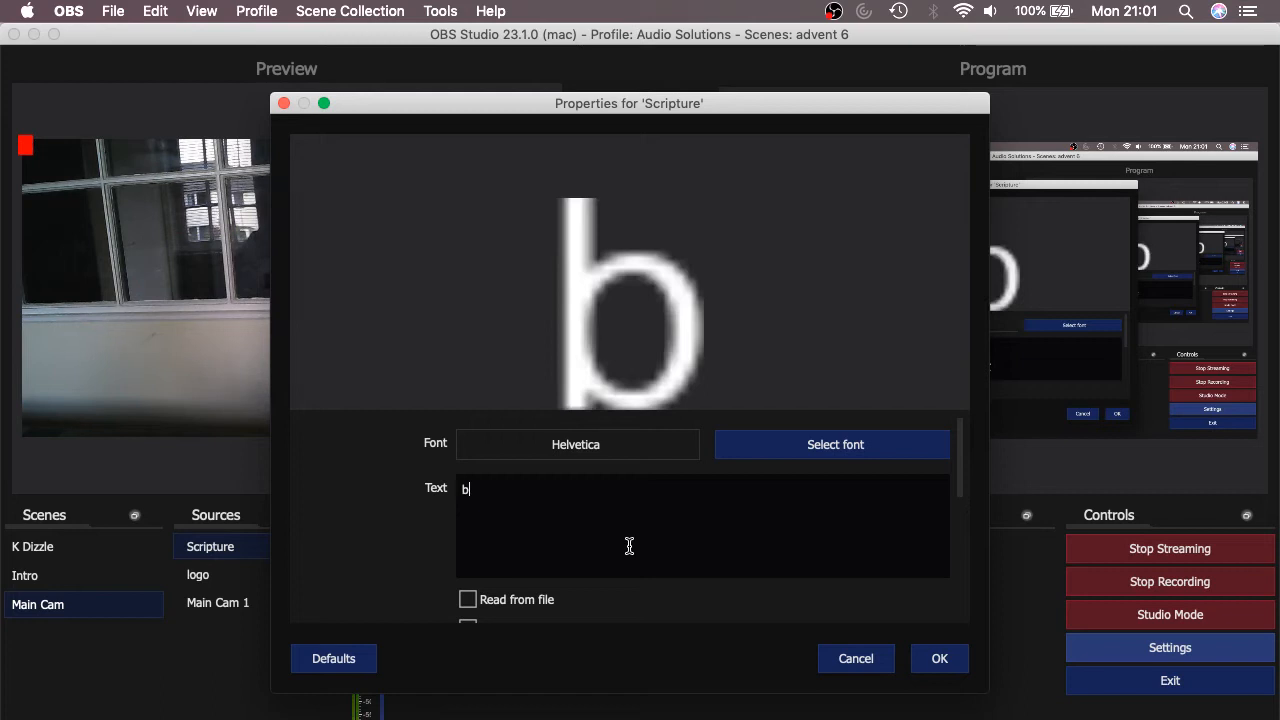
{"action": "type", "text": "la bla"}
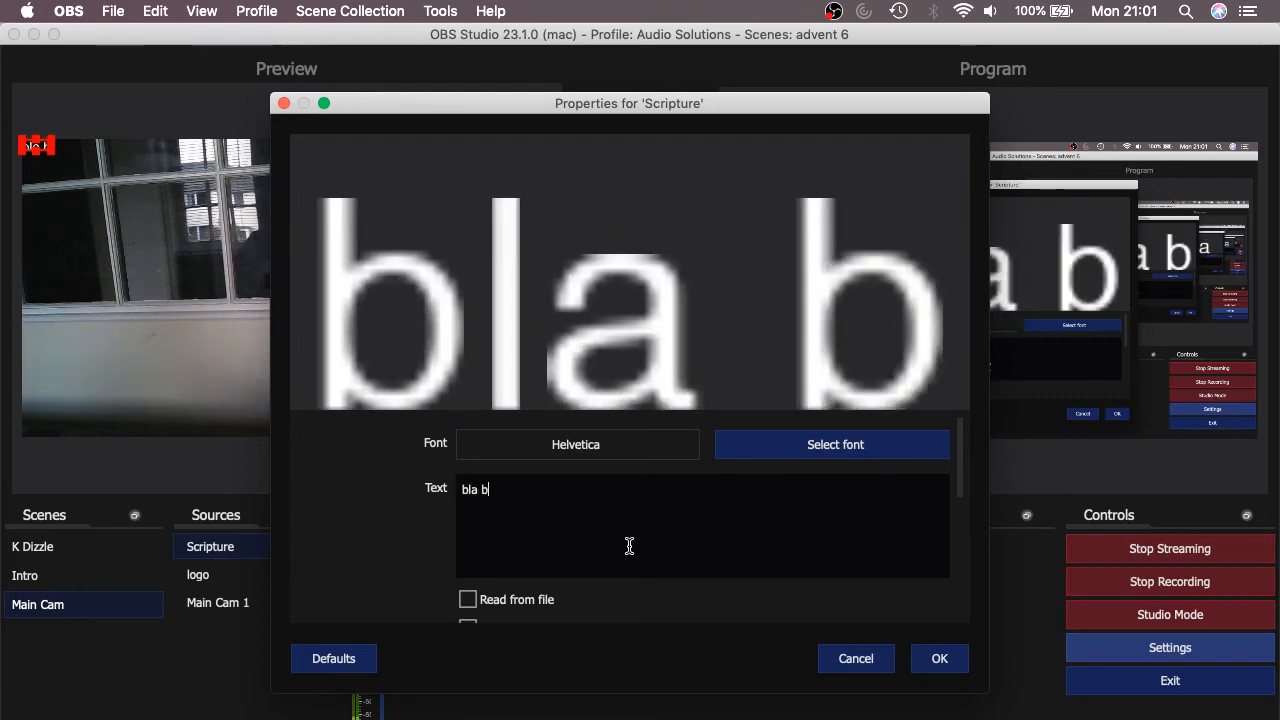
{"action": "left_click", "coordinate": [934, 660]}
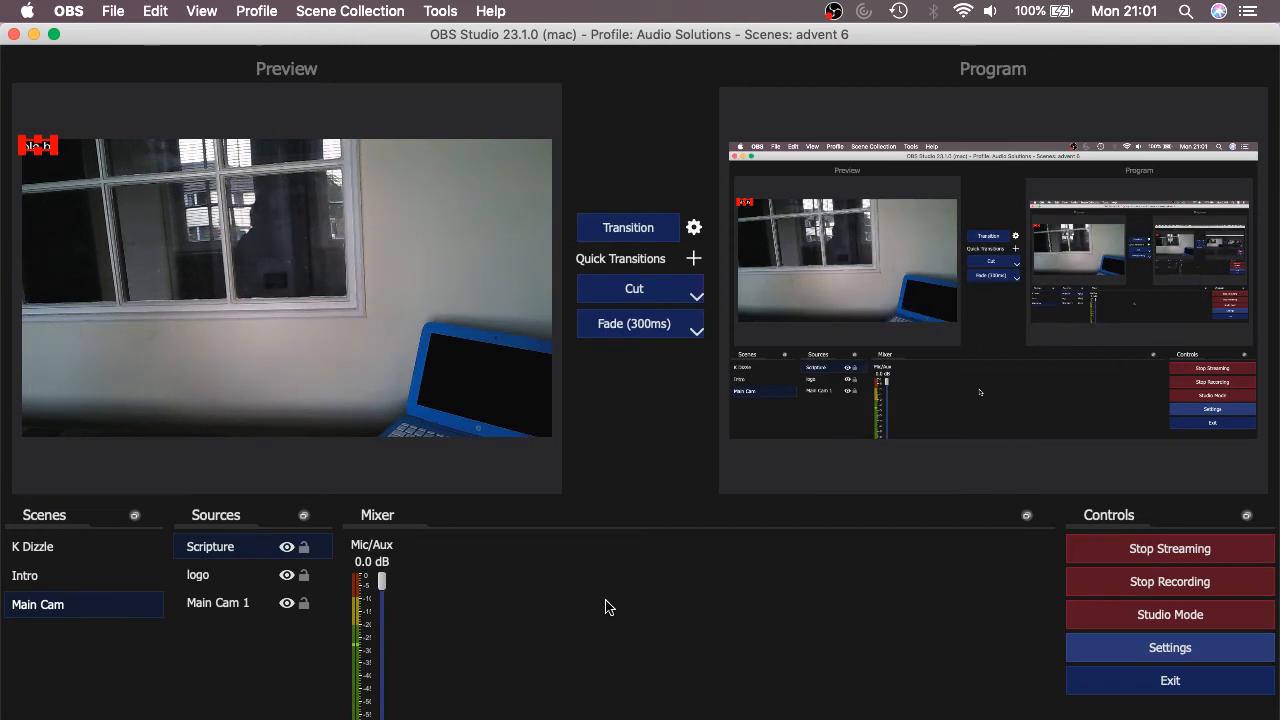
Enlarge the Scripture text in the preview to nearly half the width of the Main Cam picture.
{"action": "left_click", "coordinate": [54, 157]}
{"action": "left_click", "coordinate": [35, 147]}
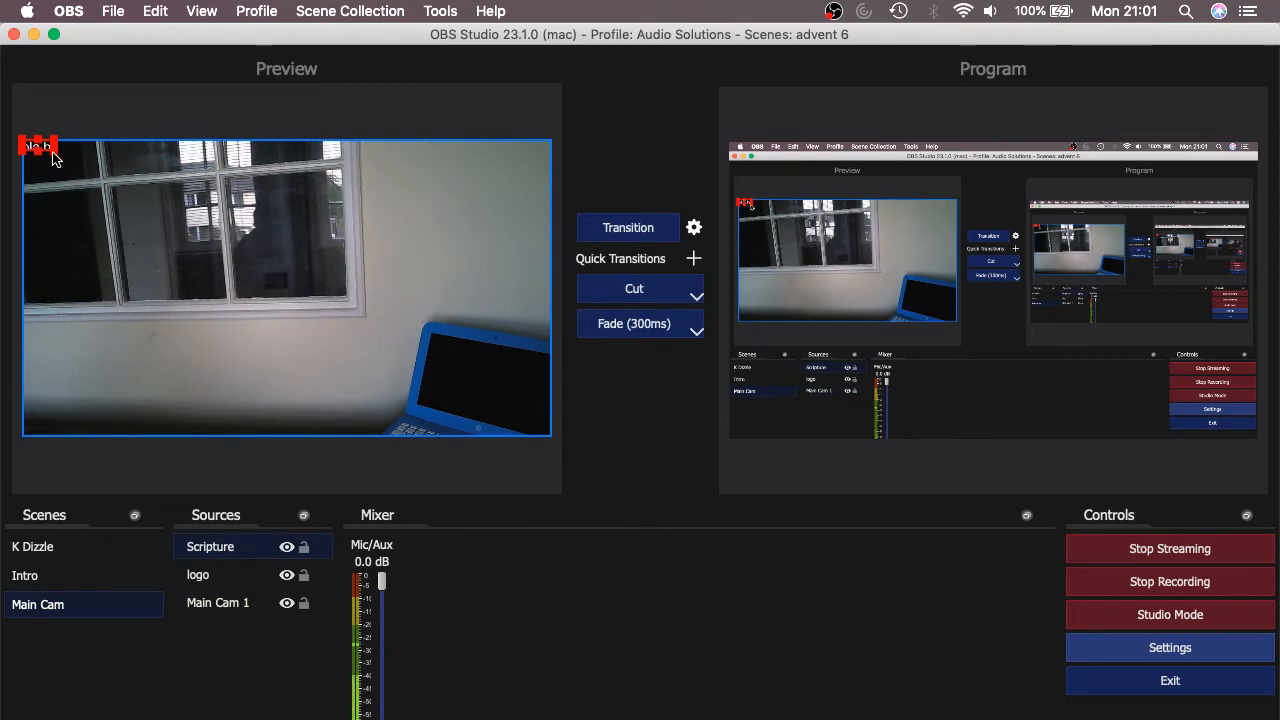
{"action": "left_click_drag", "start_coordinate": [56, 155], "coordinate": [265, 234]}
{"action": "left_click_drag", "start_coordinate": [137, 237], "coordinate": [136, 234]}
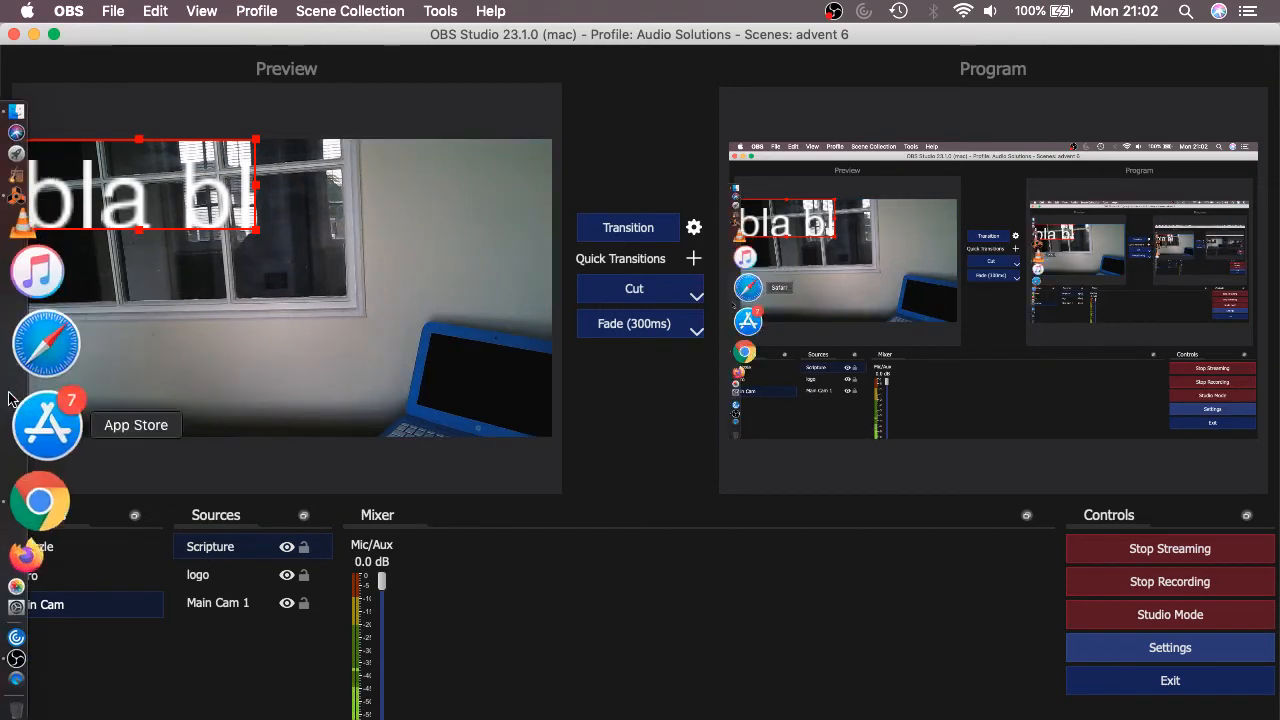
Switch to Chrome and search Google for "john 3 16" in a new tab.
{"action": "left_click", "coordinate": [36, 428]}
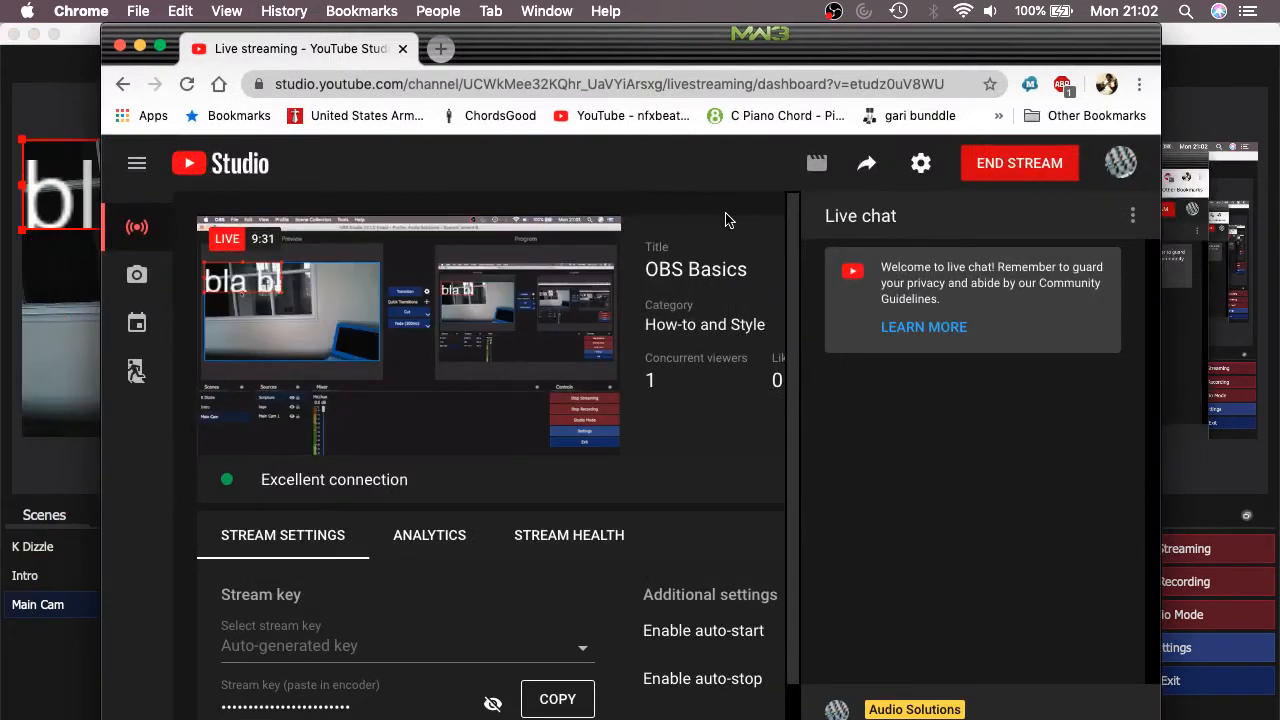
{"action": "left_click", "coordinate": [440, 48]}
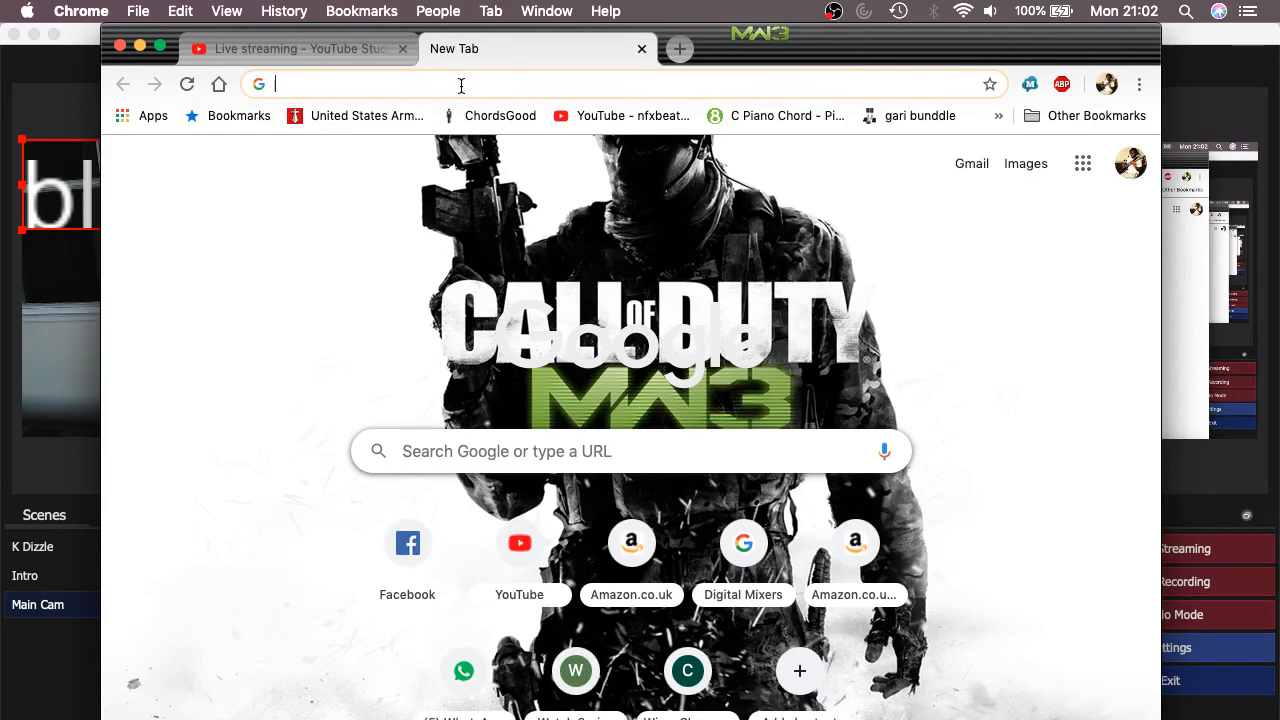
{"action": "type", "text": "johnn 3"}
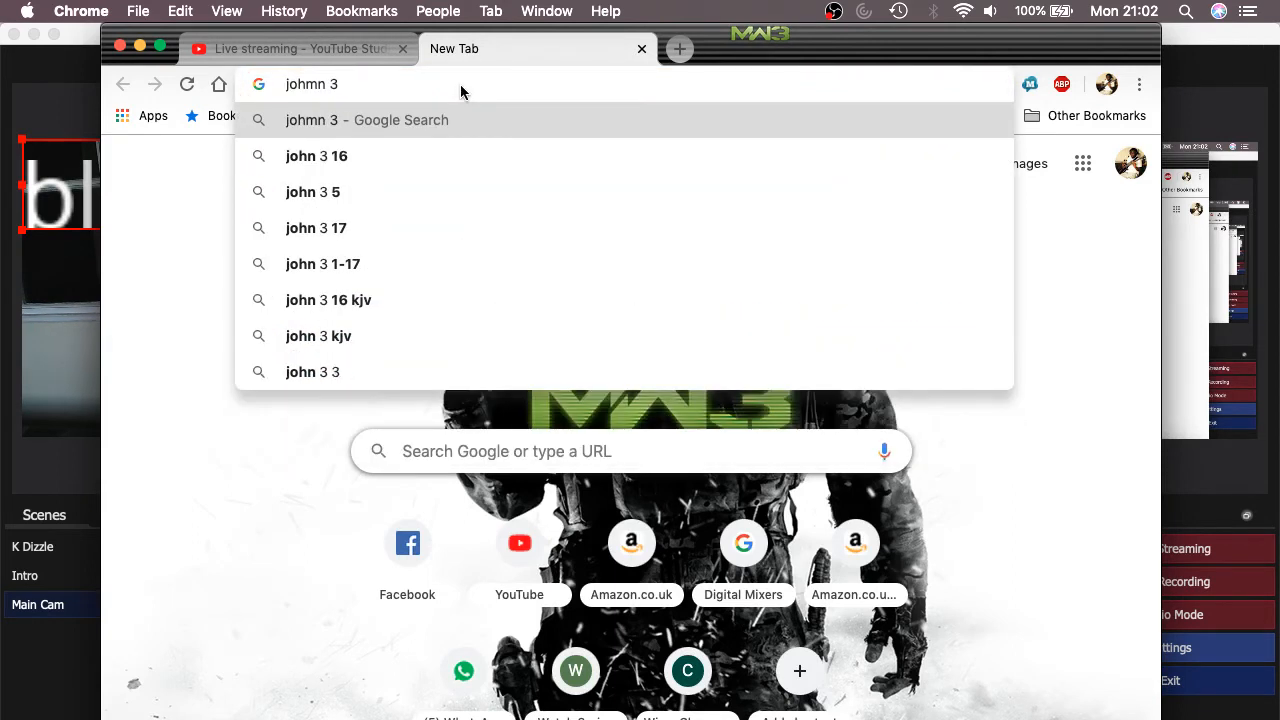
{"action": "left_click", "coordinate": [472, 171]}
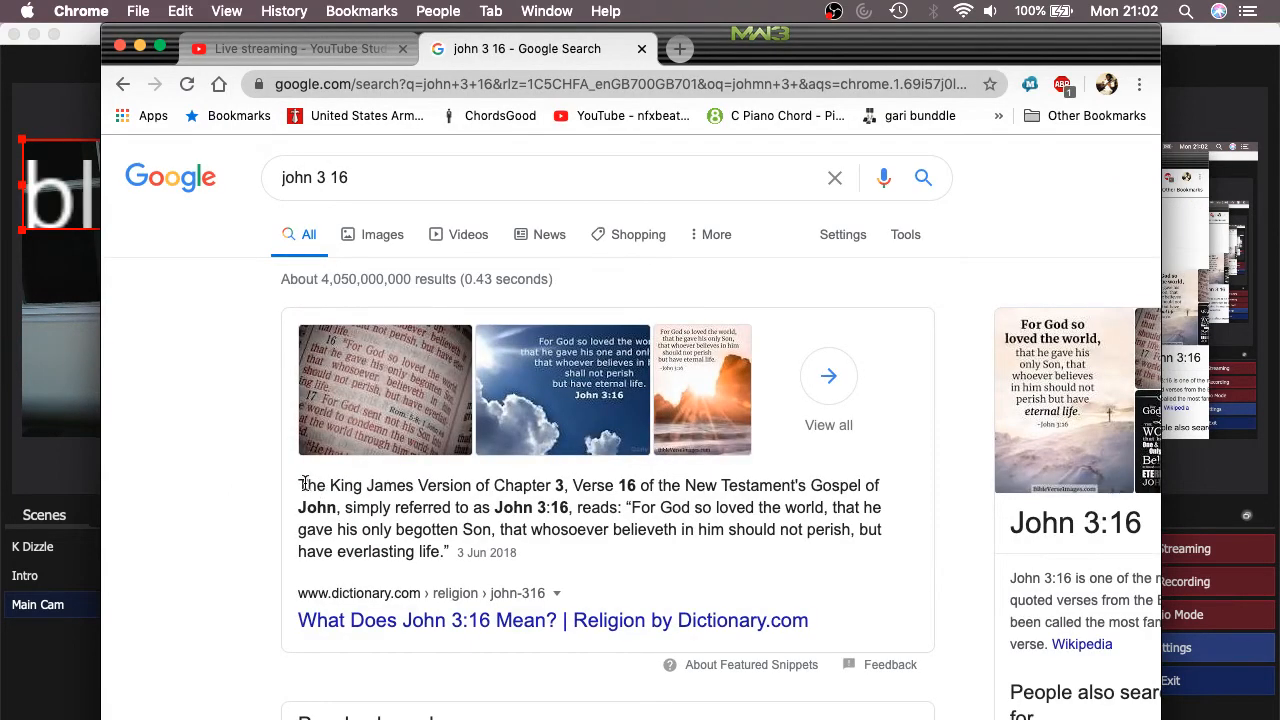
{"action": "scroll", "coordinate": [303, 490], "scroll_direction": "down", "scroll_amount": 2}
{"action": "scroll", "coordinate": [305, 492], "scroll_direction": "up", "scroll_amount": 2}
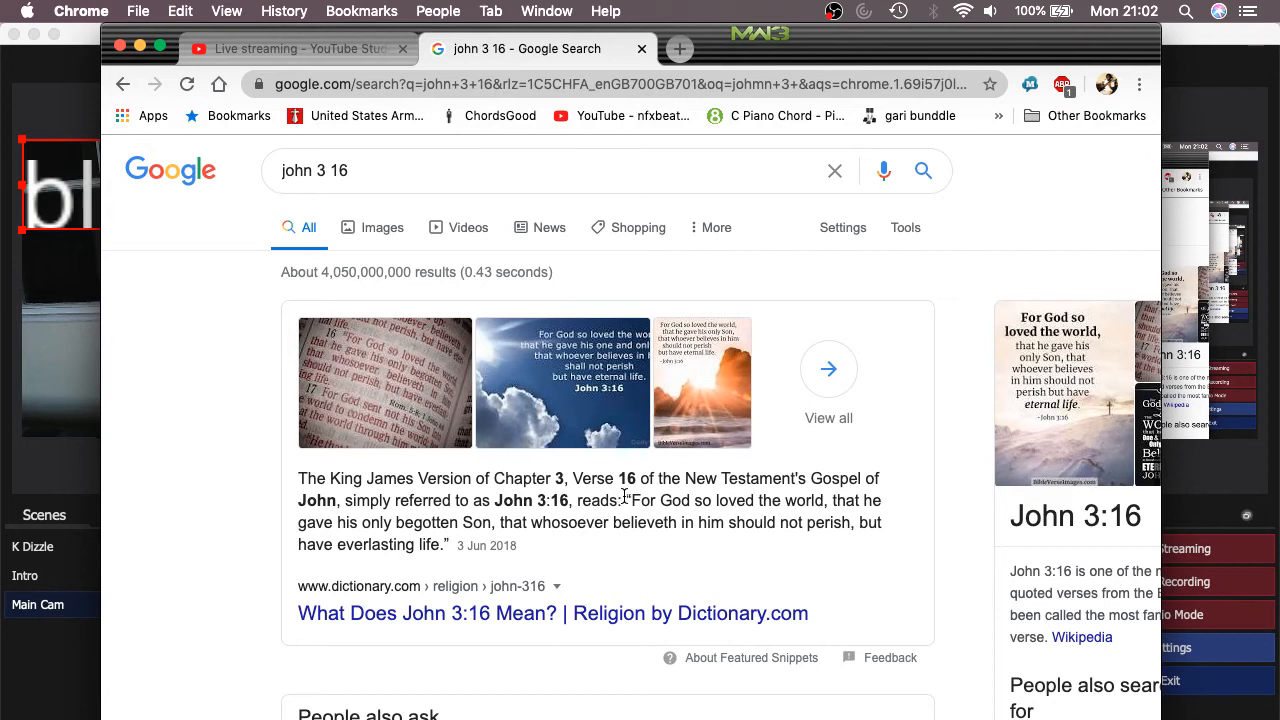
{"action": "left_click_drag", "start_coordinate": [628, 507], "coordinate": [451, 555]}
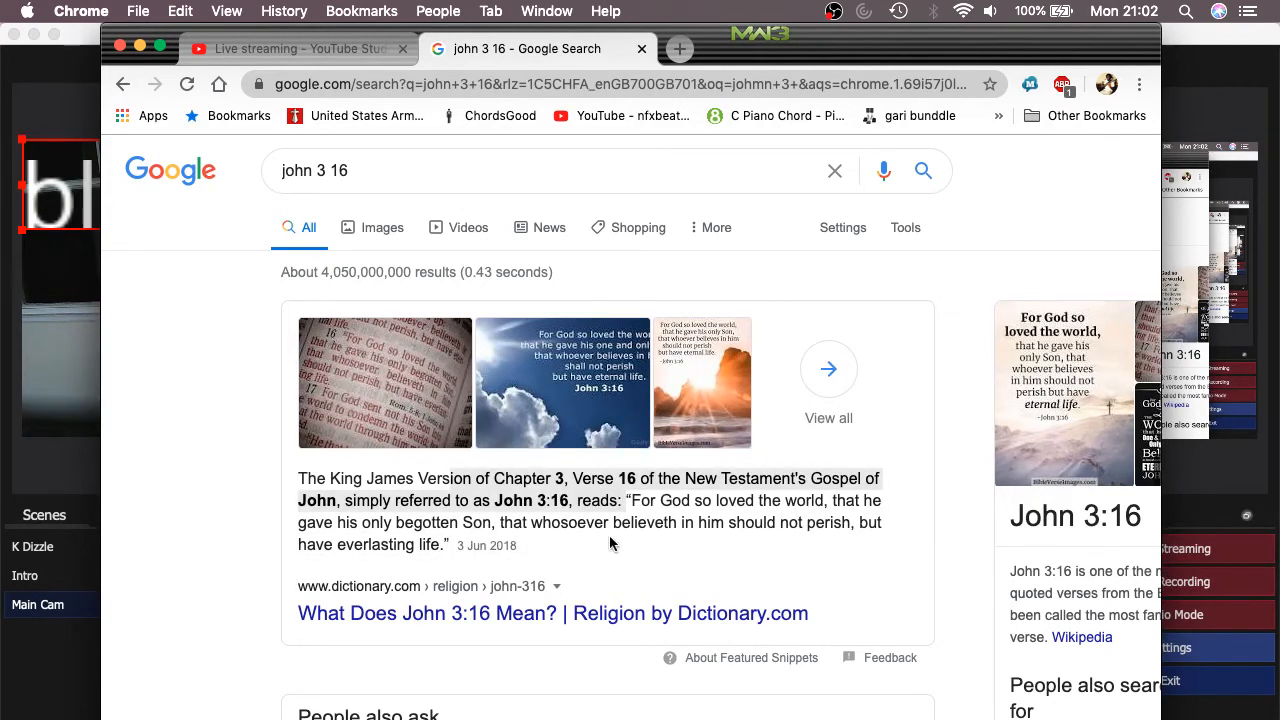
{"action": "left_click_drag", "start_coordinate": [624, 497], "coordinate": [599, 545]}
{"action": "double_click", "coordinate": [613, 530]}
{"action": "right_click", "coordinate": [613, 530]}
{"action": "left_click", "coordinate": [642, 506]}
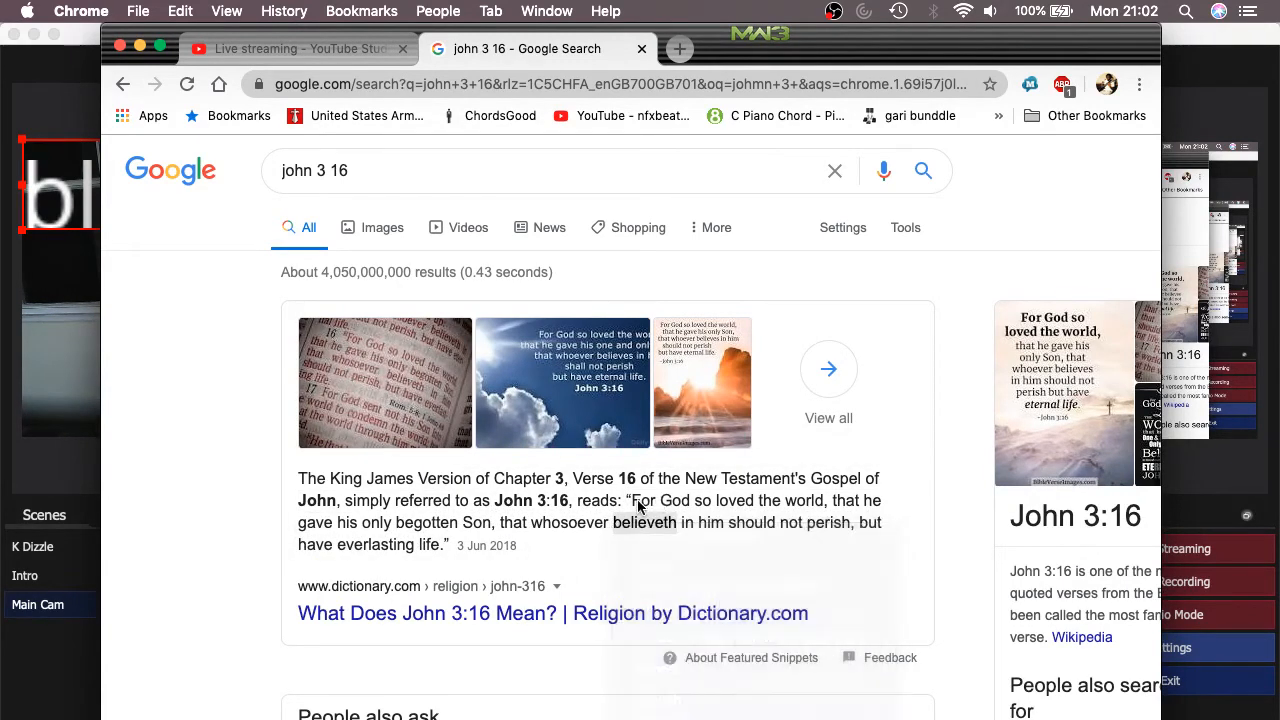
Copy the verse beginning "For God so loved the world" from the featured search result, through the date that follows it.
{"action": "left_click", "coordinate": [626, 510]}
{"action": "left_click_drag", "start_coordinate": [626, 510], "coordinate": [625, 546]}
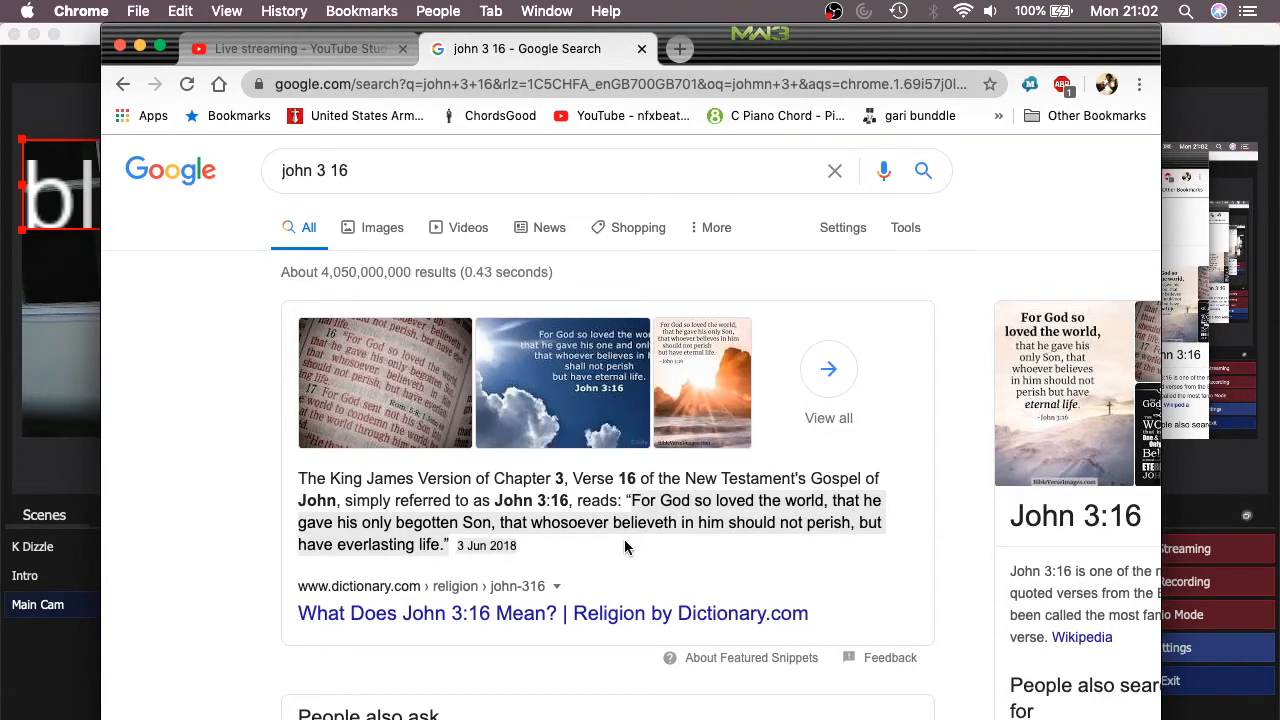
{"action": "right_click", "coordinate": [641, 522]}
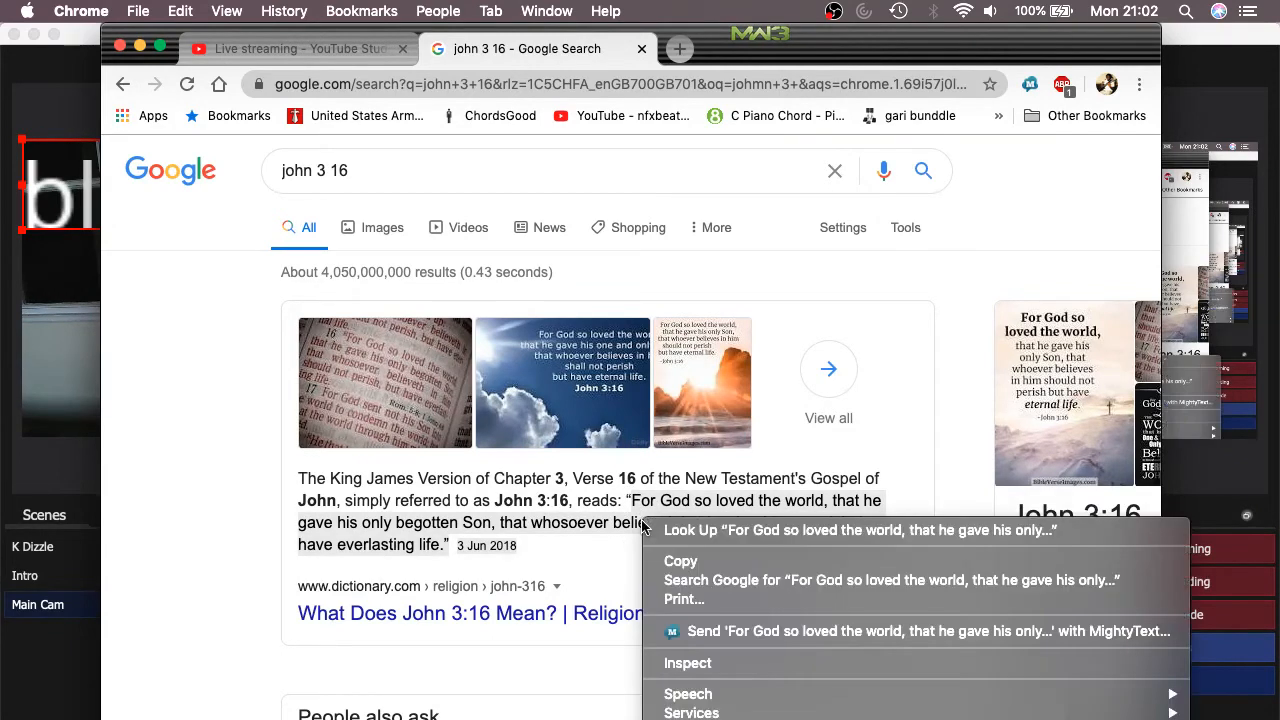
{"action": "left_click", "coordinate": [684, 553]}
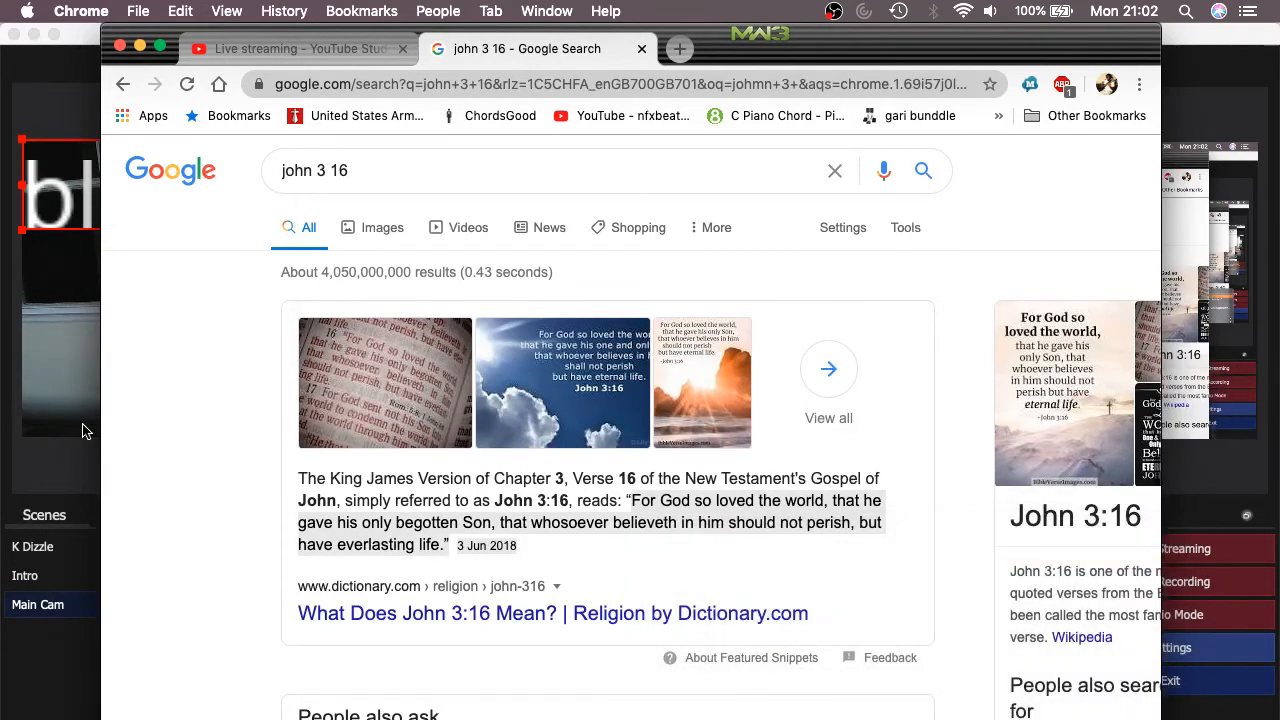
Switch back to OBS and replace the Scripture source's text with the copied verse.
{"action": "left_click", "coordinate": [40, 679]}
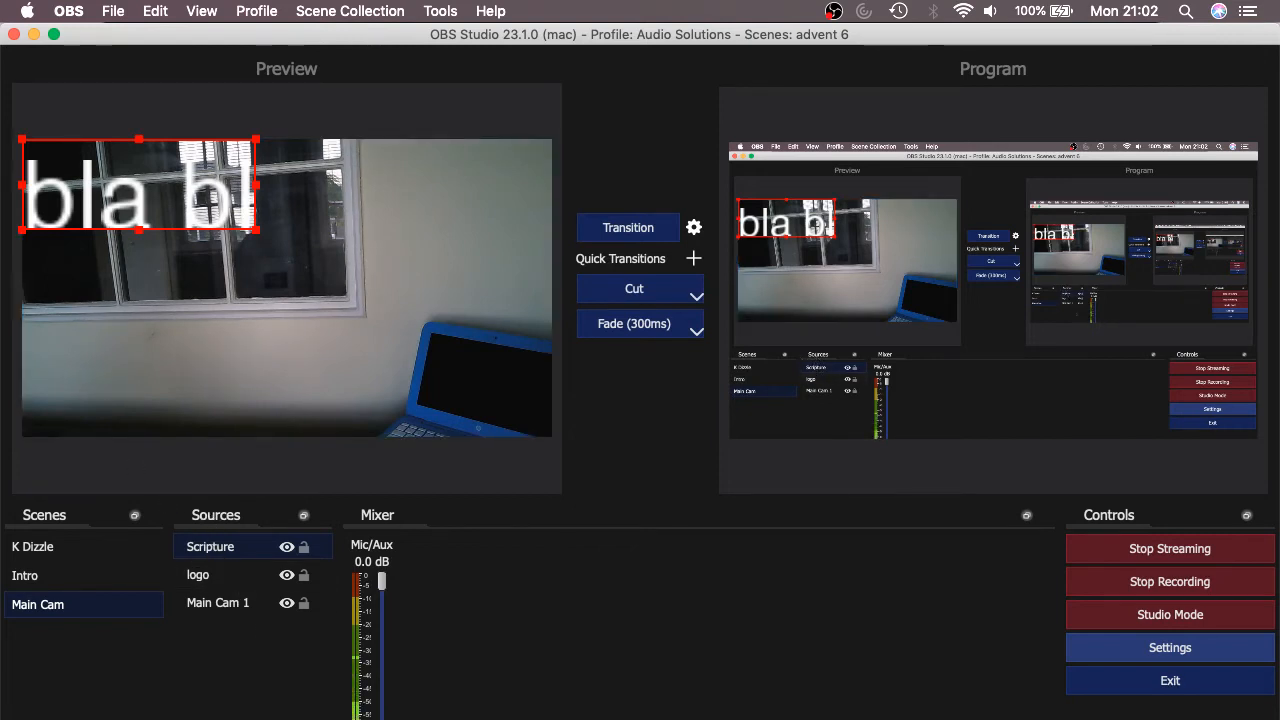
{"action": "double_click", "coordinate": [210, 547]}
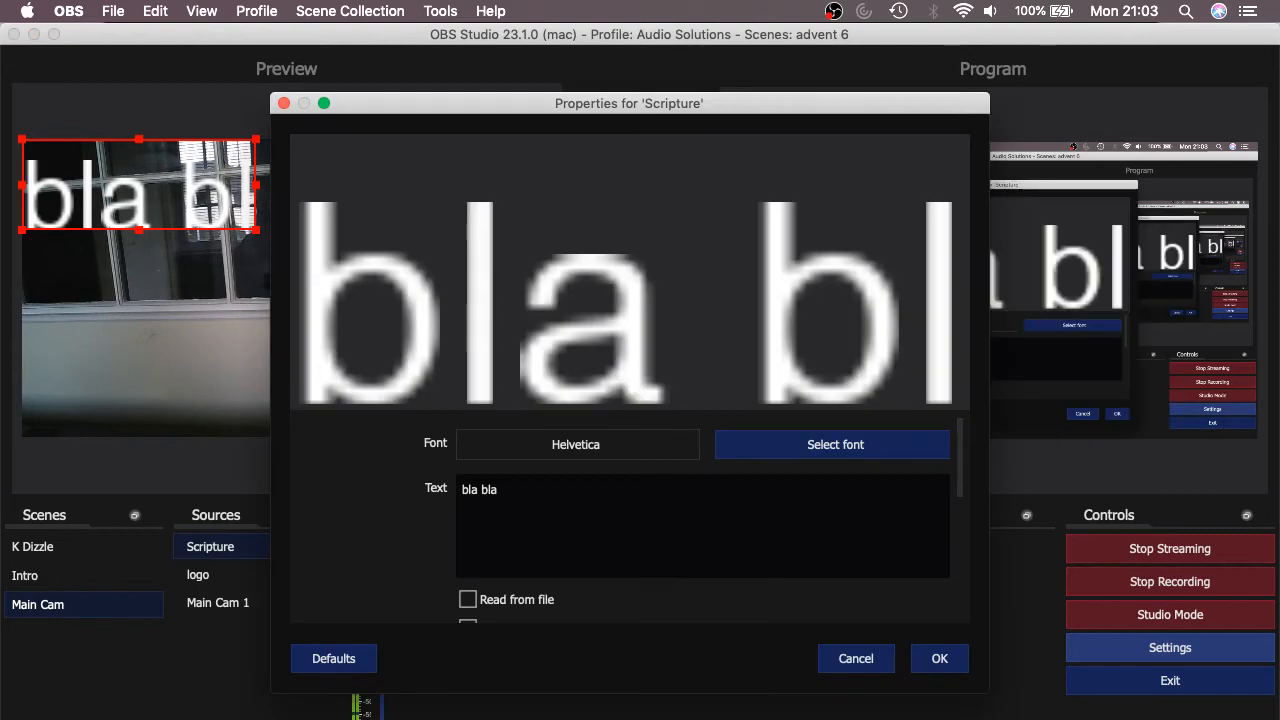
{"action": "left_click", "coordinate": [886, 664]}
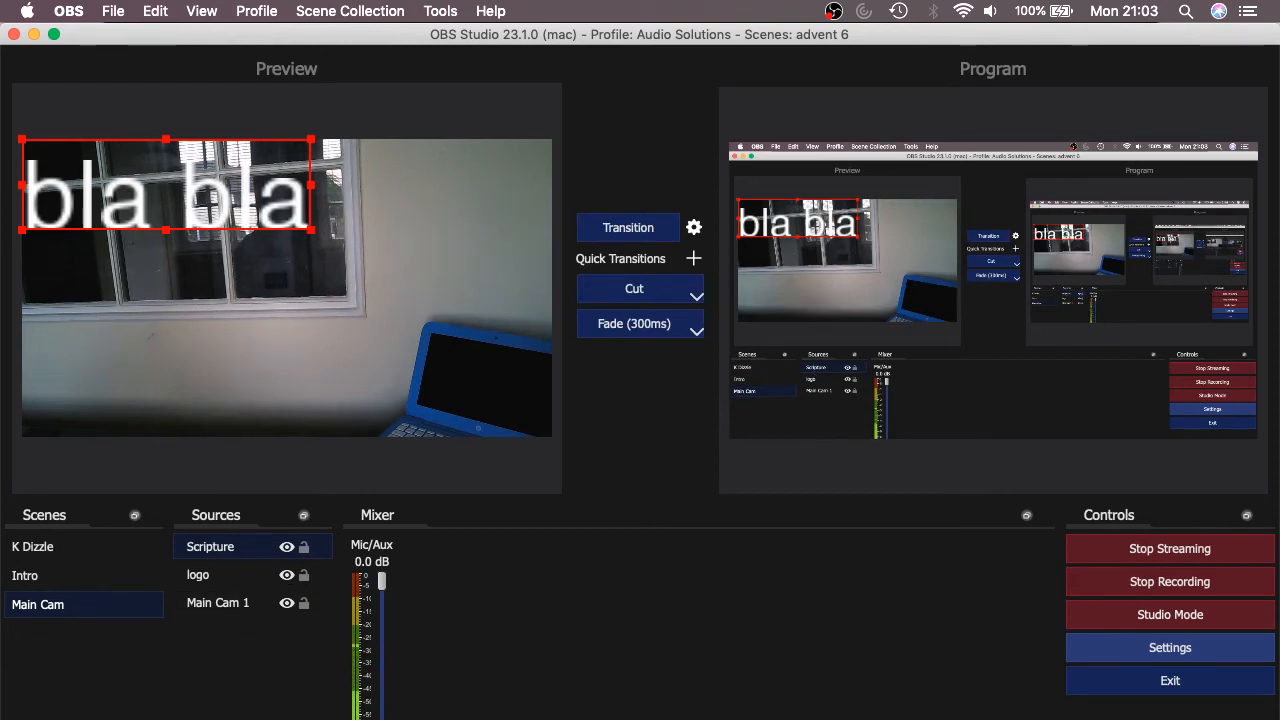
{"action": "double_click", "coordinate": [210, 547]}
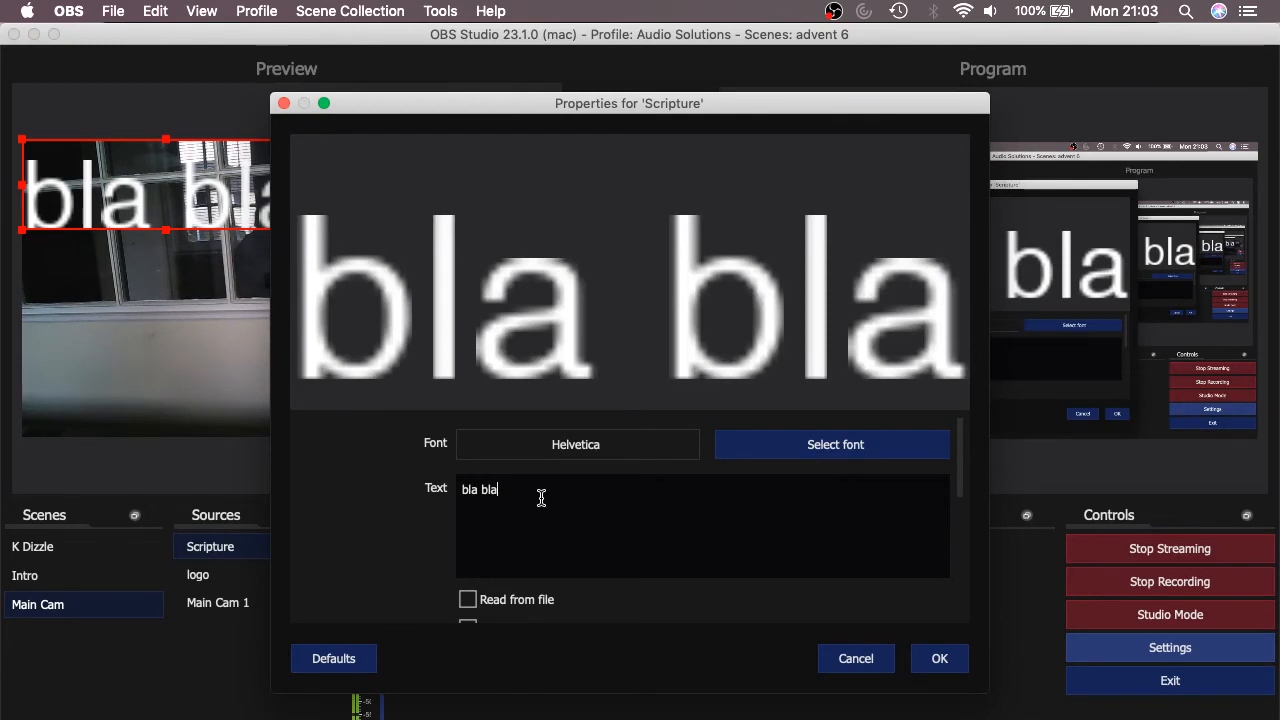
{"action": "left_click_drag", "start_coordinate": [500, 489], "coordinate": [370, 446]}
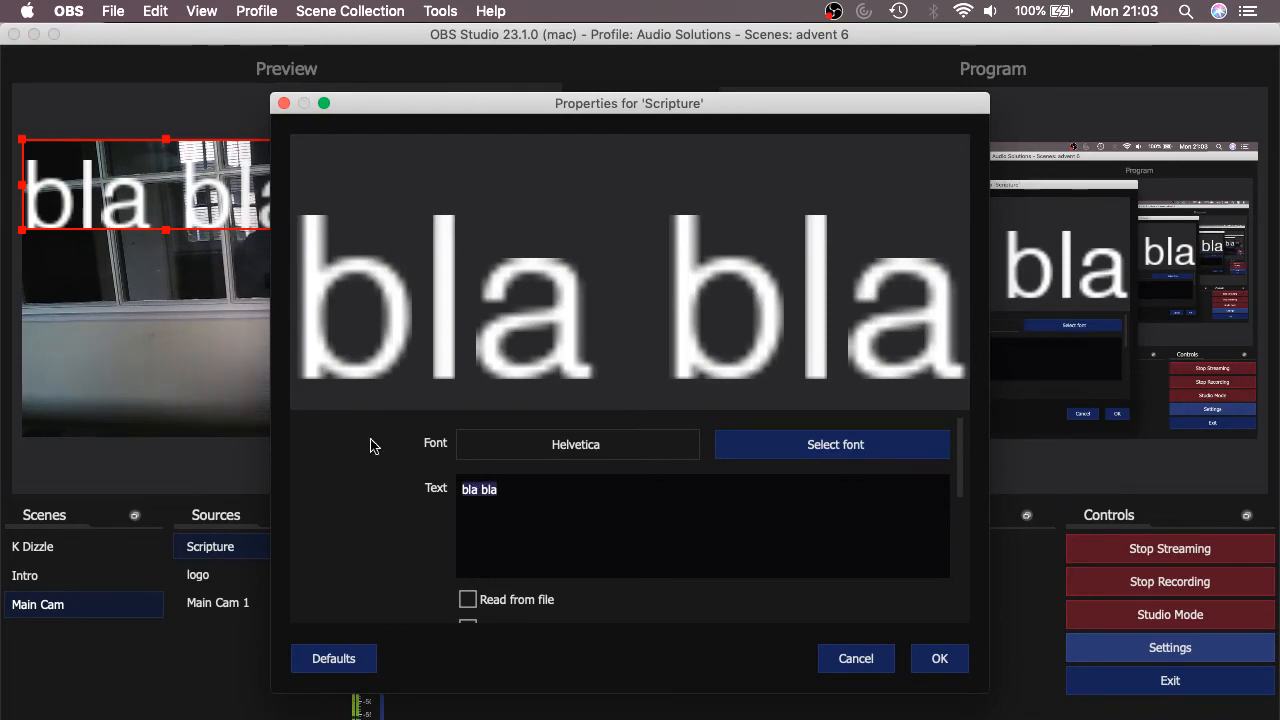
{"action": "key", "text": "super+v"}
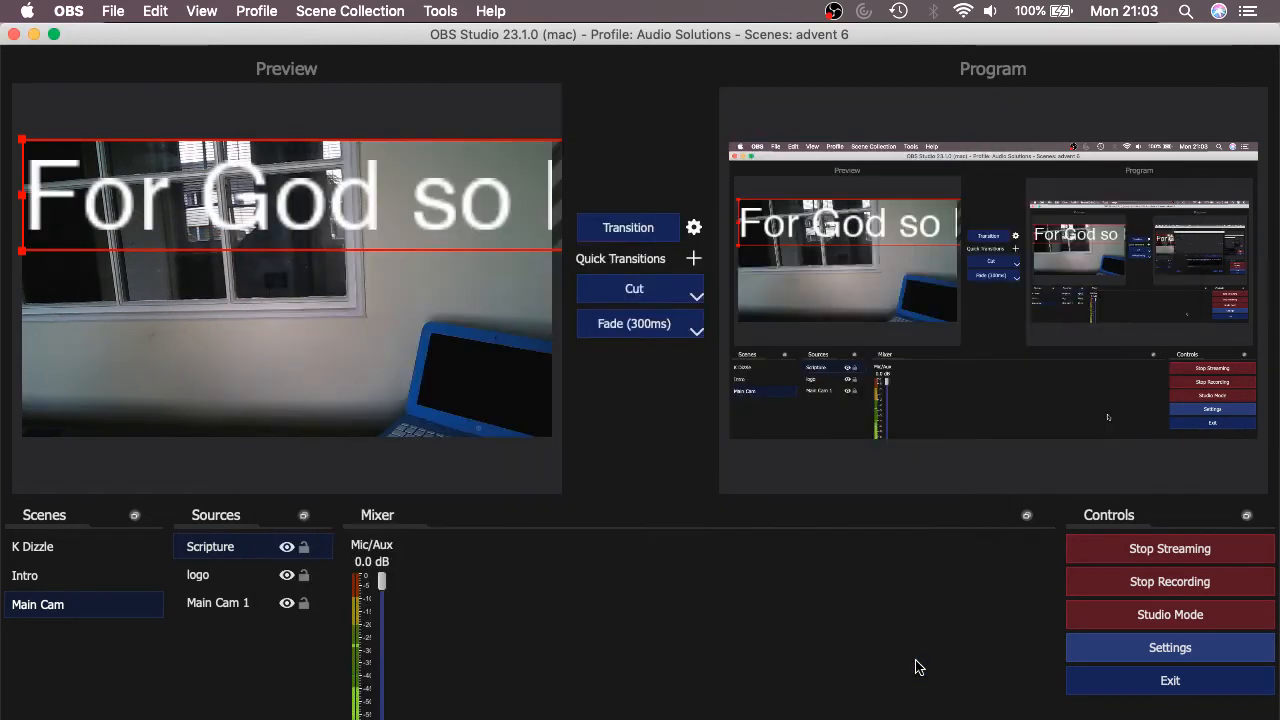
{"action": "left_click", "coordinate": [938, 659]}
Try to resize the Scripture text in the preview from its left edge and lower-left corner.
{"action": "left_click", "coordinate": [302, 240]}
{"action": "left_click", "coordinate": [341, 194]}
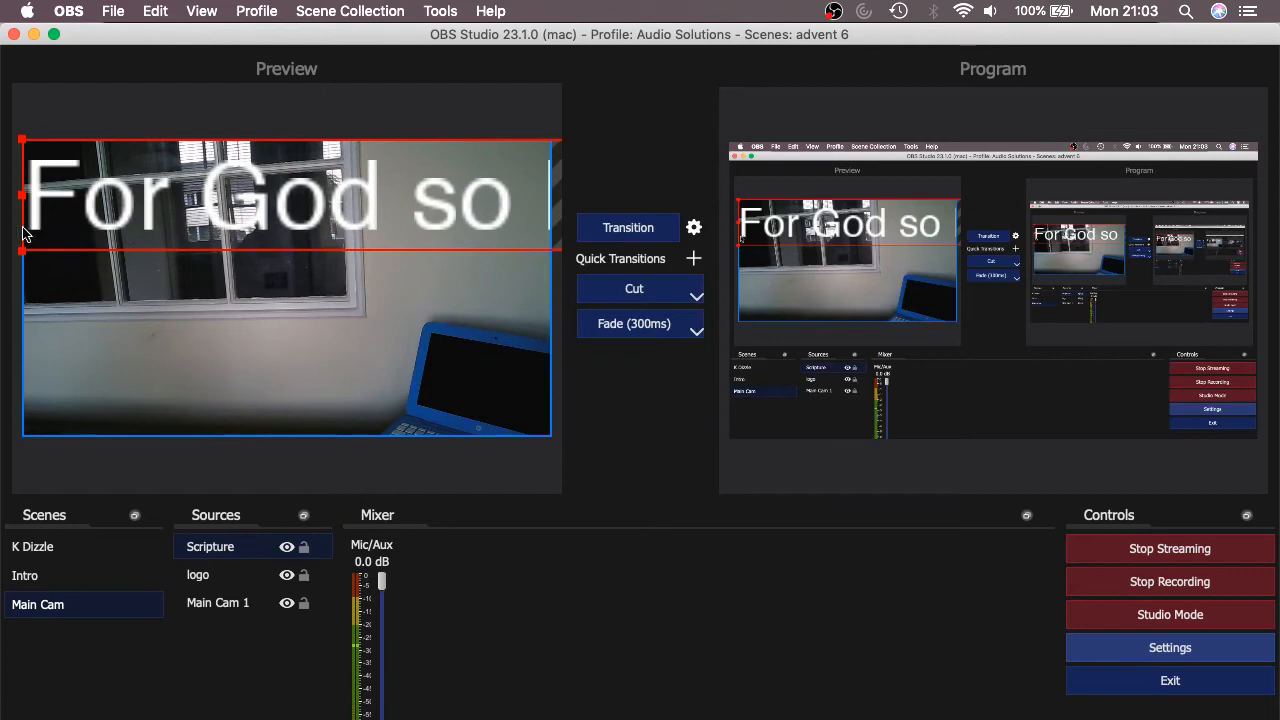
{"action": "left_click_drag", "start_coordinate": [24, 200], "coordinate": [137, 363]}
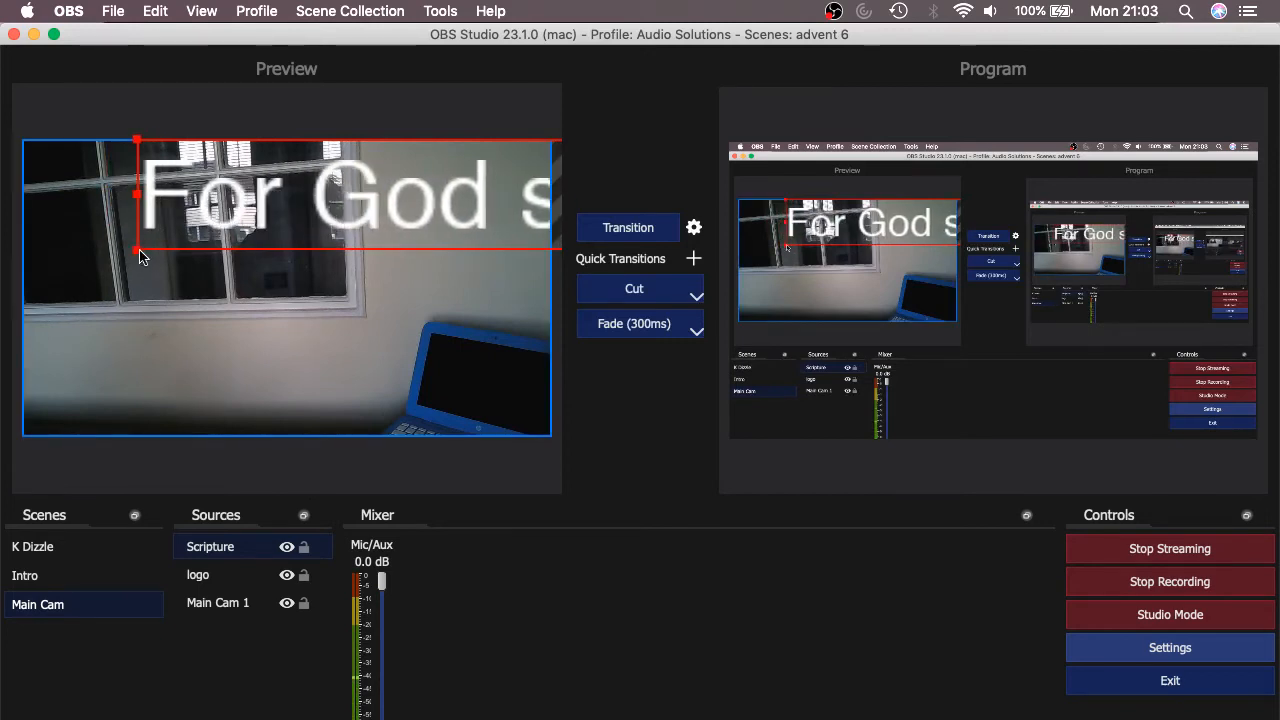
{"action": "left_click_drag", "start_coordinate": [137, 252], "coordinate": [63, 250]}
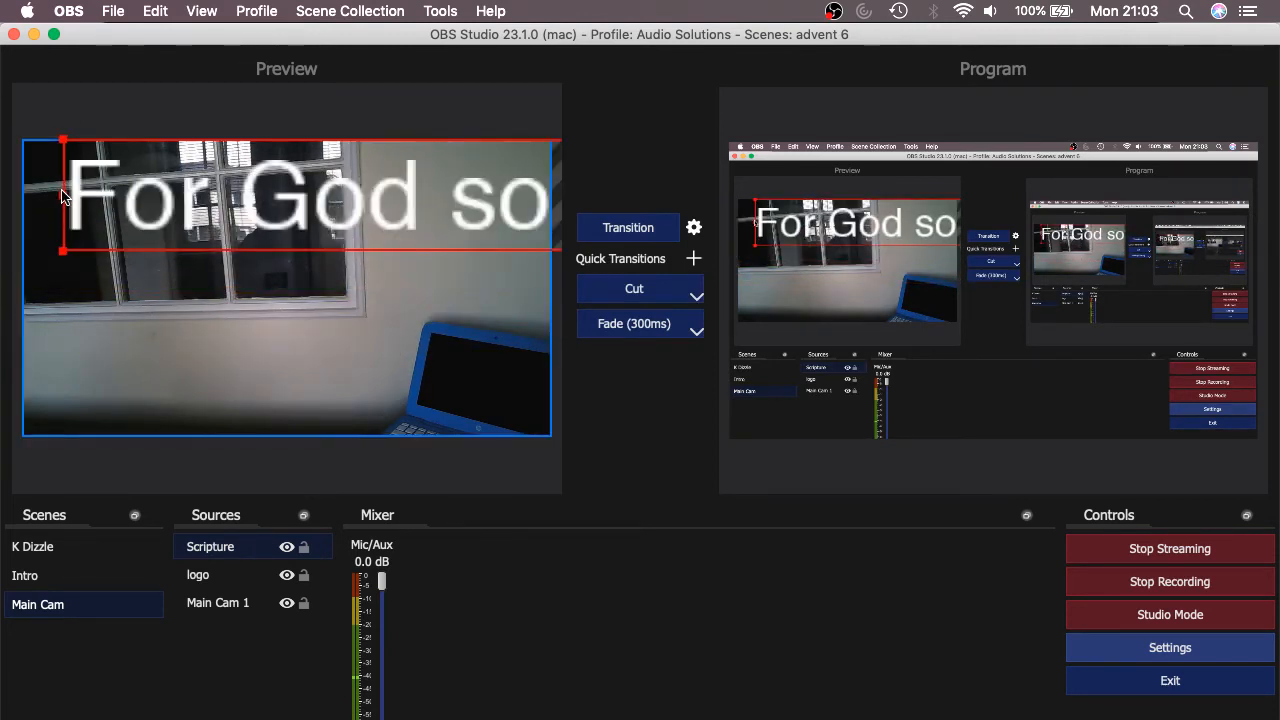
Slide the Scripture text leftward across the preview until the "Son, that" part of the verse lies over the window.
{"action": "left_click_drag", "start_coordinate": [277, 216], "coordinate": [3, 341]}
{"action": "left_click_drag", "start_coordinate": [320, 351], "coordinate": [271, 311]}
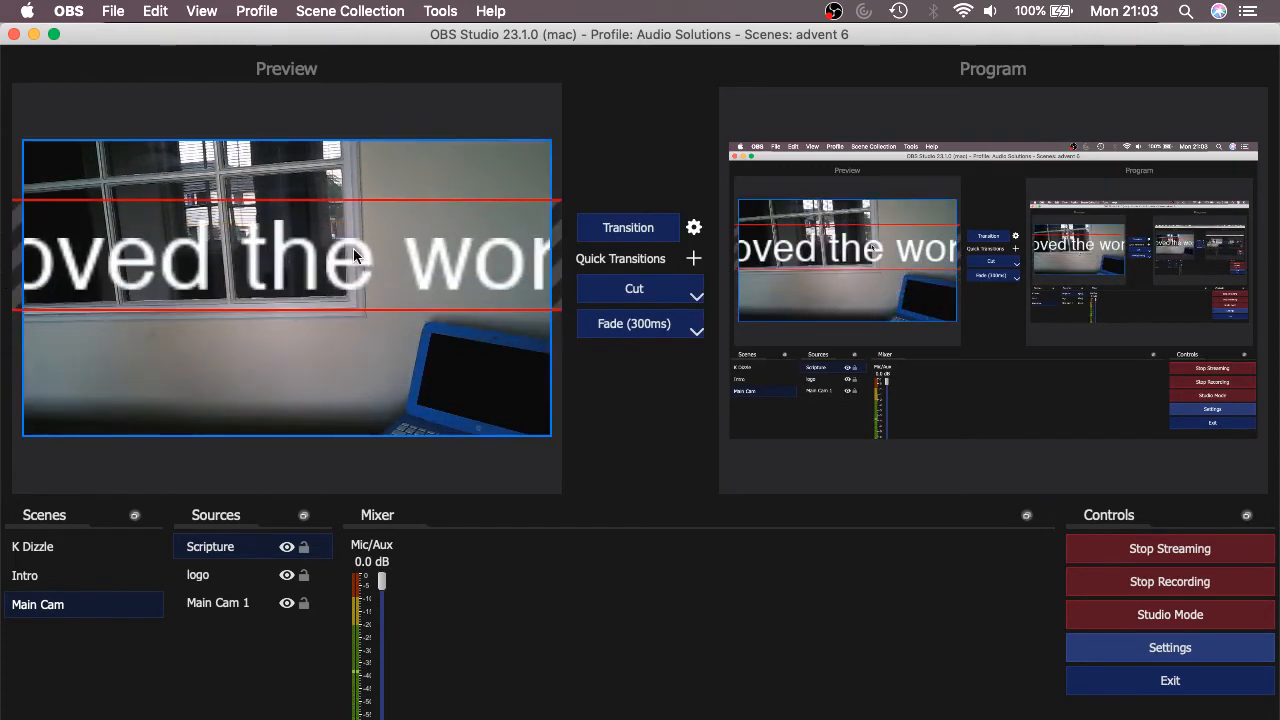
{"action": "left_click_drag", "start_coordinate": [370, 246], "coordinate": [8, 188]}
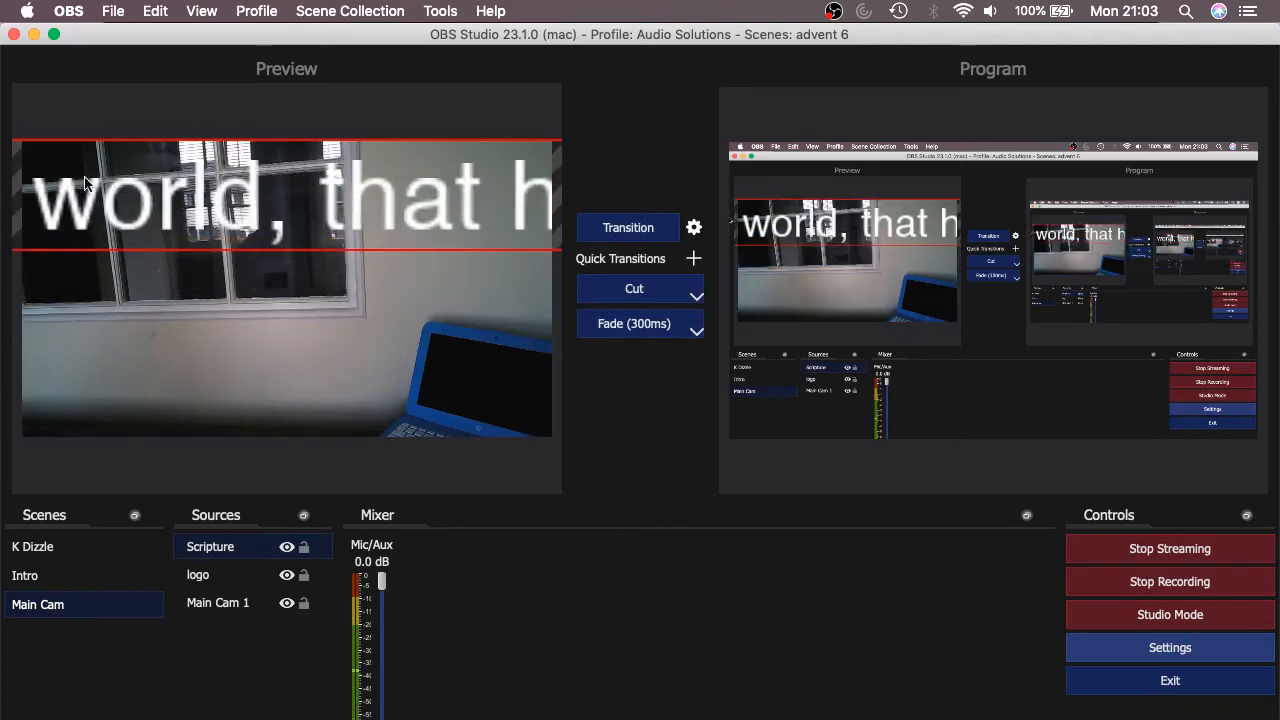
{"action": "left_click_drag", "start_coordinate": [365, 206], "coordinate": [84, 318]}
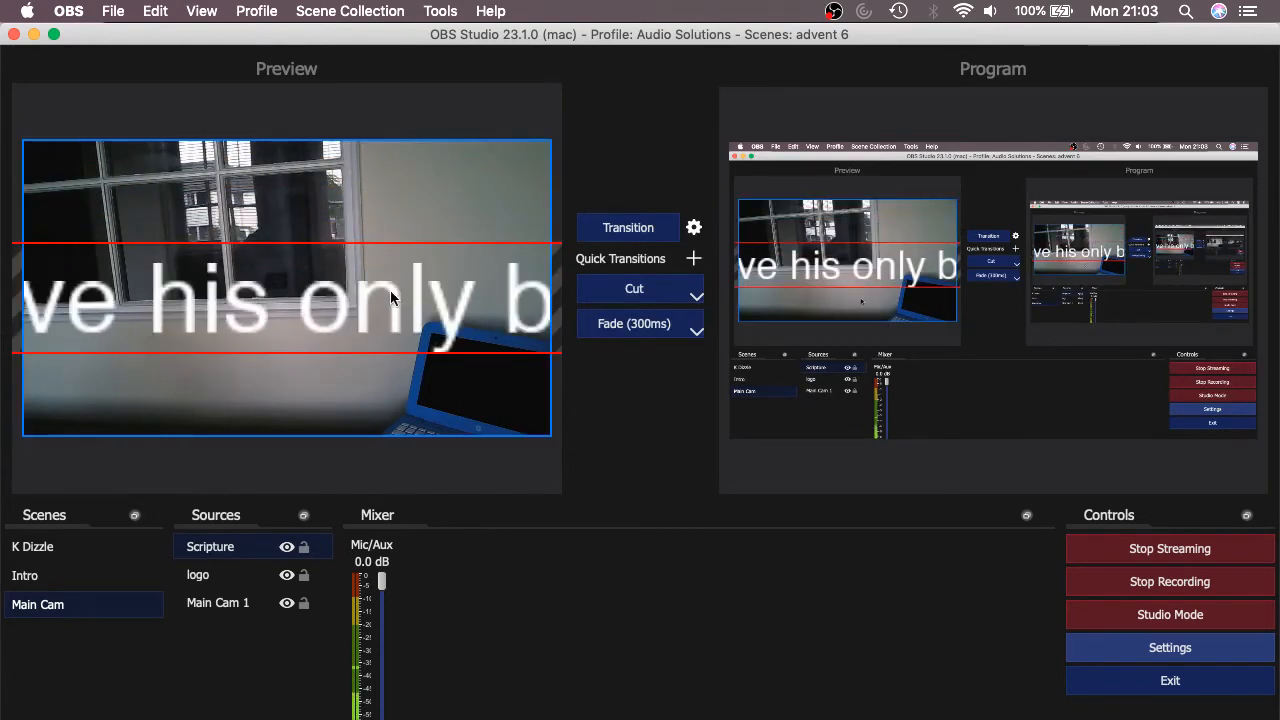
{"action": "left_click_drag", "start_coordinate": [435, 286], "coordinate": [315, 265]}
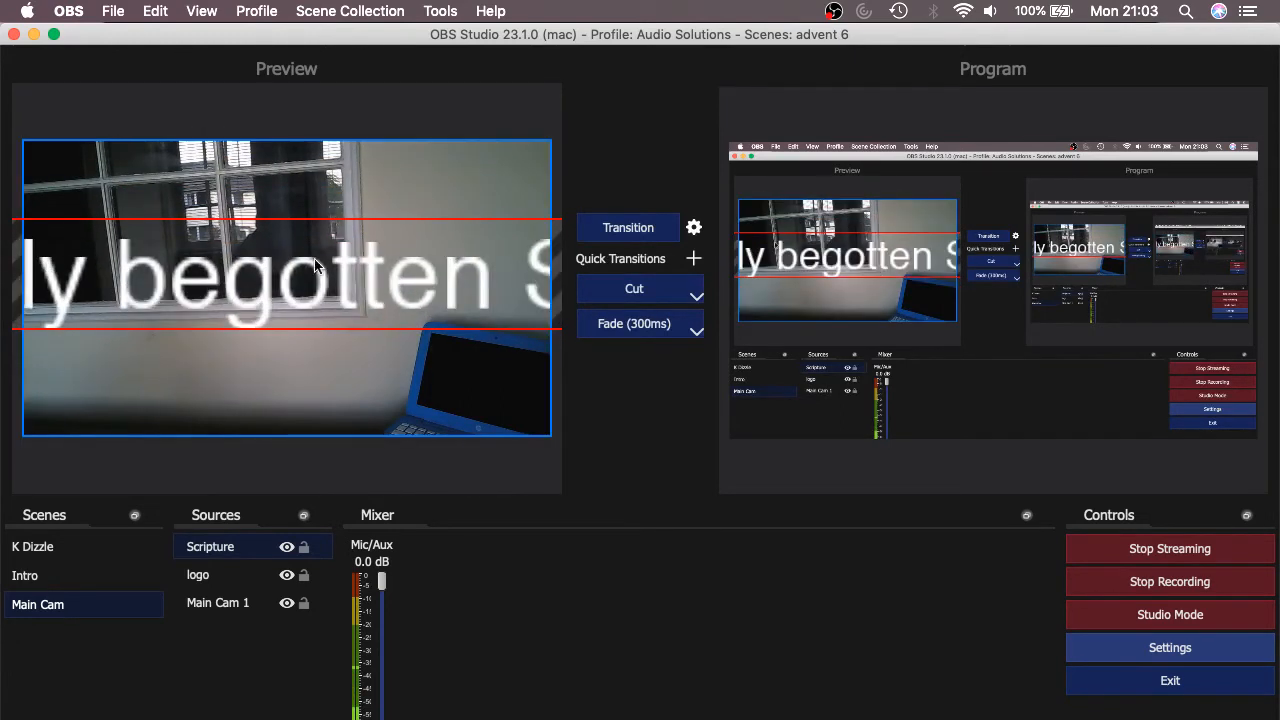
{"action": "left_click_drag", "start_coordinate": [420, 284], "coordinate": [146, 270]}
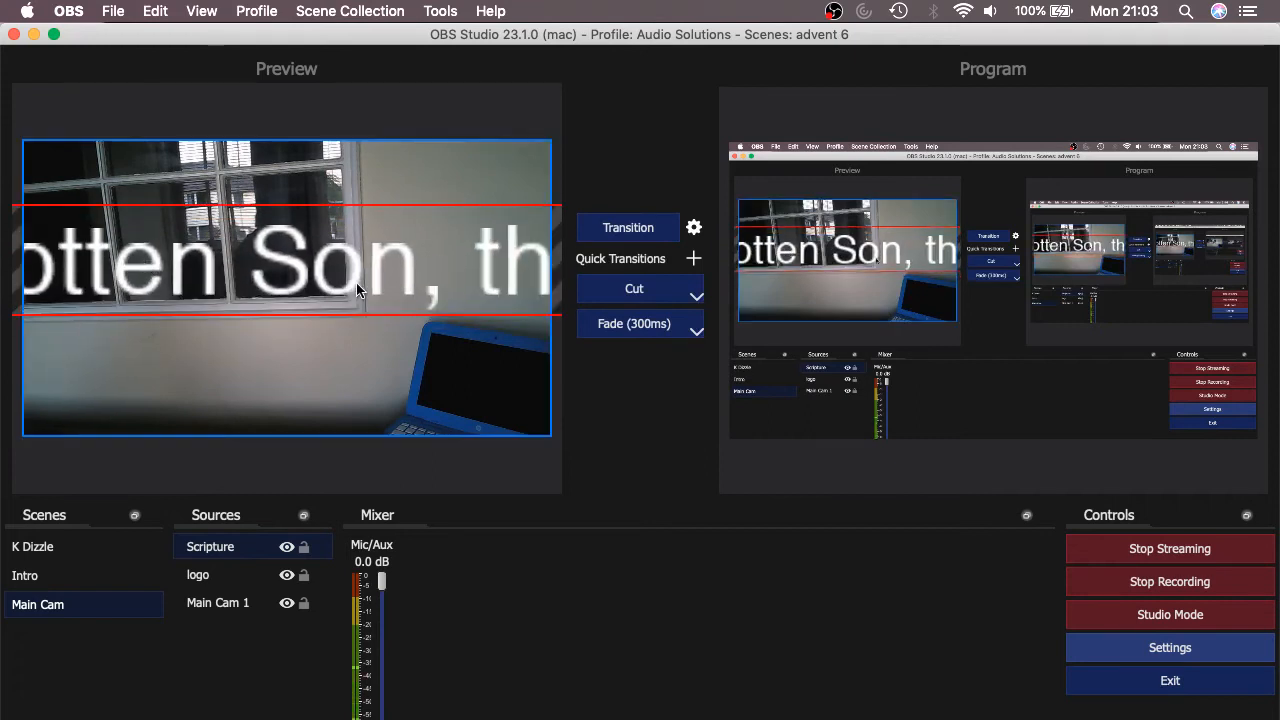
{"action": "left_click_drag", "start_coordinate": [296, 268], "coordinate": [124, 250]}
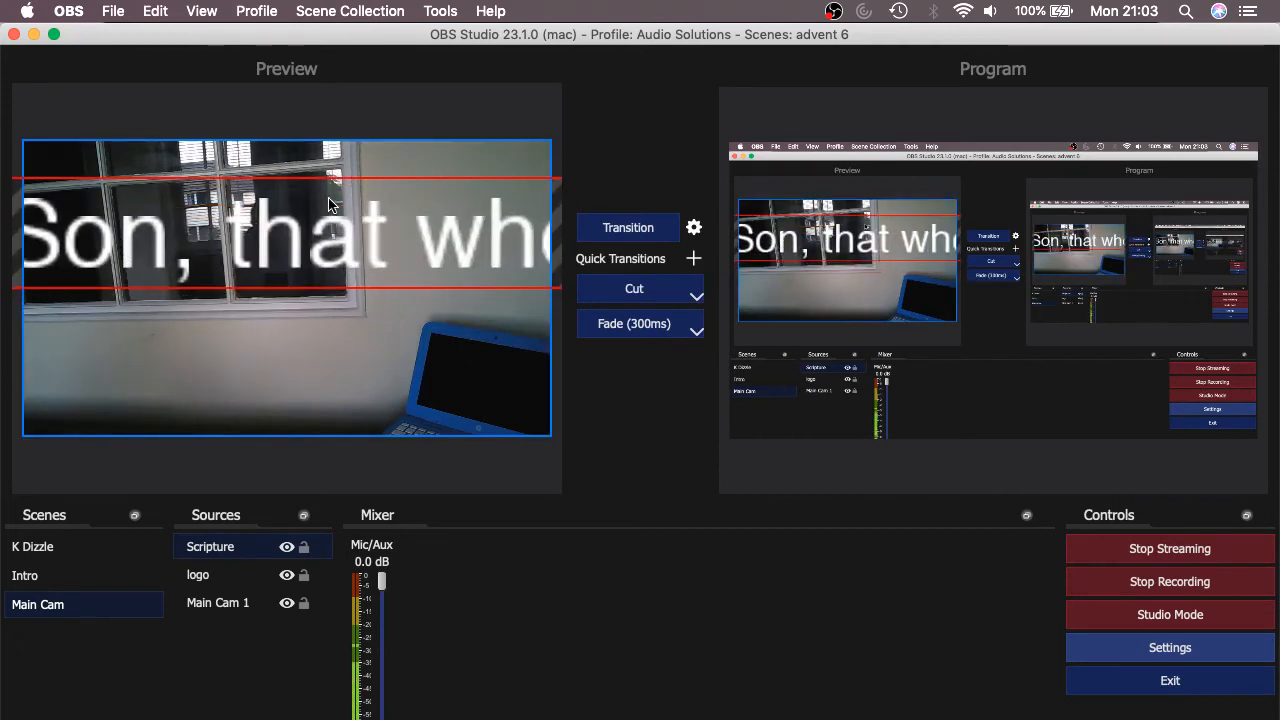
Add a Scroll effect filter to the Scripture source, keeping the name Scroll.
{"action": "right_click", "coordinate": [277, 230]}
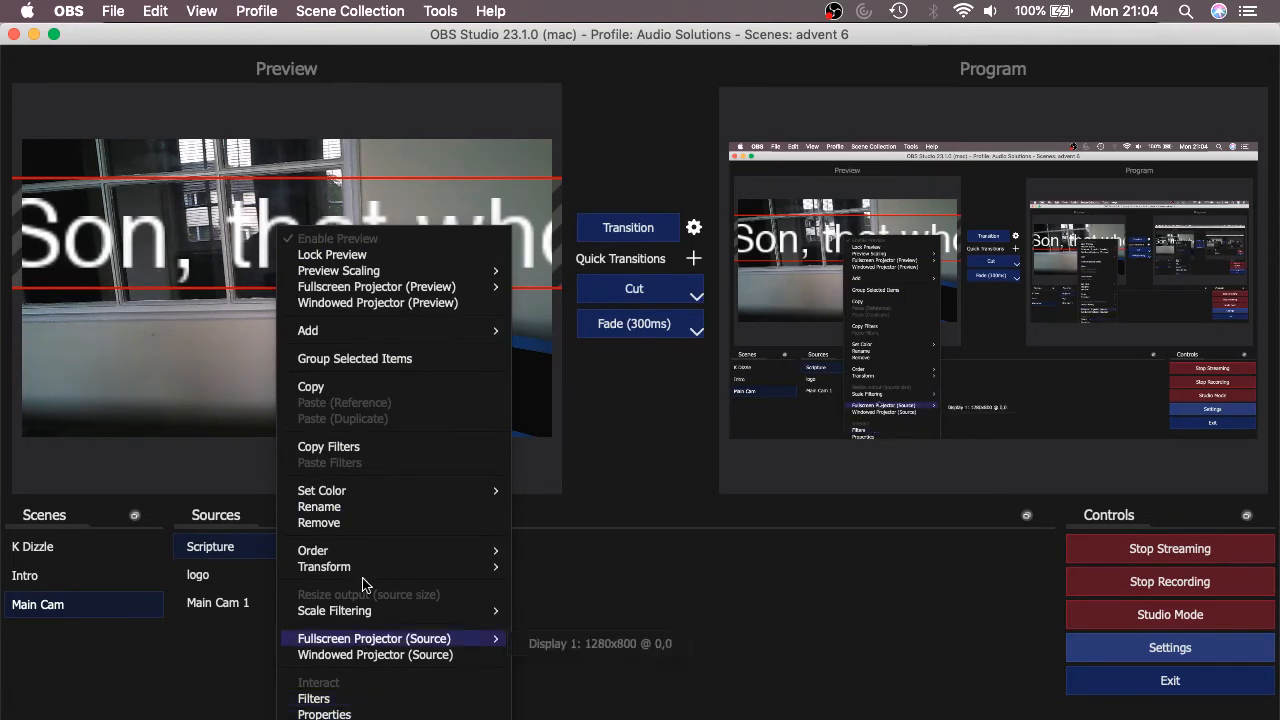
{"action": "mouse_move", "coordinate": [362, 620]}
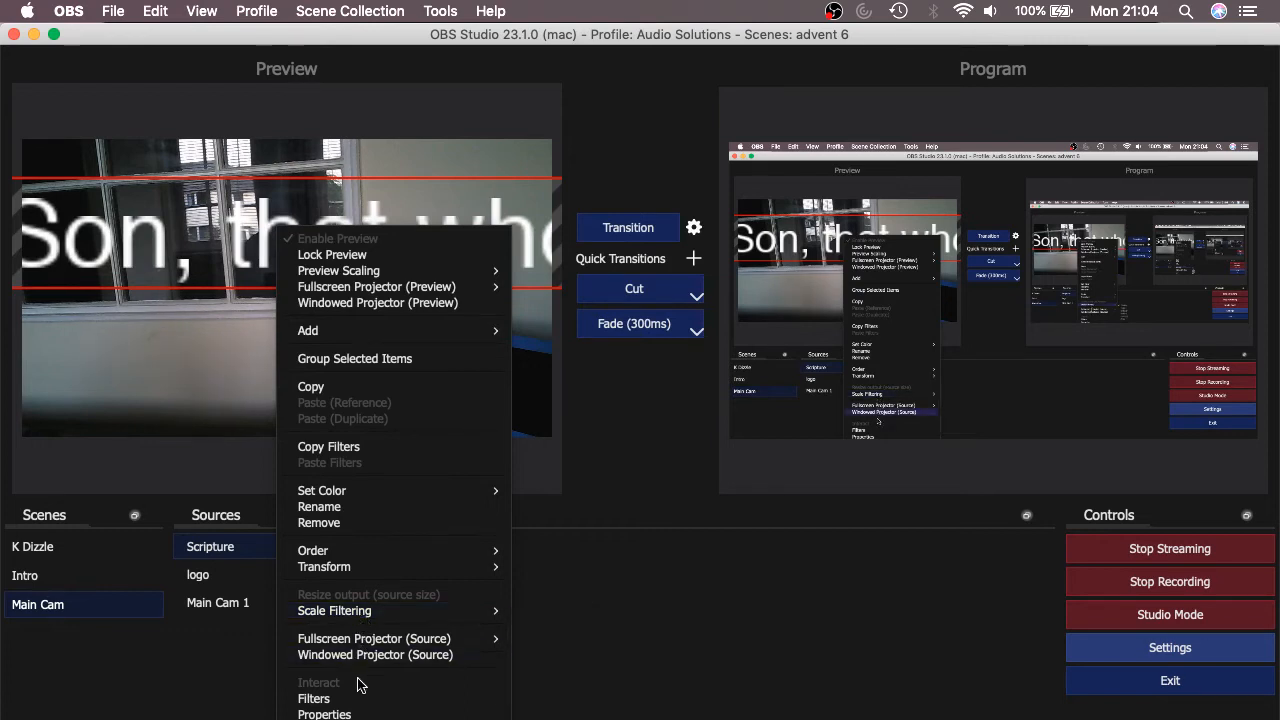
{"action": "left_click", "coordinate": [315, 698]}
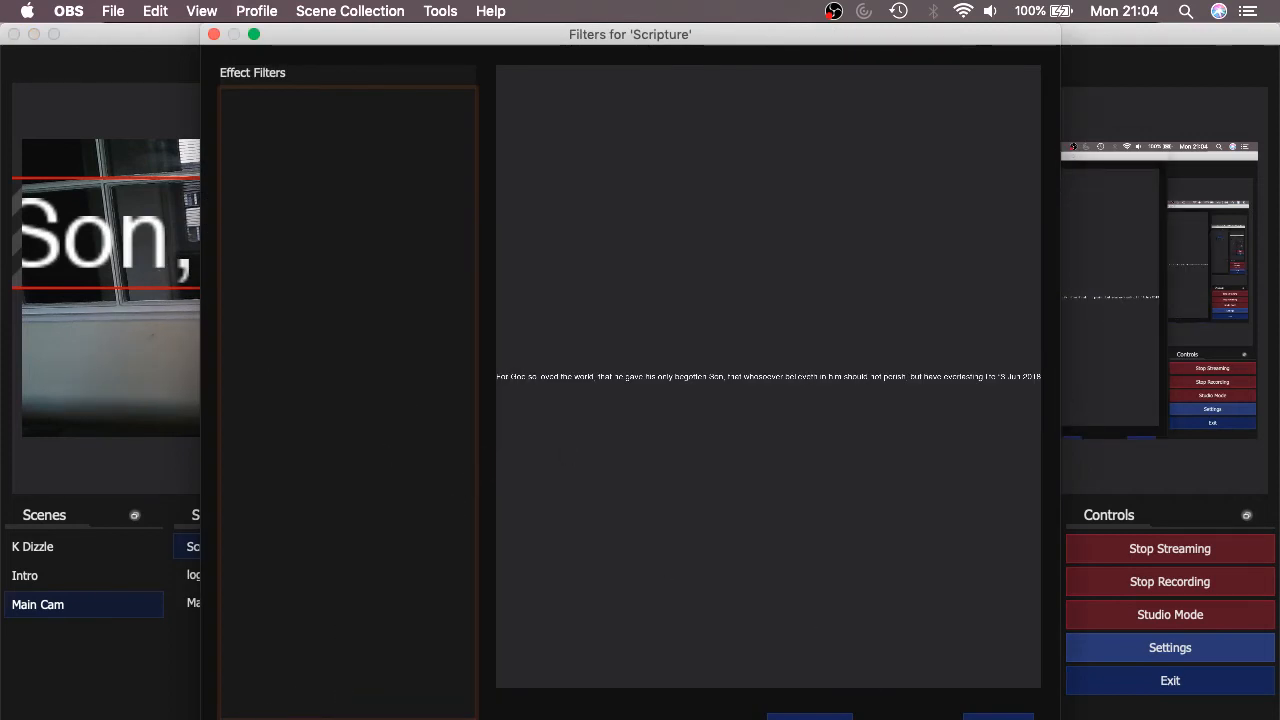
{"action": "left_click", "coordinate": [237, 718]}
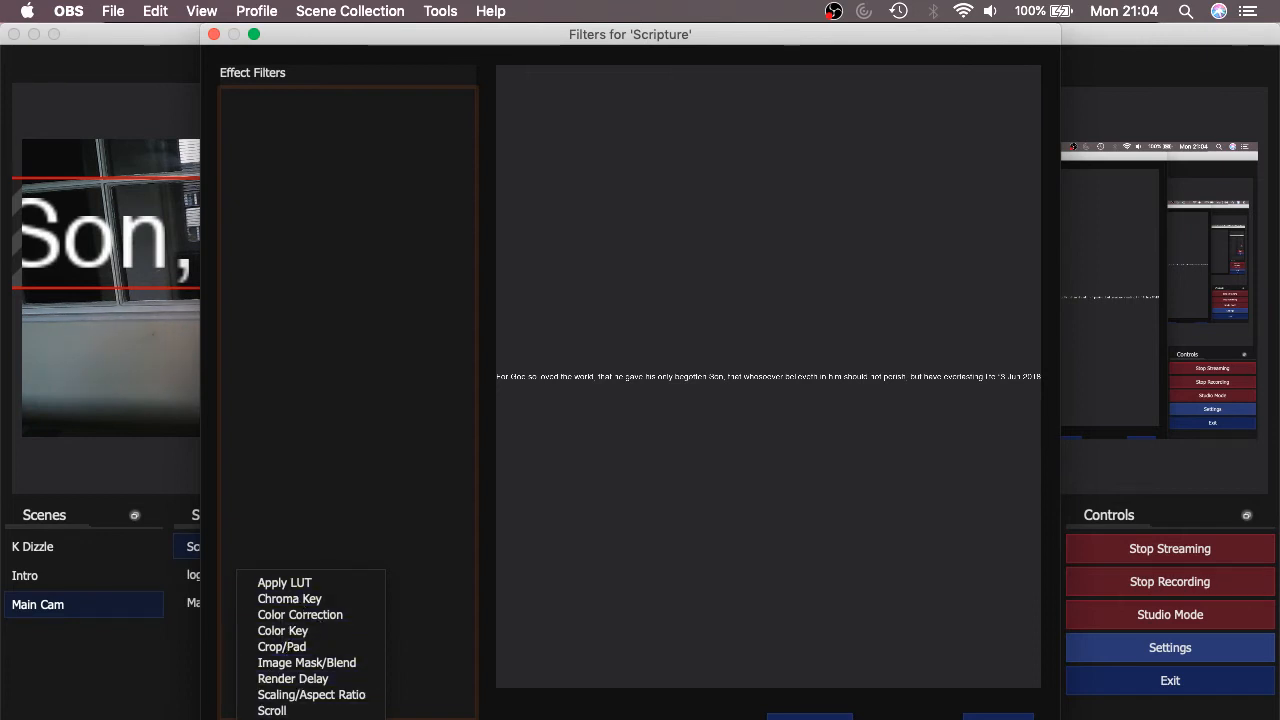
{"action": "left_click", "coordinate": [268, 710]}
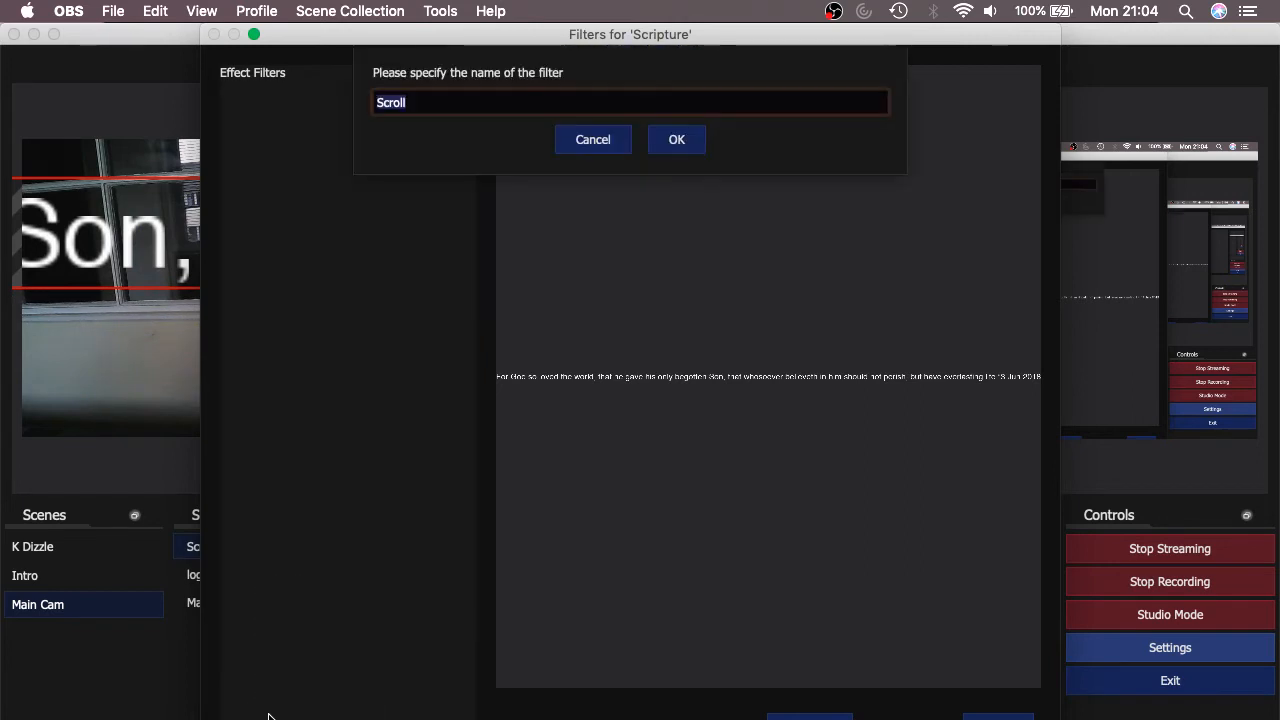
{"action": "left_click", "coordinate": [683, 152]}
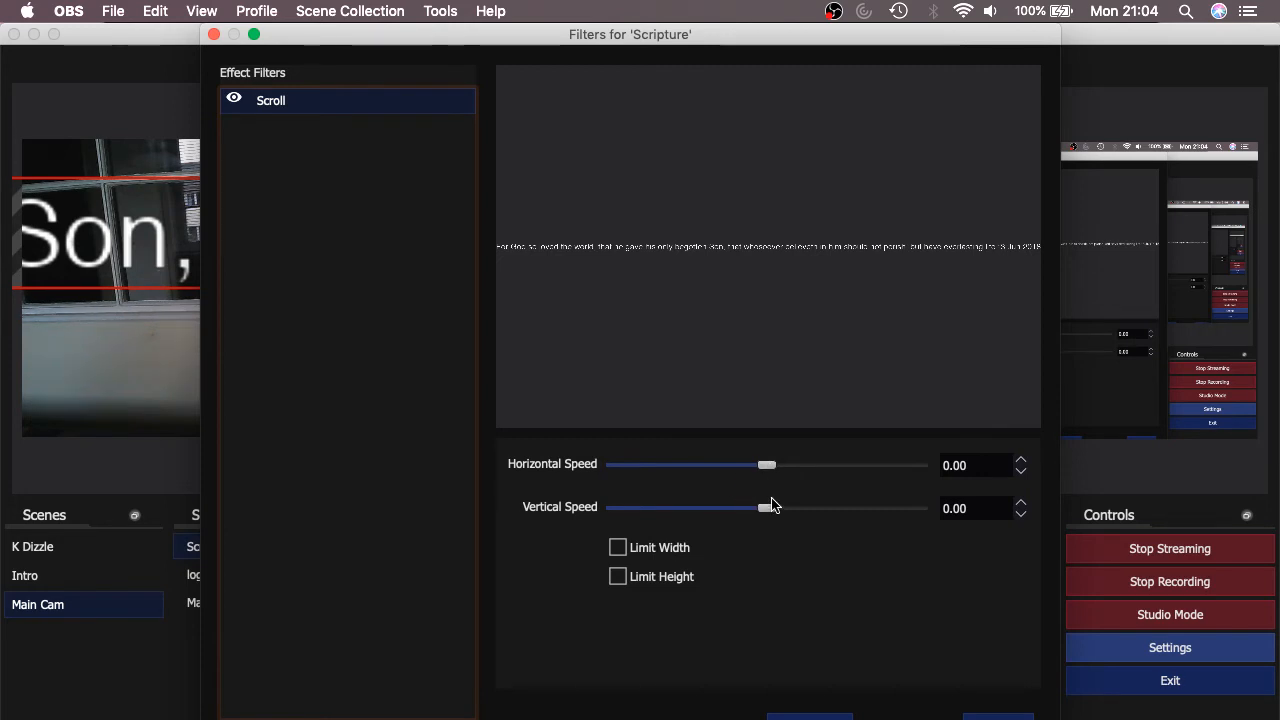
Set the Scroll filter's horizontal speed to 50 and close the Scripture filters.
{"action": "mouse_move", "coordinate": [770, 512]}
{"action": "left_mouse_down"}
{"action": "mouse_move", "coordinate": [791, 514]}
{"action": "mouse_move", "coordinate": [766, 516]}
{"action": "left_mouse_up"}
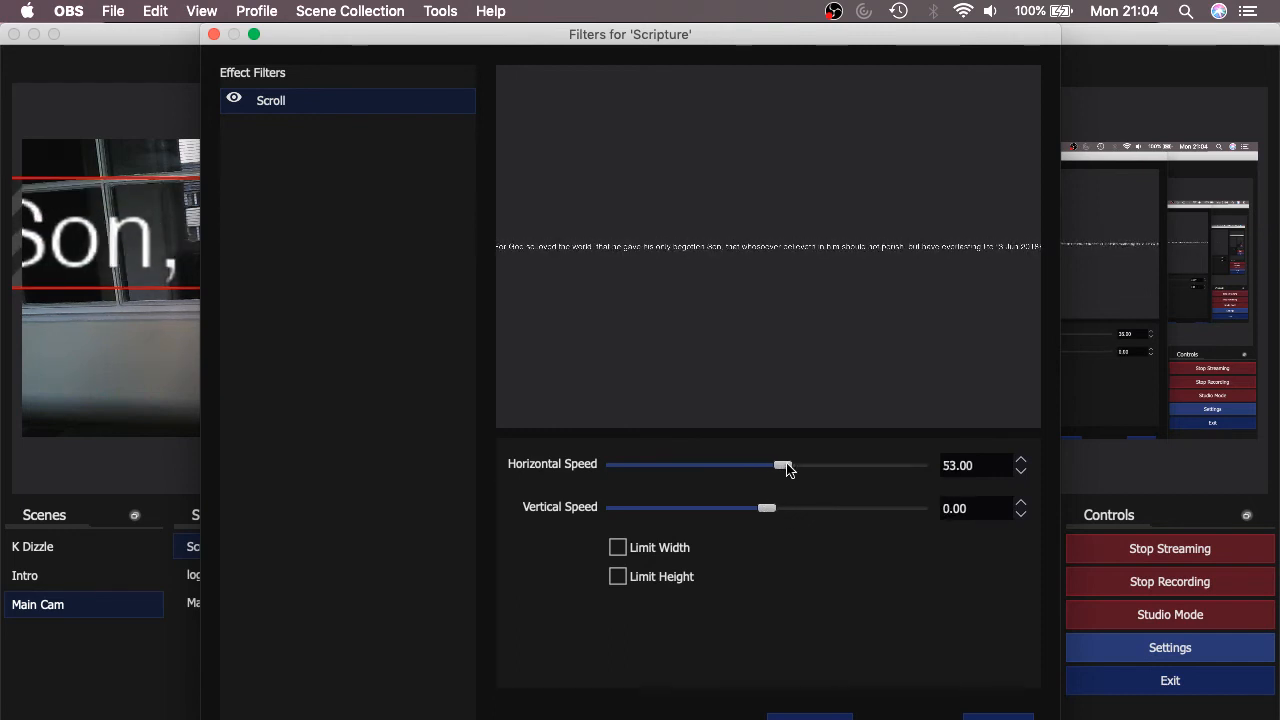
{"action": "mouse_move", "coordinate": [789, 470]}
{"action": "left_mouse_down"}
{"action": "mouse_move", "coordinate": [712, 487]}
{"action": "mouse_move", "coordinate": [783, 472]}
{"action": "left_mouse_up"}
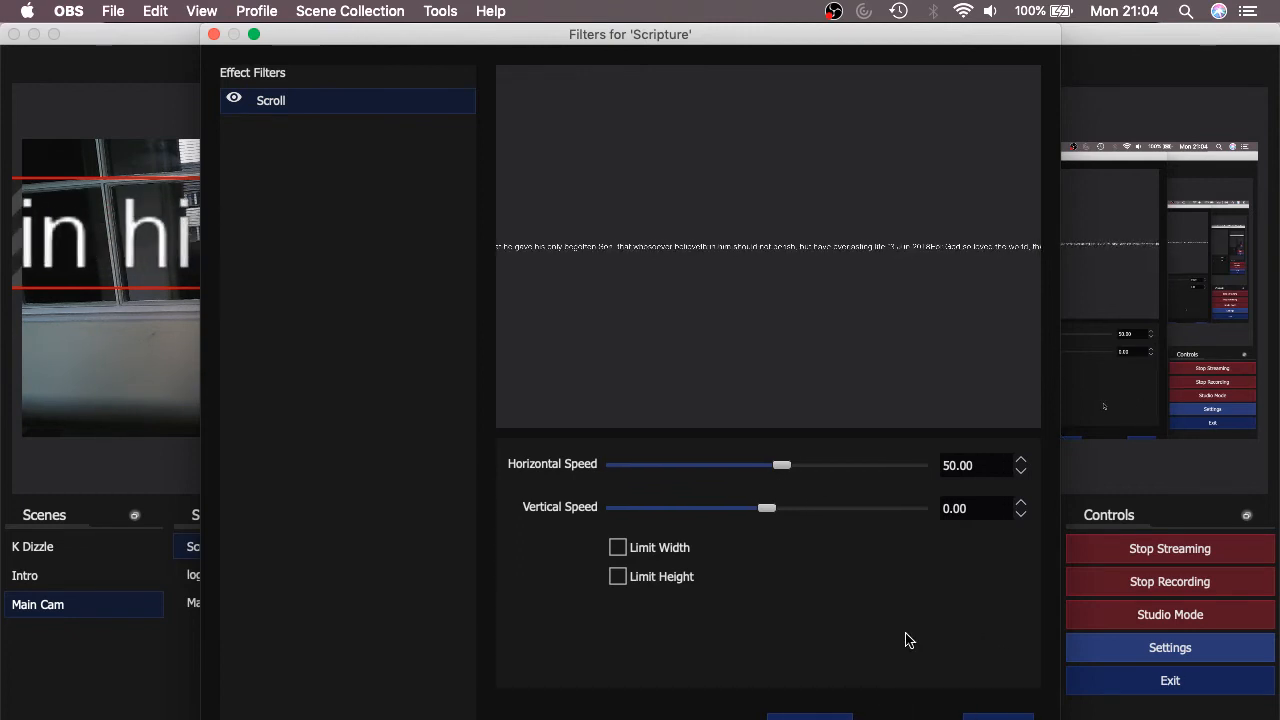
{"action": "left_click", "coordinate": [998, 716]}
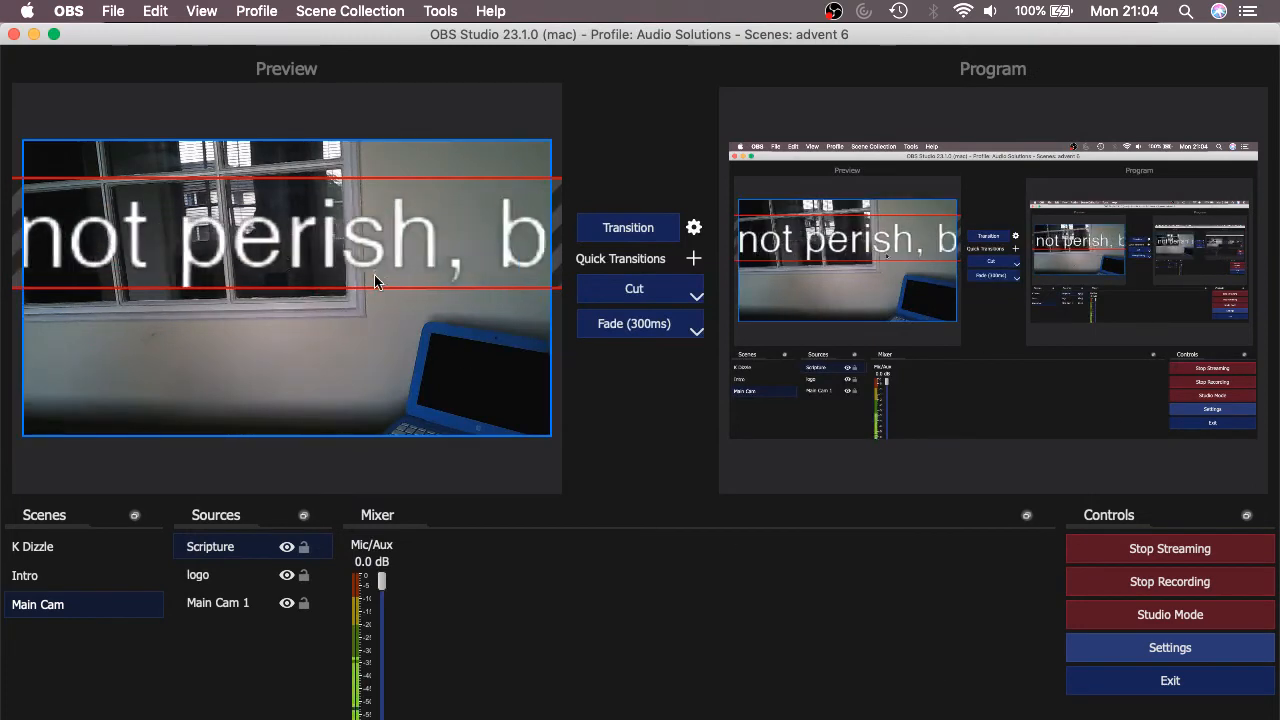
Transition the Main Cam scene with its scrolling scripture from preview to the live program output.
{"action": "left_click", "coordinate": [622, 236]}
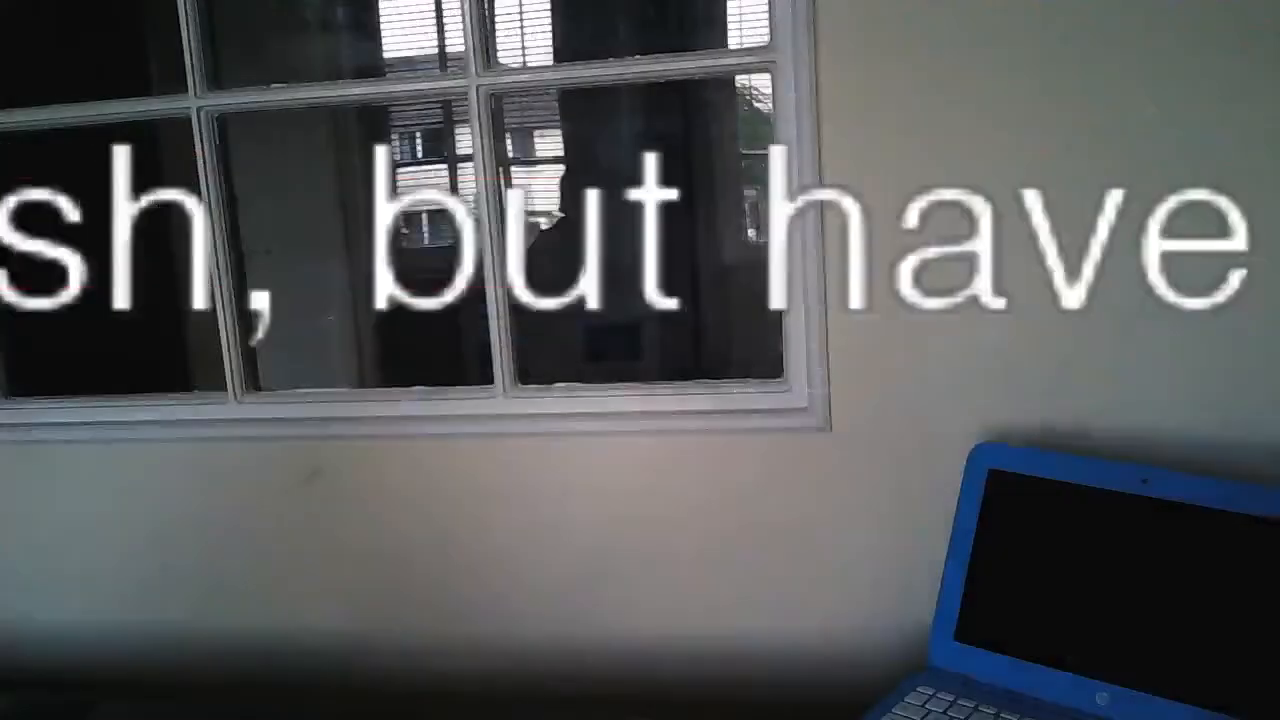